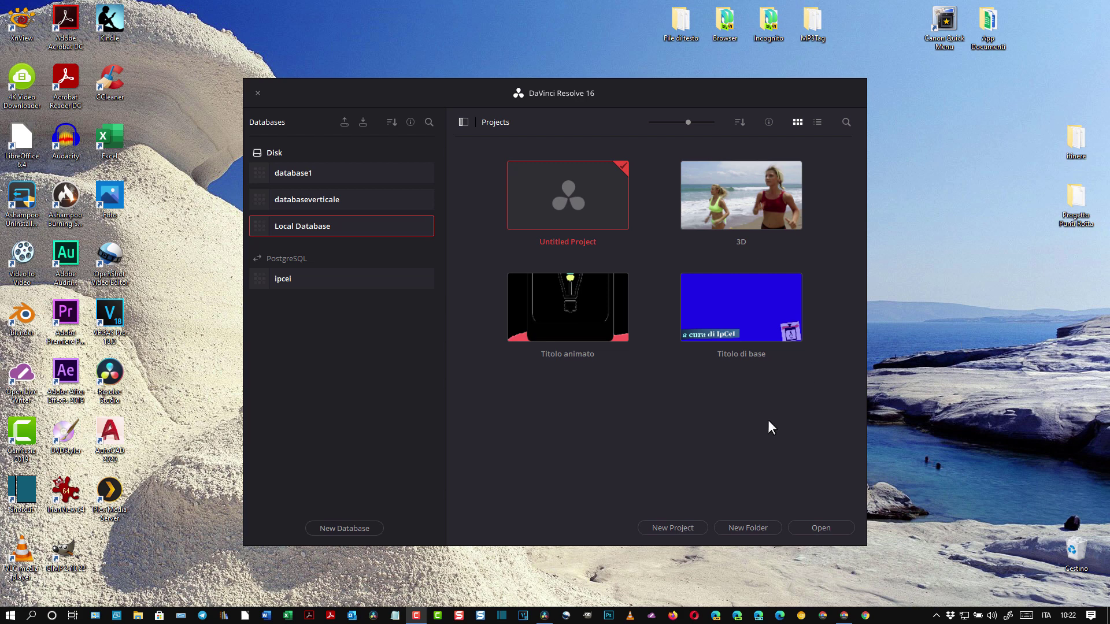
Create a new project named 'testo 3d animato' and switch to the Edit page
{"action": "left_click", "coordinate": [676, 527]}
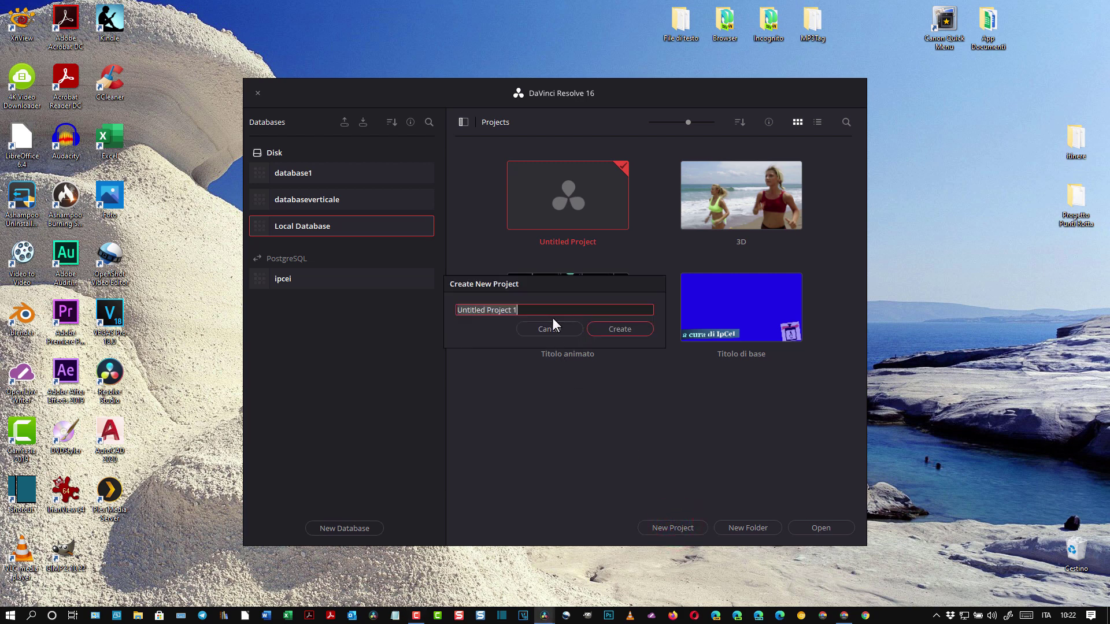
{"action": "type", "text": "test"}
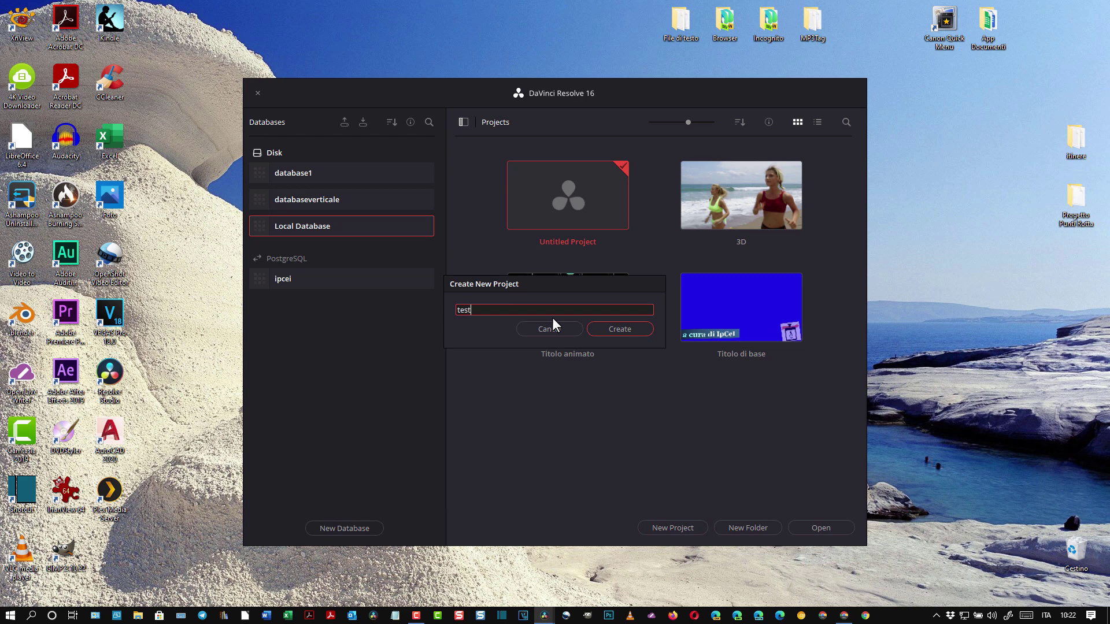
{"action": "type", "text": "o 3d a"}
{"action": "type", "text": "nimato"}
{"action": "left_click", "coordinate": [619, 331]}
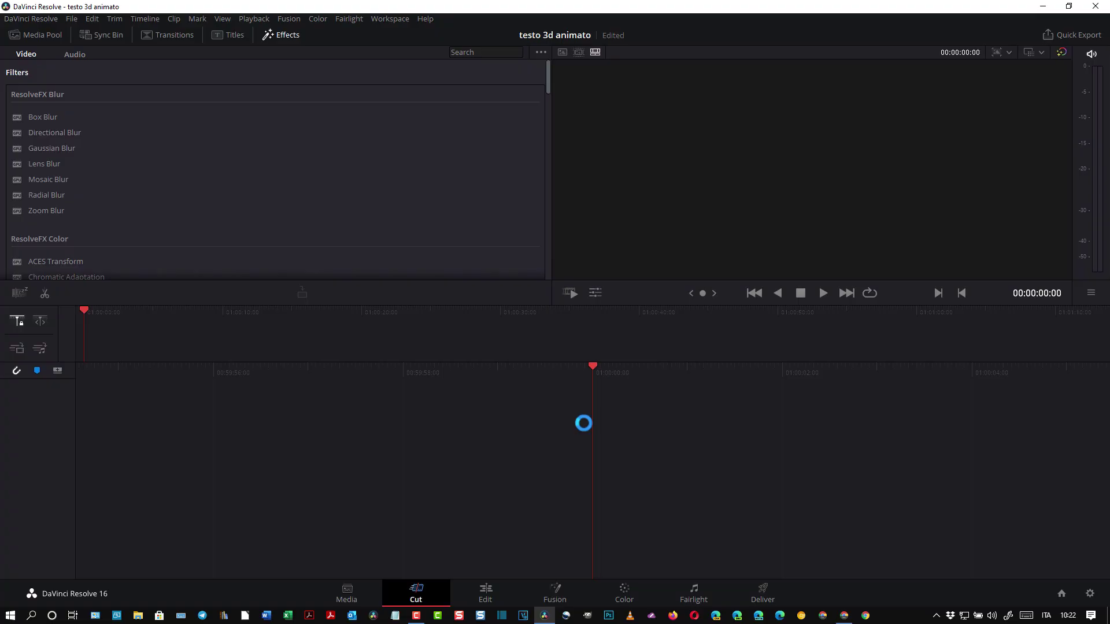
{"action": "left_click", "coordinate": [483, 592]}
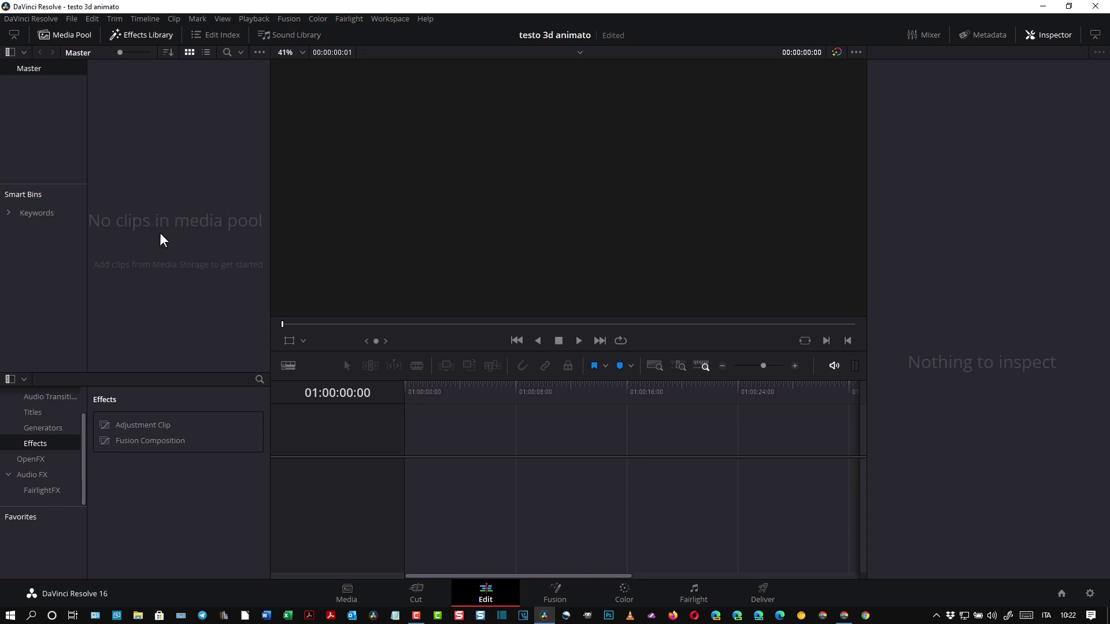
Create a 25 fps Fusion Composition in the media pool and select it
{"action": "right_click", "coordinate": [153, 196]}
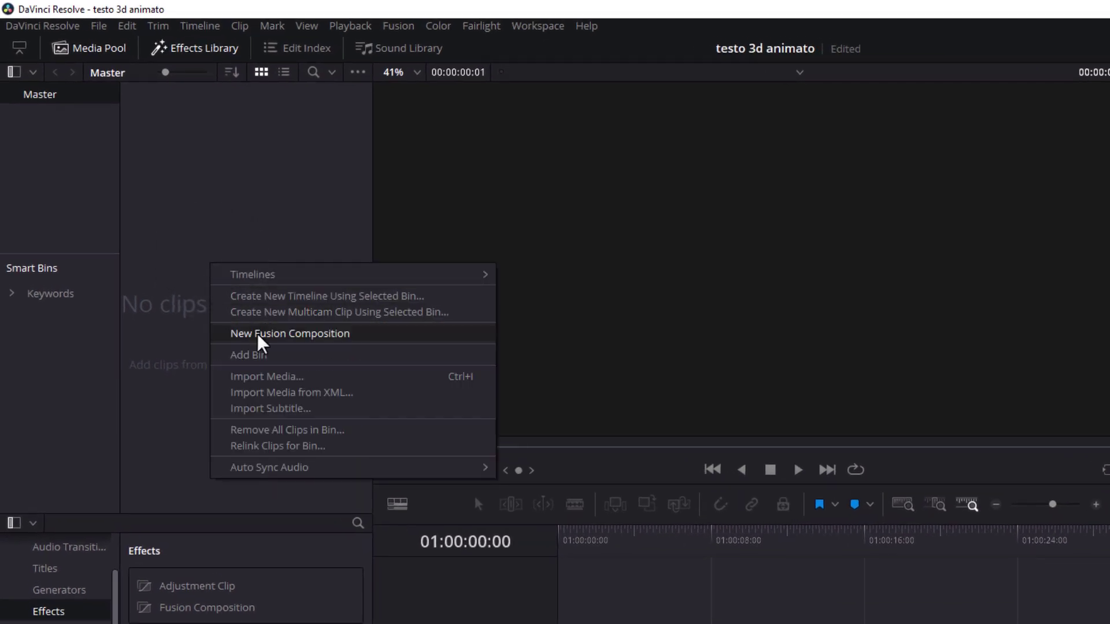
{"action": "left_click", "coordinate": [260, 338]}
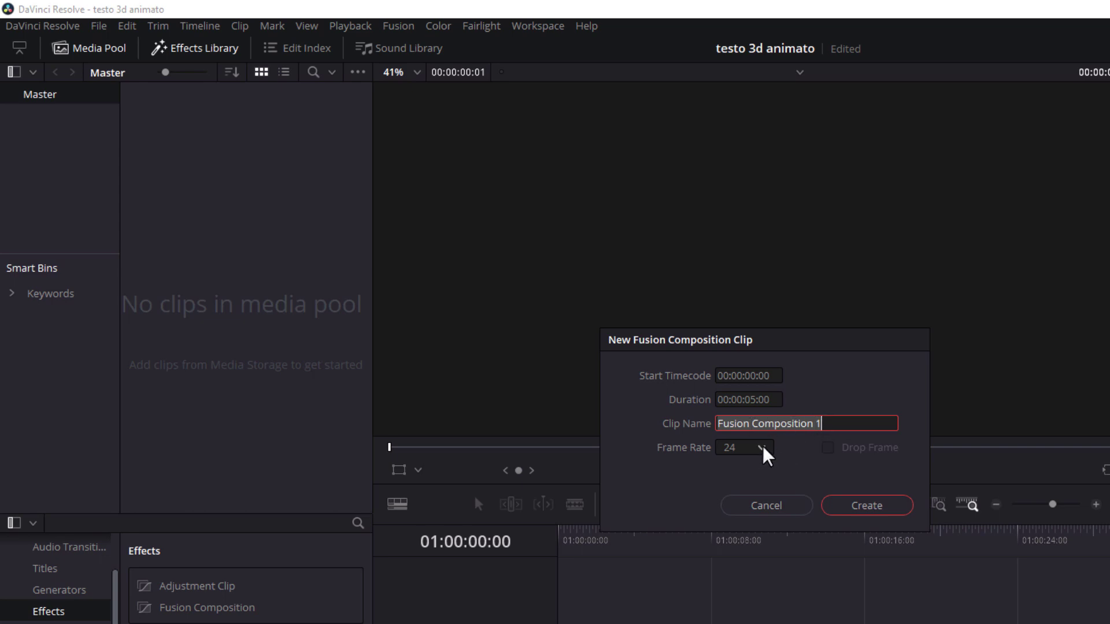
{"action": "left_click", "coordinate": [764, 449]}
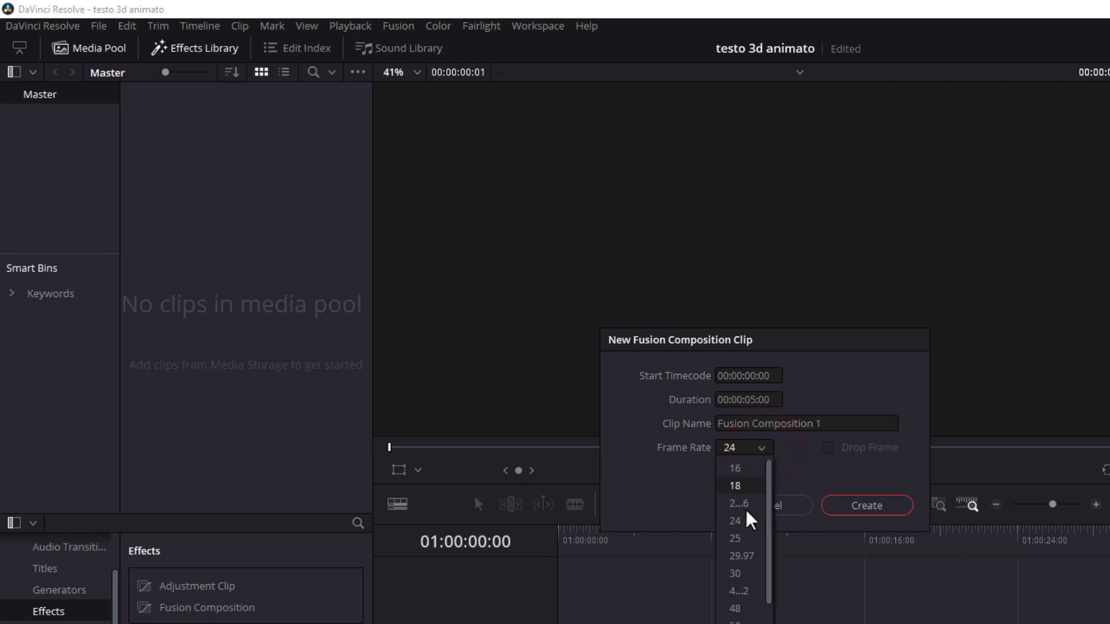
{"action": "left_click", "coordinate": [746, 539]}
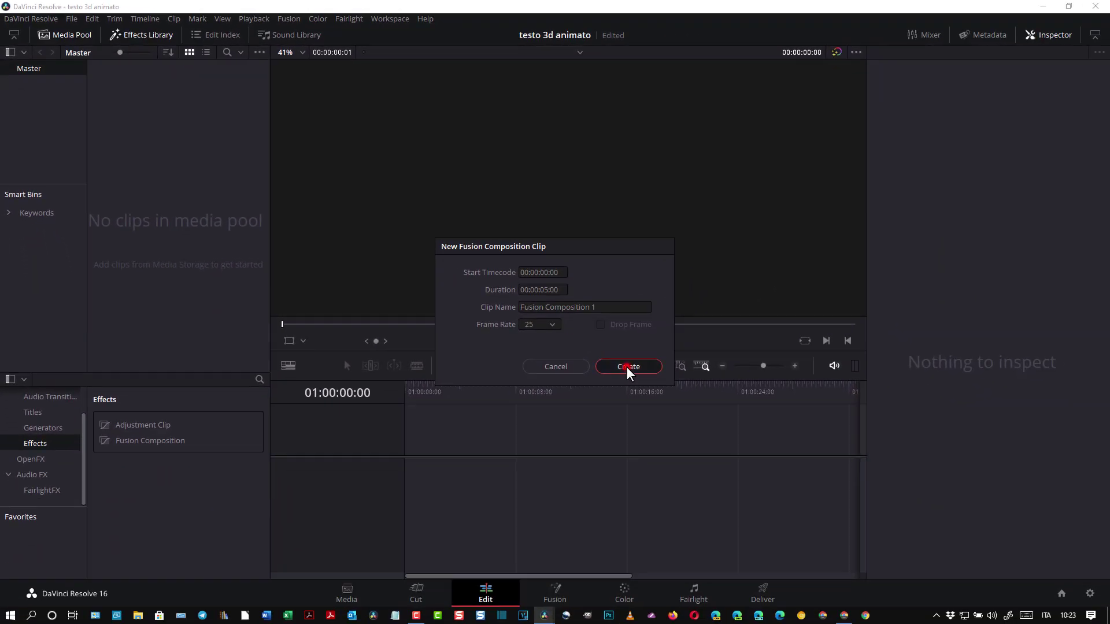
{"action": "left_click", "coordinate": [858, 507]}
{"action": "left_click", "coordinate": [140, 90]}
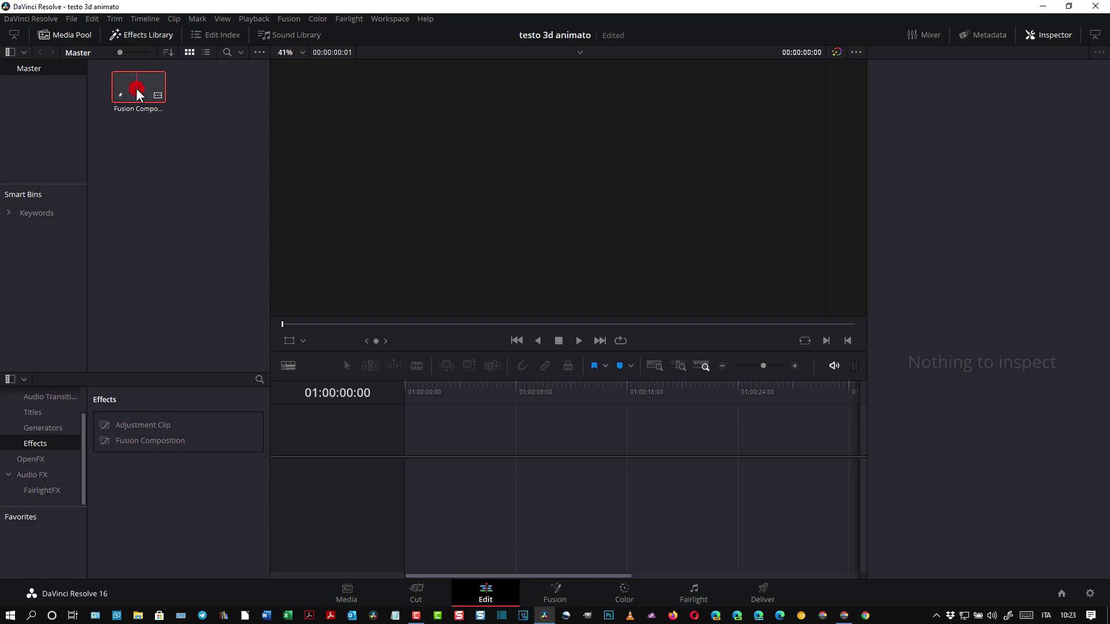
Open Fusion Composition 1 in Fusion and wire a Background node with Alpha 0 into MediaOut1
{"action": "double_click", "coordinate": [137, 88]}
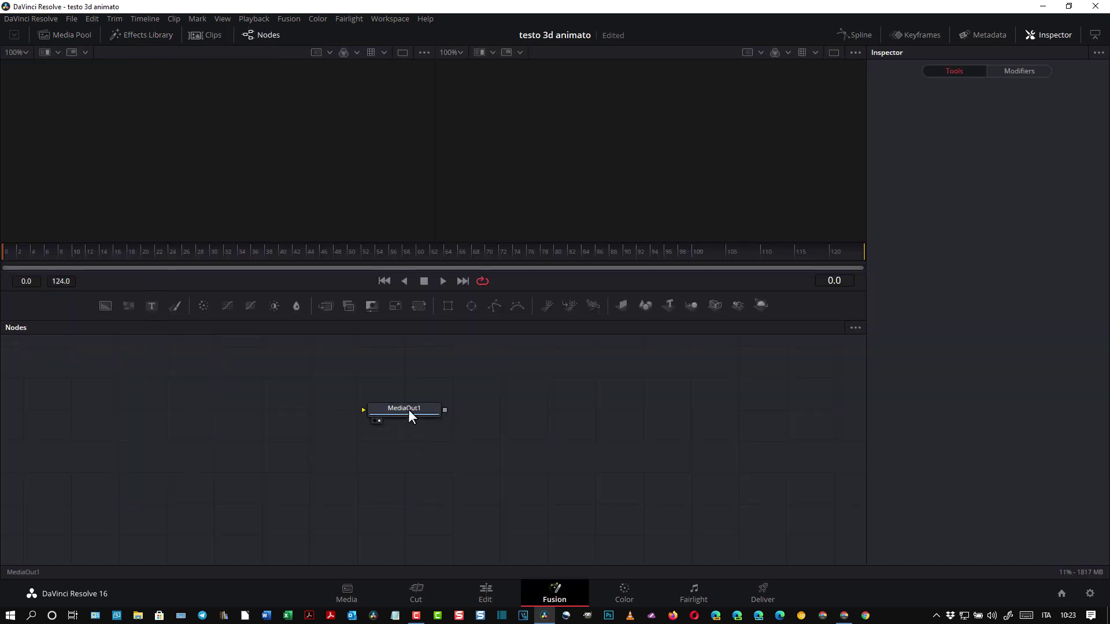
{"action": "left_click_drag", "start_coordinate": [409, 412], "coordinate": [507, 450]}
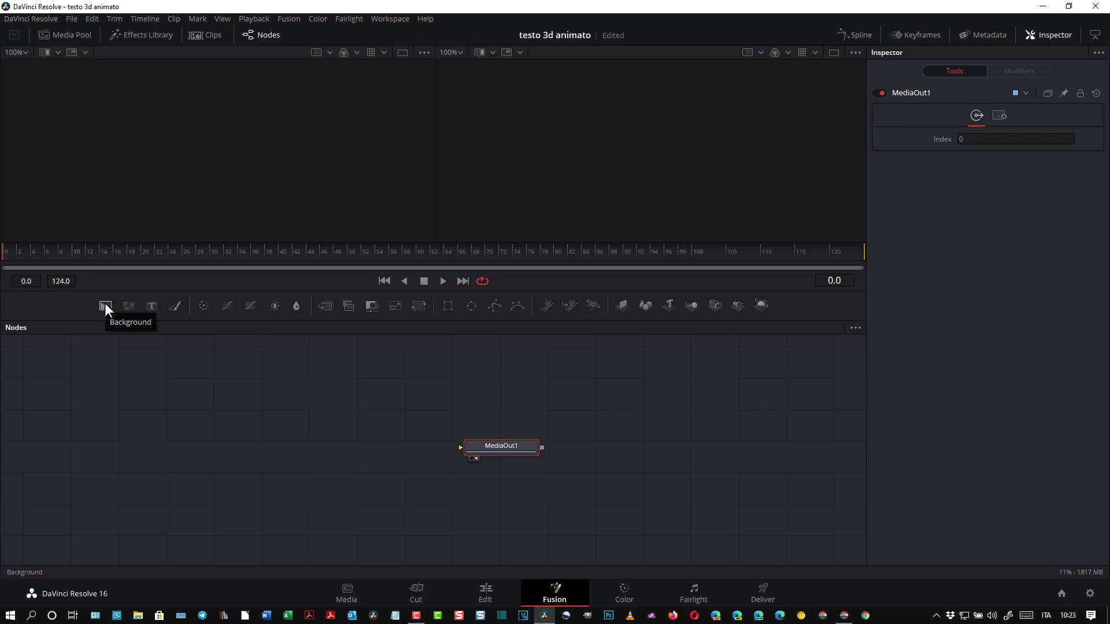
{"action": "left_click_drag", "start_coordinate": [106, 305], "coordinate": [172, 447]}
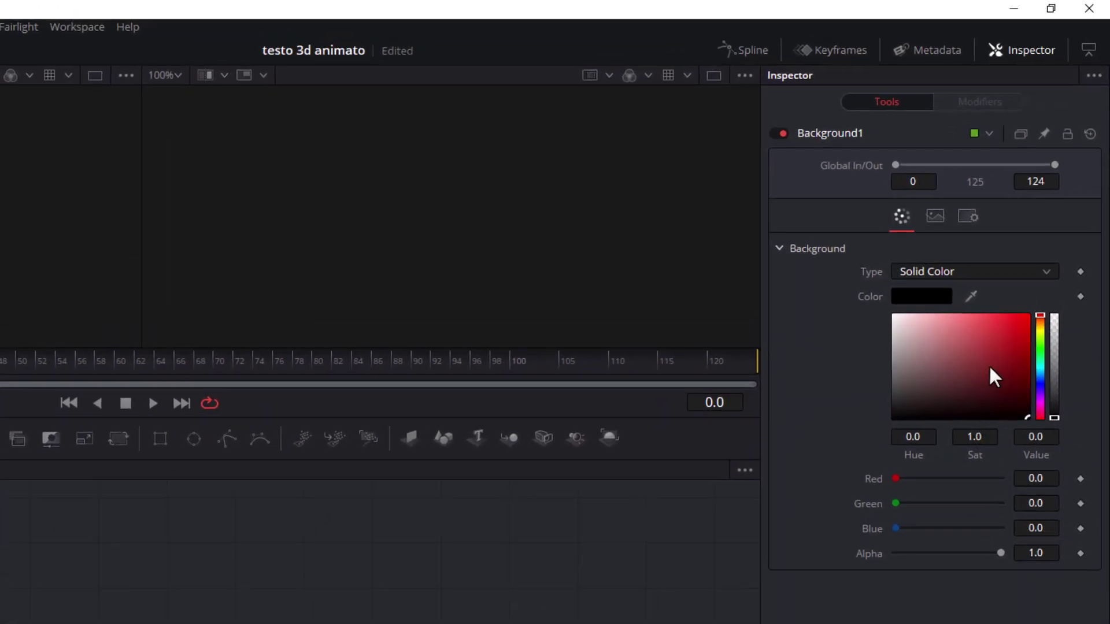
{"action": "left_click", "coordinate": [1054, 314]}
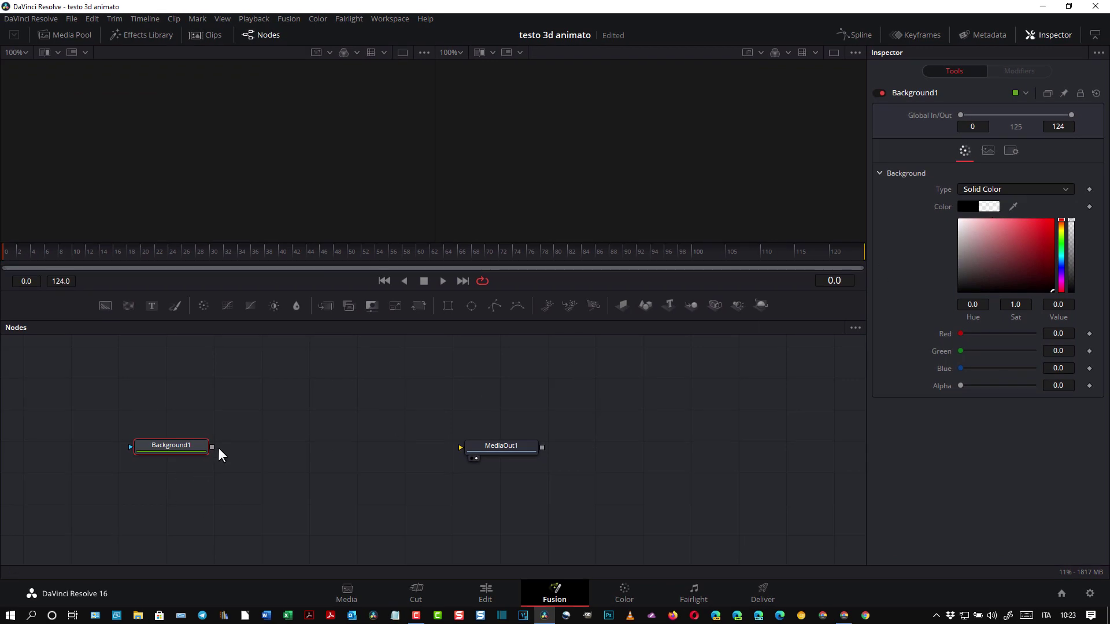
{"action": "mouse_move", "coordinate": [212, 447]}
{"action": "left_mouse_down"}
{"action": "mouse_move", "coordinate": [344, 460]}
{"action": "mouse_move", "coordinate": [461, 449]}
{"action": "left_mouse_up"}
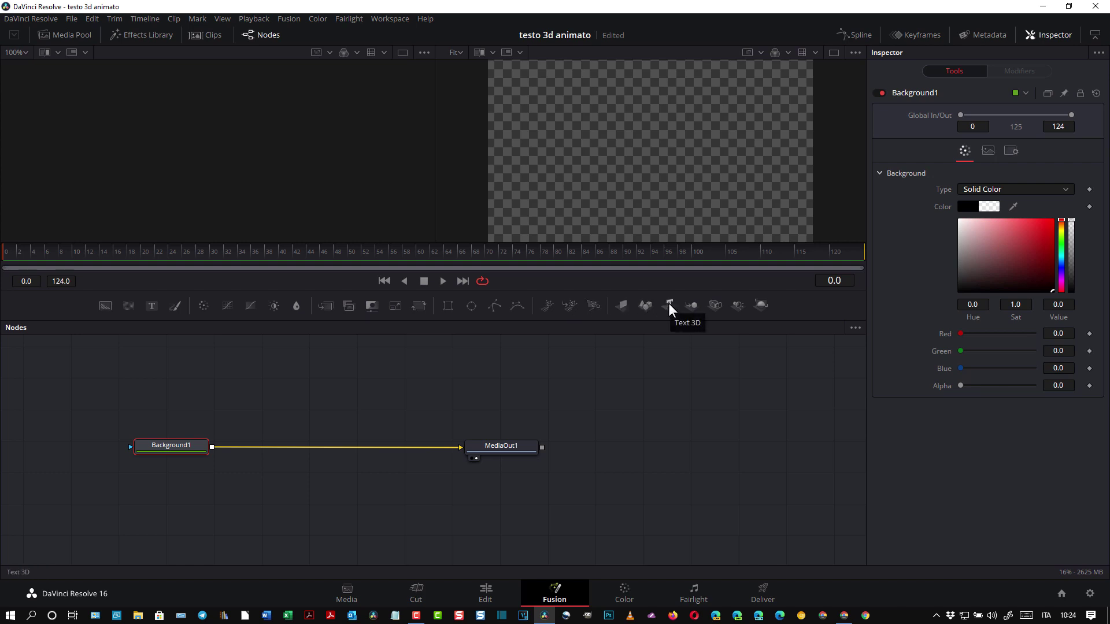
Add a Text3D node, show it in the second viewer, and enter 'TESTO 3D' as its Styled Text
{"action": "mouse_move", "coordinate": [669, 310]}
{"action": "left_mouse_down"}
{"action": "mouse_move", "coordinate": [337, 386]}
{"action": "mouse_move", "coordinate": [213, 379]}
{"action": "left_mouse_up"}
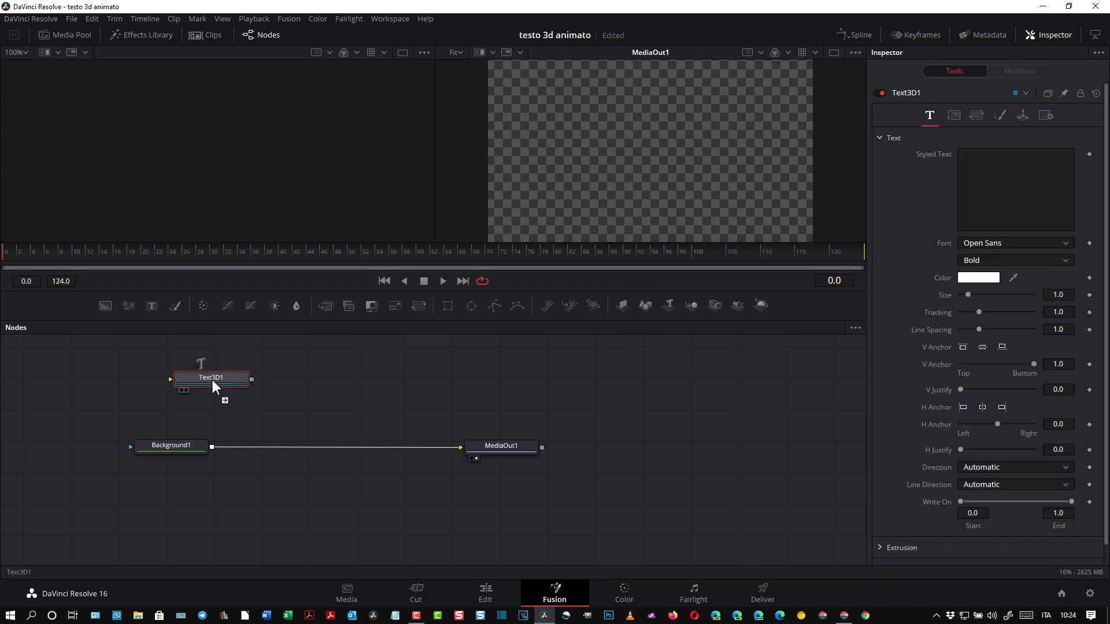
{"action": "left_click", "coordinate": [212, 380]}
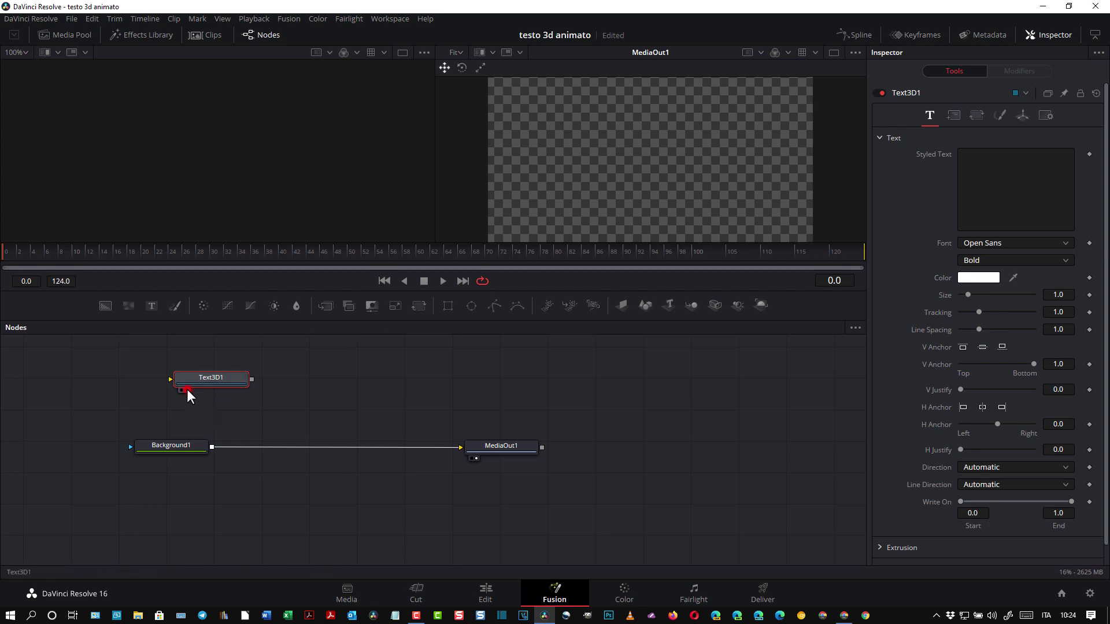
{"action": "left_click", "coordinate": [187, 390]}
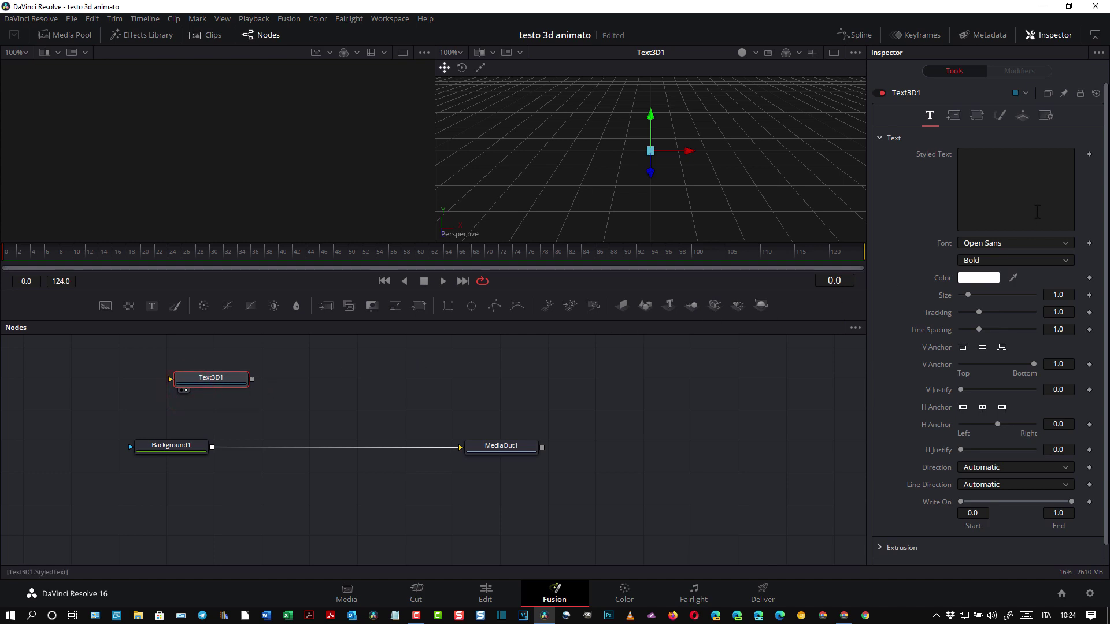
{"action": "left_click", "coordinate": [976, 163]}
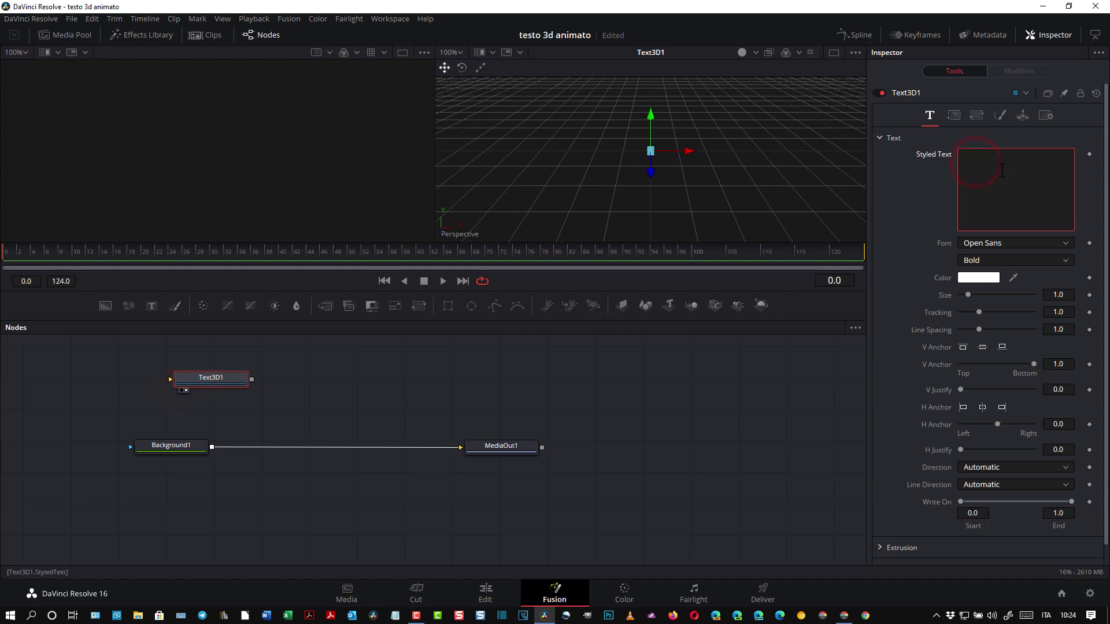
{"action": "type", "text": "TE"}
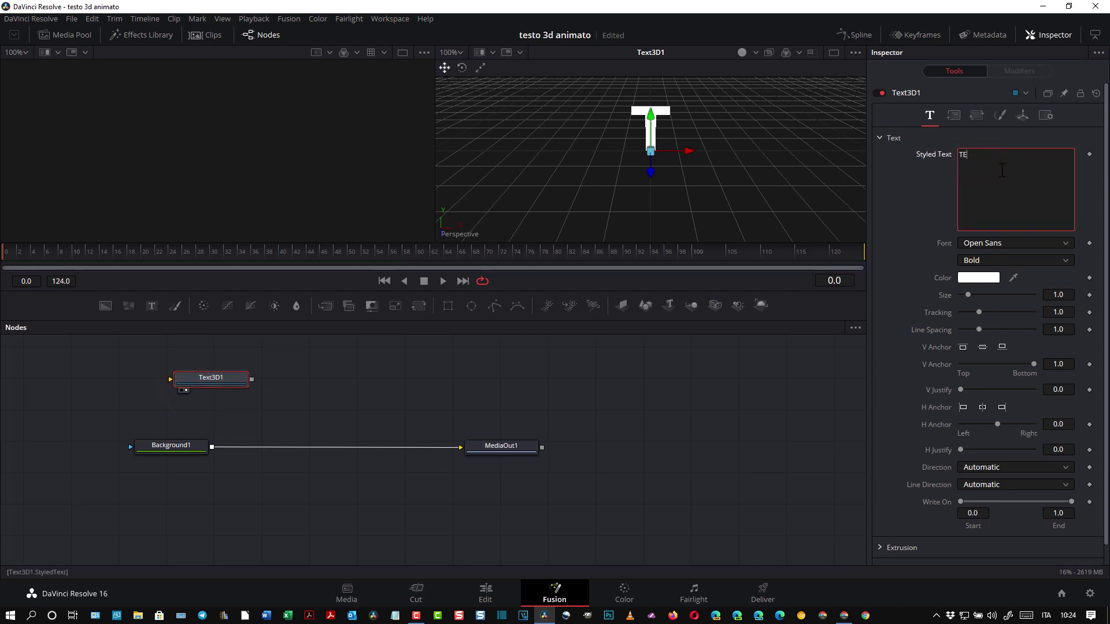
{"action": "type", "text": "ST"}
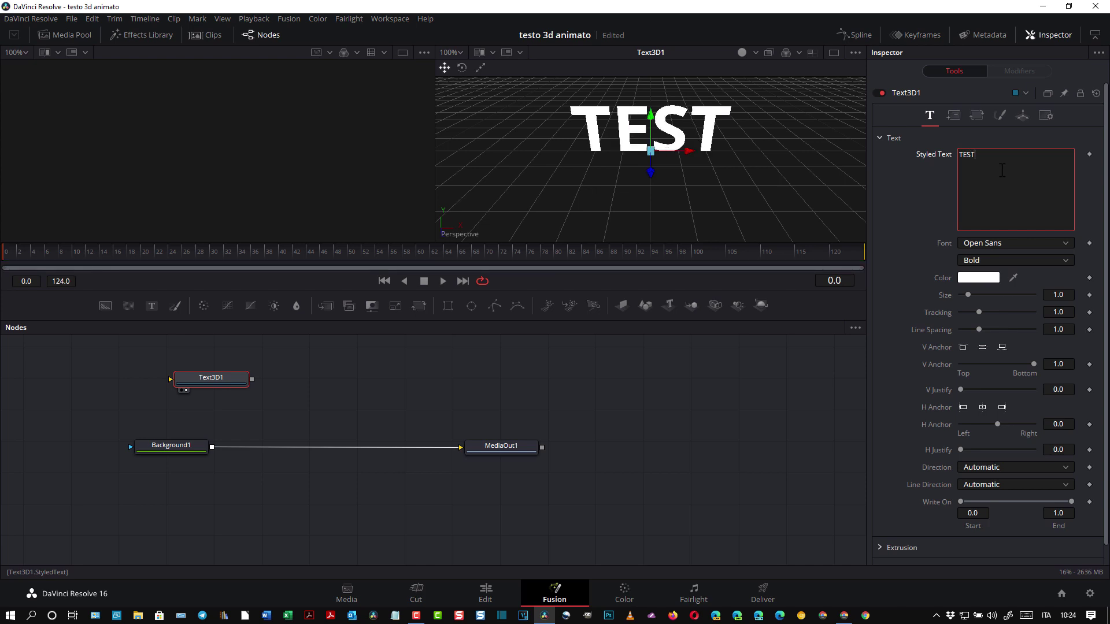
{"action": "type", "text": "O 3D"}
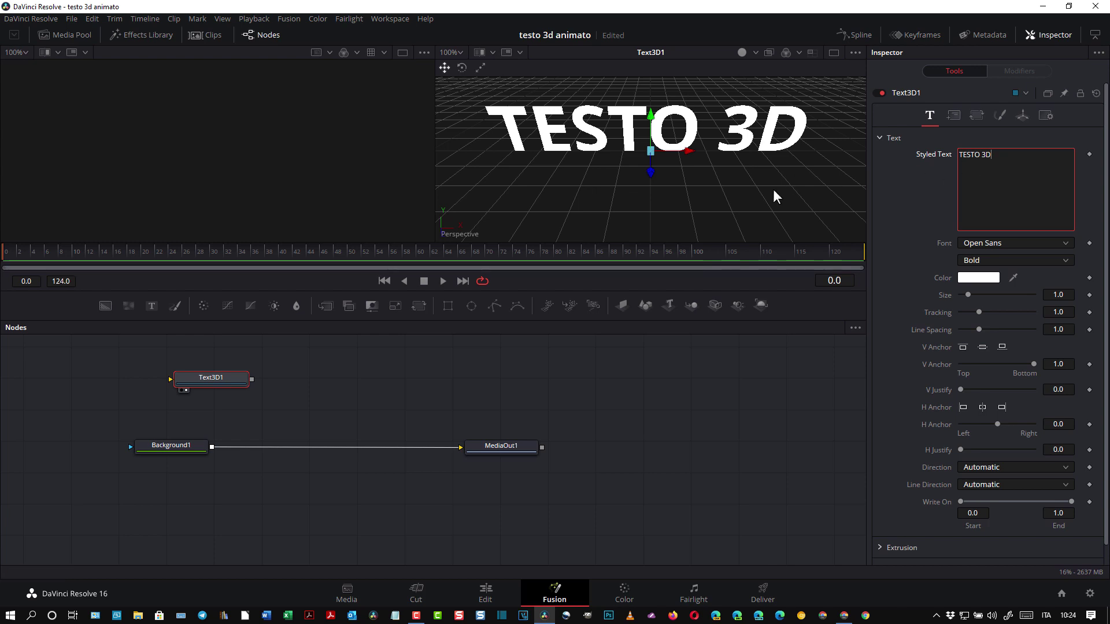
{"action": "left_click", "coordinate": [184, 390]}
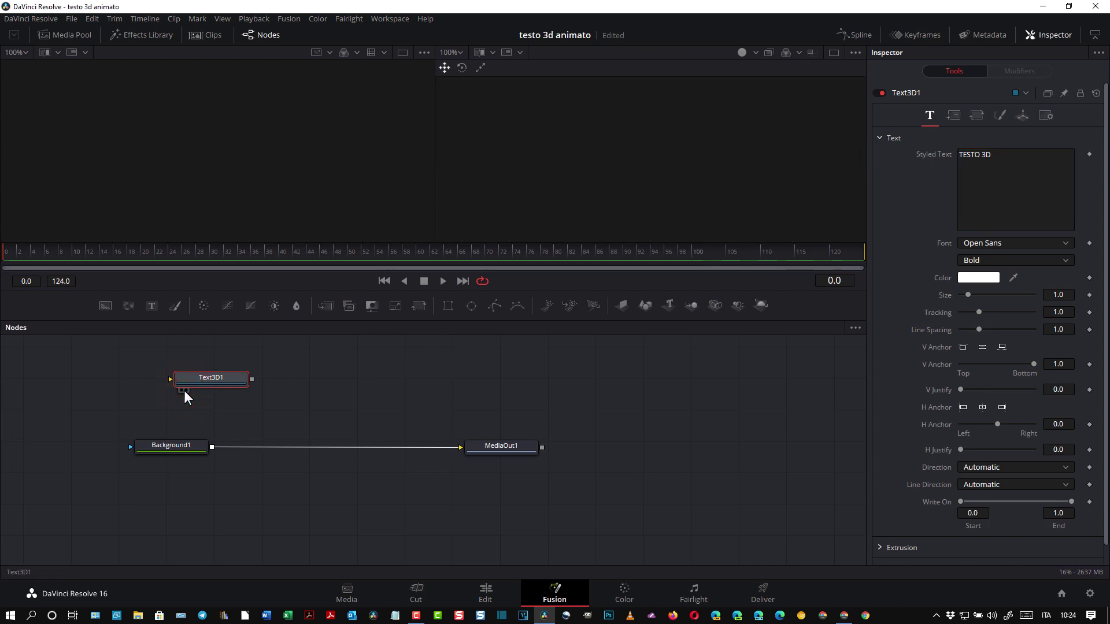
{"action": "left_click", "coordinate": [185, 391]}
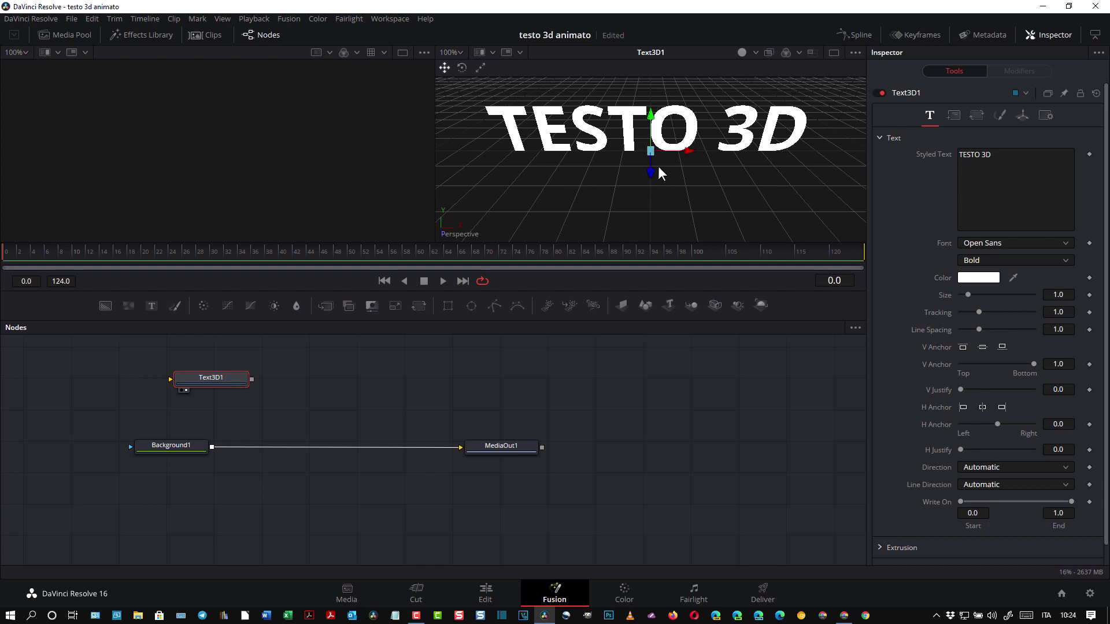
Shrink the TESTO 3D text slightly and adjust its vertical position, checking it from several angles
{"action": "key", "text": "w"}
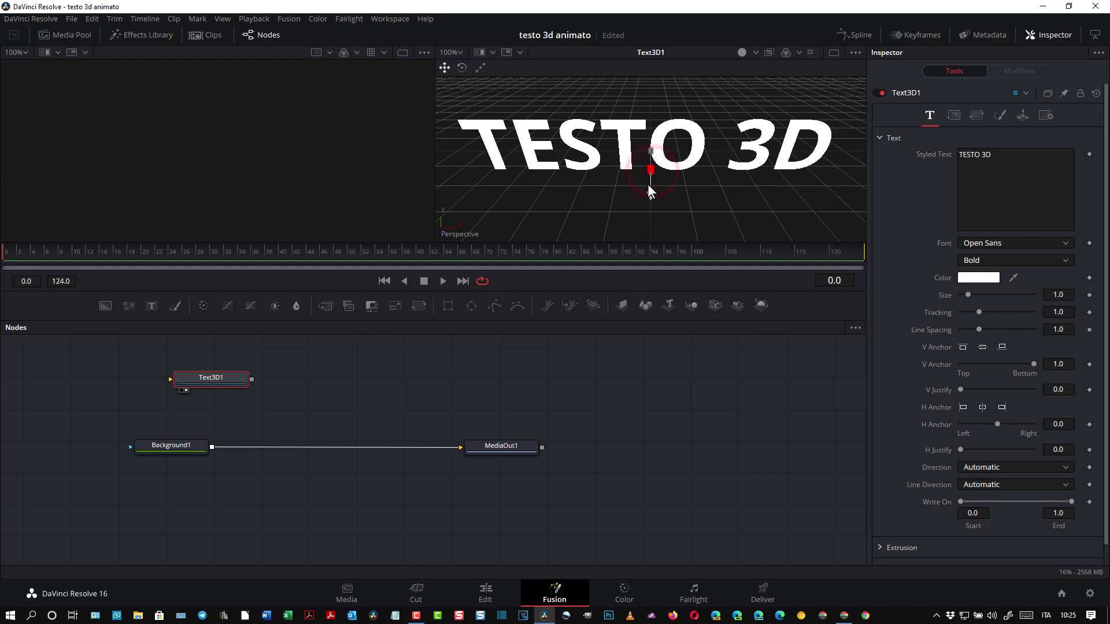
{"action": "left_click_drag", "start_coordinate": [647, 165], "coordinate": [687, 148]}
{"action": "key", "text": "q"}
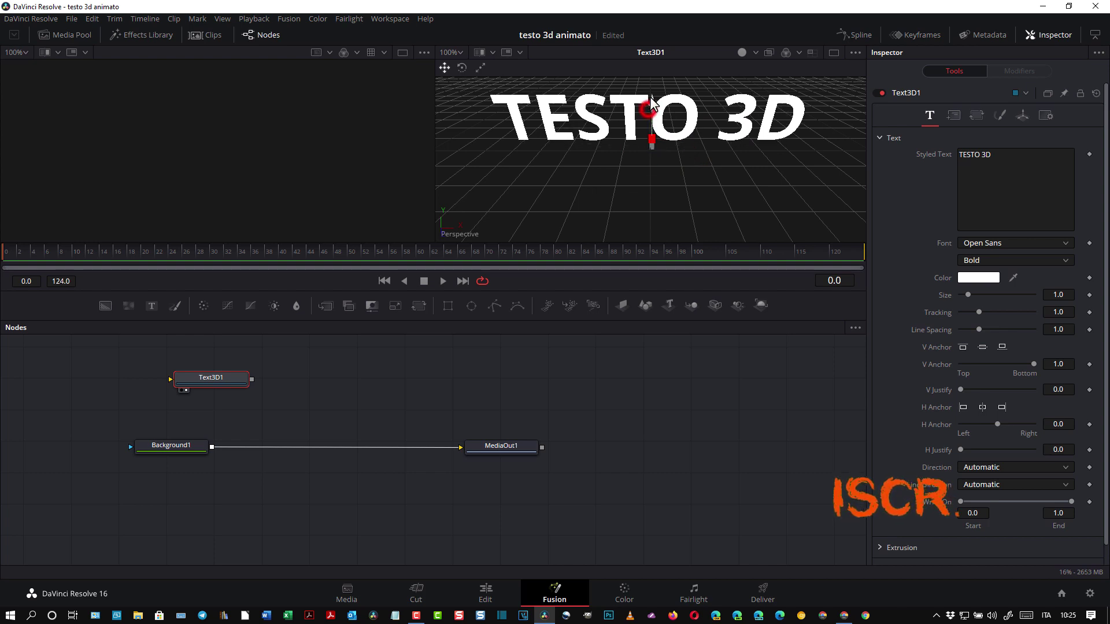
{"action": "left_click_drag", "start_coordinate": [652, 115], "coordinate": [654, 127]}
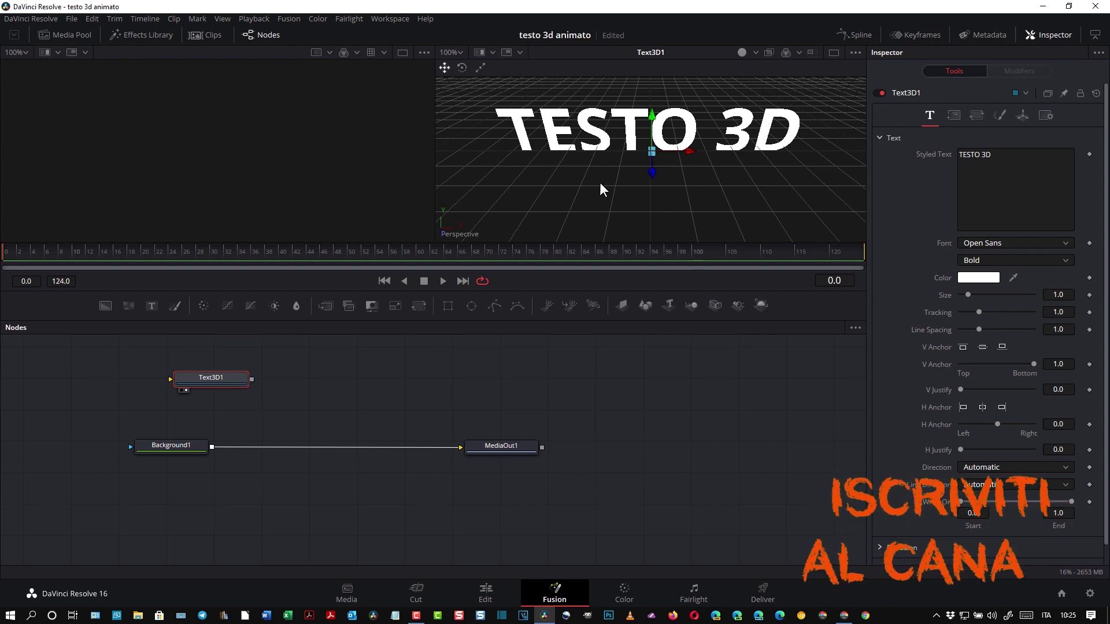
{"action": "mouse_move", "coordinate": [596, 182]}
{"action": "left_mouse_down"}
{"action": "mouse_move", "coordinate": [657, 189]}
{"action": "mouse_move", "coordinate": [579, 220]}
{"action": "mouse_move", "coordinate": [678, 172]}
{"action": "mouse_move", "coordinate": [630, 195]}
{"action": "mouse_move", "coordinate": [622, 187]}
{"action": "mouse_move", "coordinate": [636, 187]}
{"action": "mouse_move", "coordinate": [630, 195]}
{"action": "left_mouse_up"}
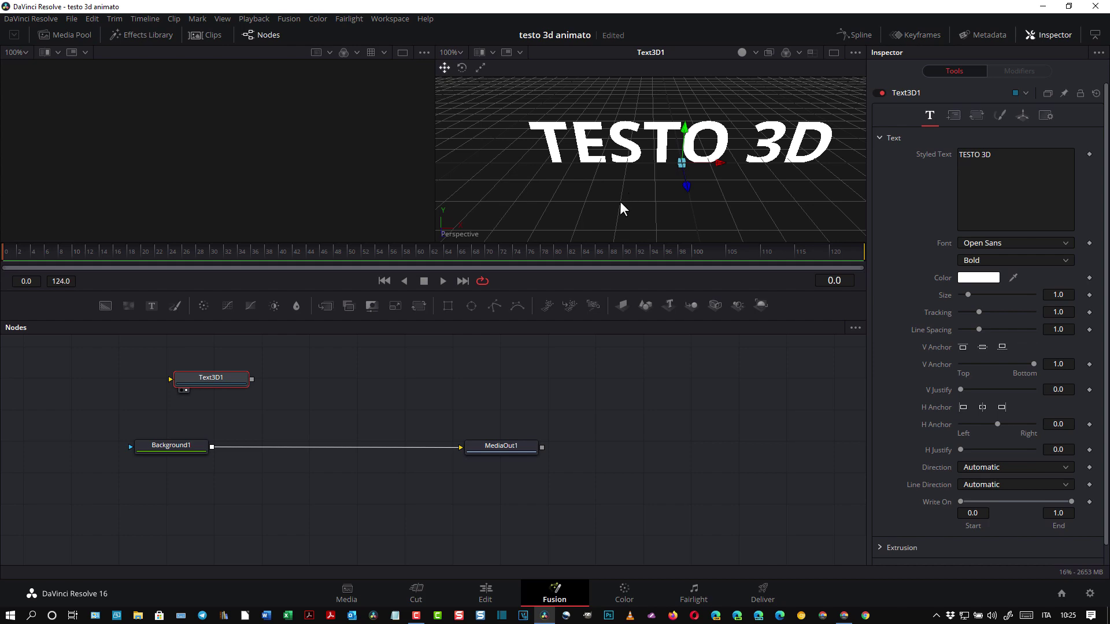
{"action": "mouse_move", "coordinate": [621, 203]}
{"action": "left_mouse_down"}
{"action": "mouse_move", "coordinate": [749, 147]}
{"action": "mouse_move", "coordinate": [646, 170]}
{"action": "mouse_move", "coordinate": [744, 168]}
{"action": "mouse_move", "coordinate": [783, 138]}
{"action": "mouse_move", "coordinate": [813, 139]}
{"action": "left_mouse_up"}
{"action": "mouse_move", "coordinate": [598, 194]}
{"action": "left_mouse_down"}
{"action": "mouse_move", "coordinate": [764, 182]}
{"action": "mouse_move", "coordinate": [578, 196]}
{"action": "mouse_move", "coordinate": [765, 194]}
{"action": "mouse_move", "coordinate": [642, 206]}
{"action": "mouse_move", "coordinate": [554, 195]}
{"action": "mouse_move", "coordinate": [675, 200]}
{"action": "mouse_move", "coordinate": [556, 202]}
{"action": "mouse_move", "coordinate": [622, 210]}
{"action": "mouse_move", "coordinate": [577, 204]}
{"action": "mouse_move", "coordinate": [653, 200]}
{"action": "mouse_move", "coordinate": [631, 203]}
{"action": "left_mouse_up"}
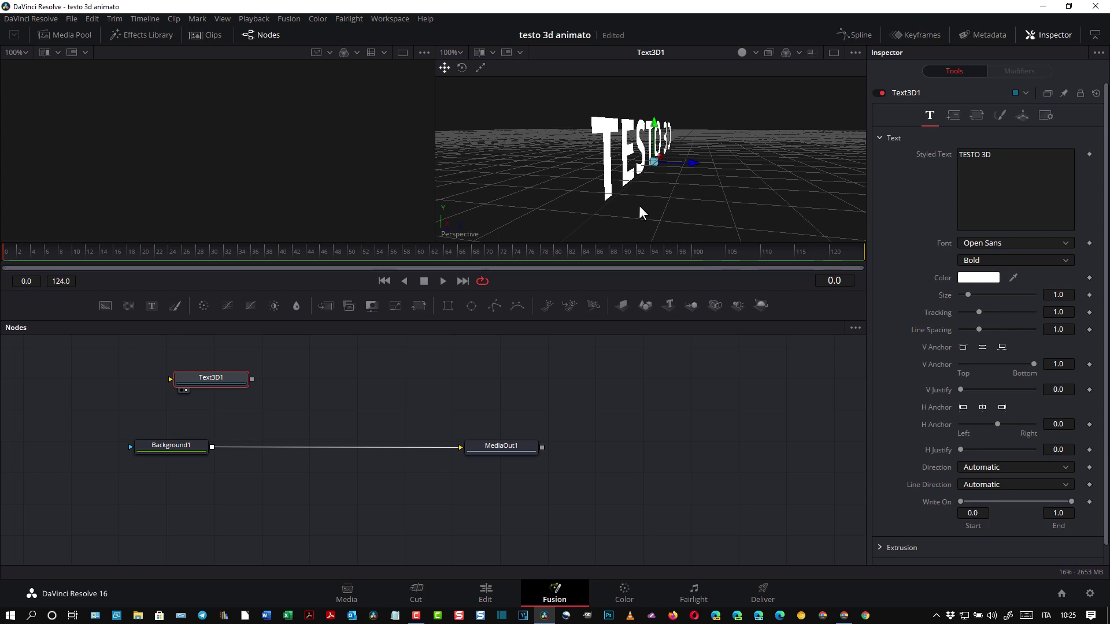
Expand the Extrusion settings and set Extrusion Depth to 0.0504
{"action": "scroll", "coordinate": [991, 254], "scroll_direction": "down", "scroll_amount": 1}
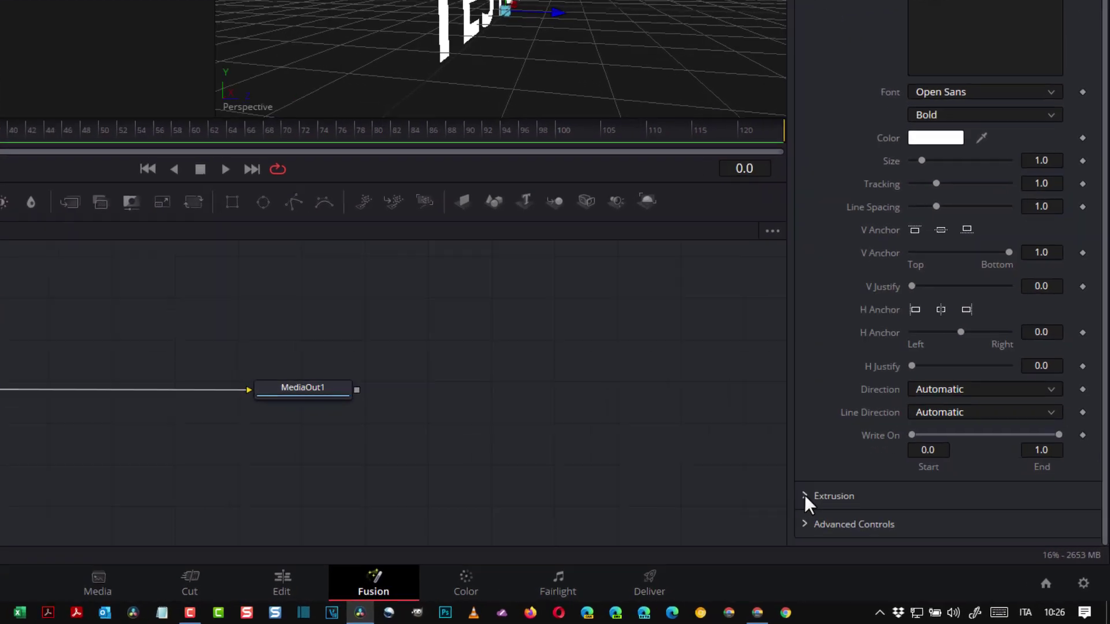
{"action": "left_click", "coordinate": [879, 527]}
{"action": "scroll", "coordinate": [769, 429], "scroll_direction": "down", "scroll_amount": 3}
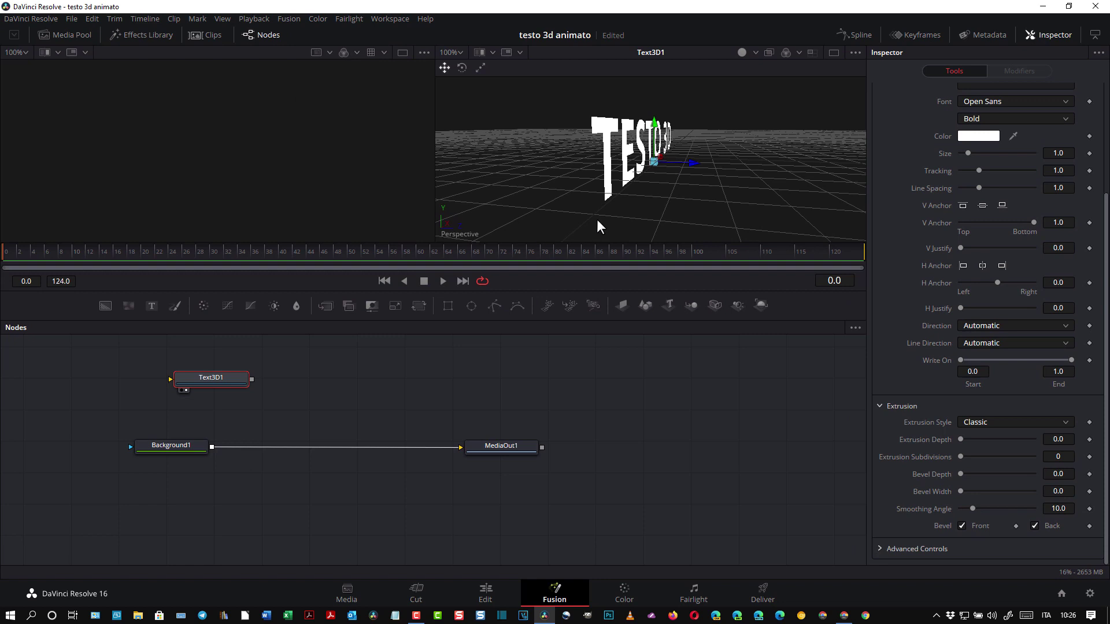
{"action": "left_click_drag", "start_coordinate": [618, 217], "coordinate": [659, 215]}
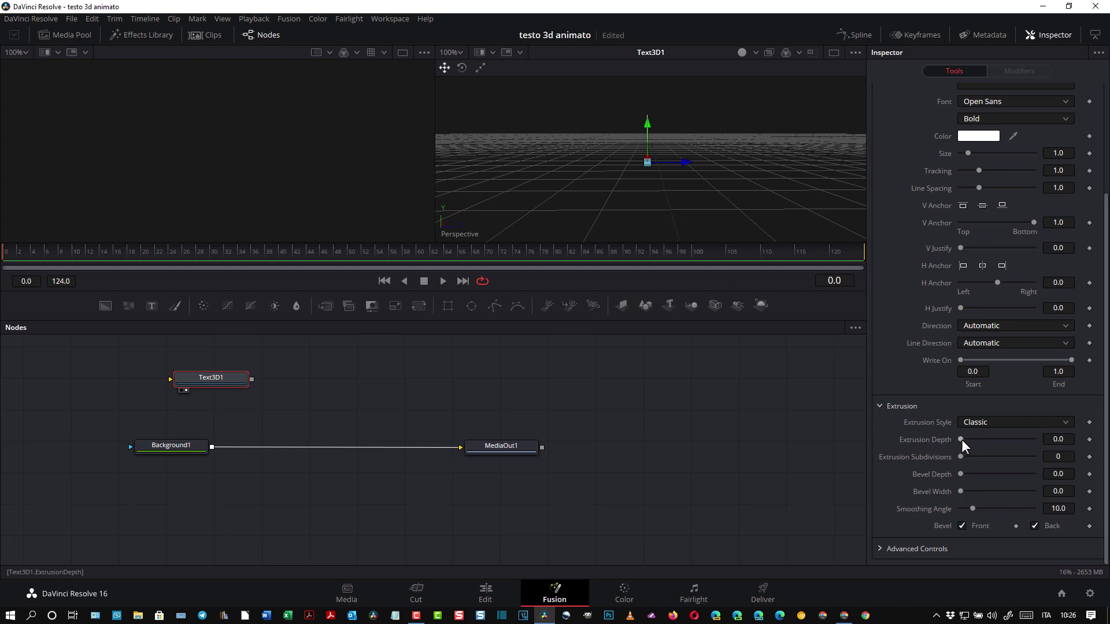
{"action": "left_click_drag", "start_coordinate": [962, 439], "coordinate": [980, 439]}
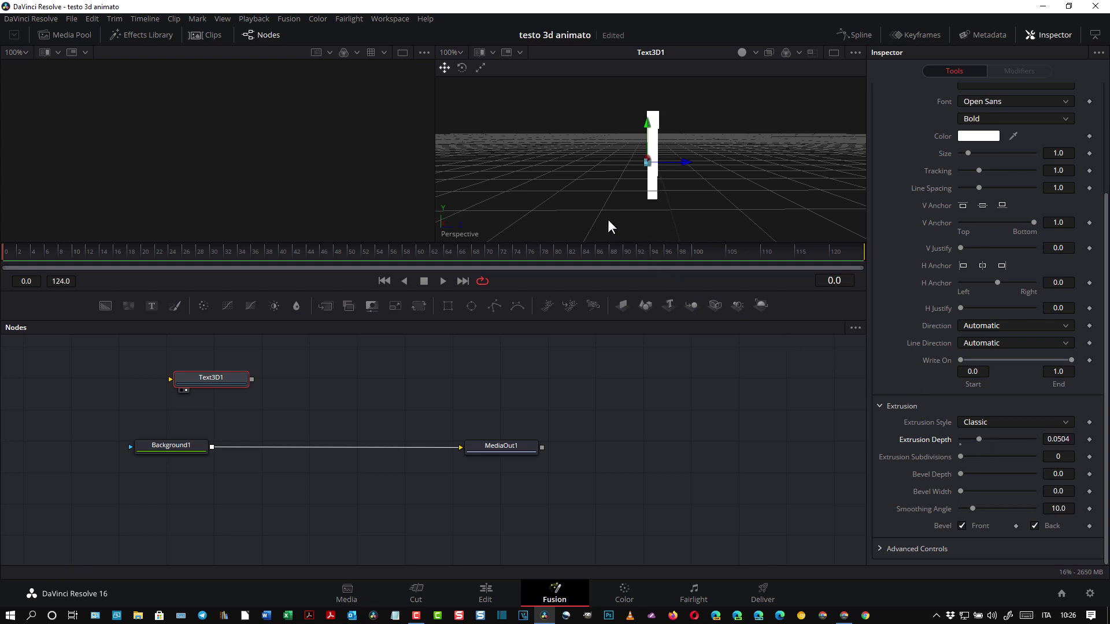
{"action": "left_click_drag", "start_coordinate": [588, 217], "coordinate": [519, 208]}
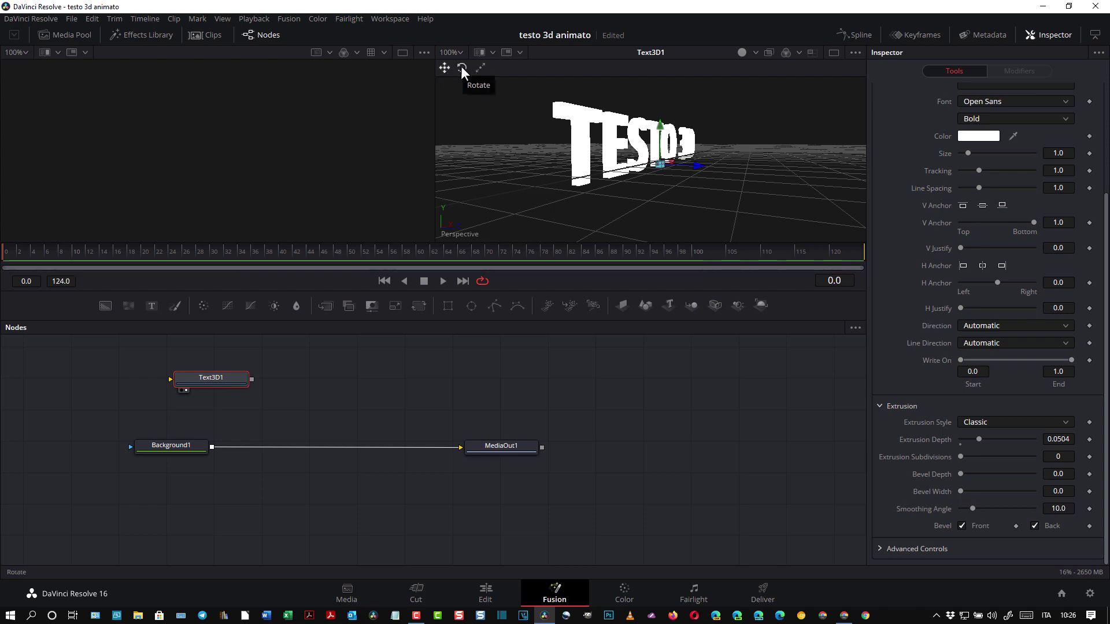
Rotate the extruded text around its axes with the viewer's Rotate tool
{"action": "left_click", "coordinate": [462, 68]}
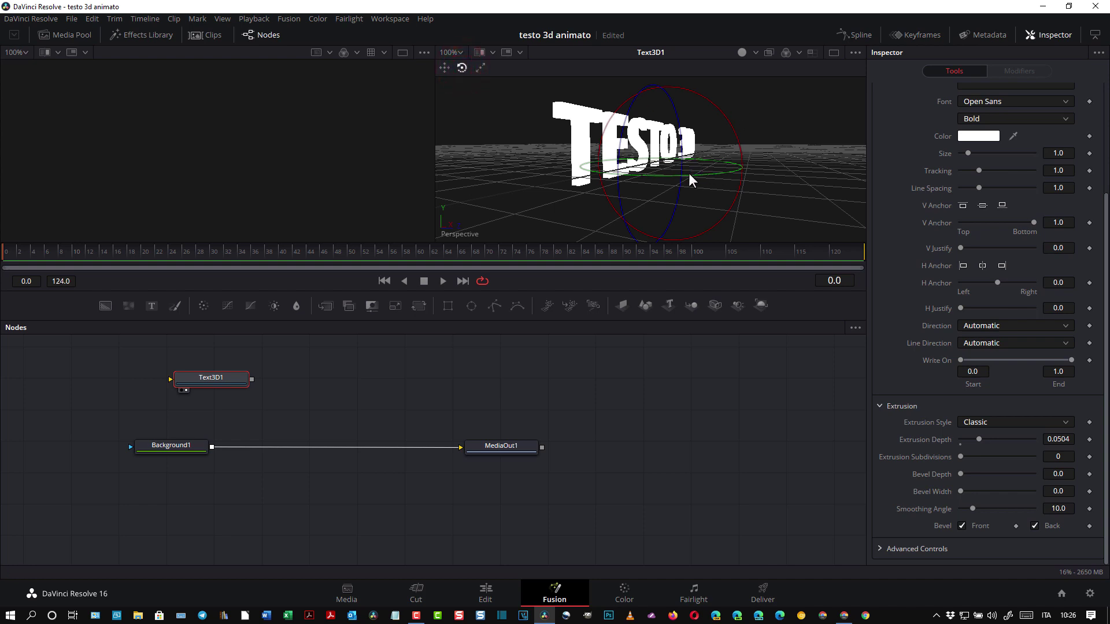
{"action": "mouse_move", "coordinate": [640, 149]}
{"action": "left_mouse_down"}
{"action": "mouse_move", "coordinate": [662, 173]}
{"action": "mouse_move", "coordinate": [633, 172]}
{"action": "left_mouse_up"}
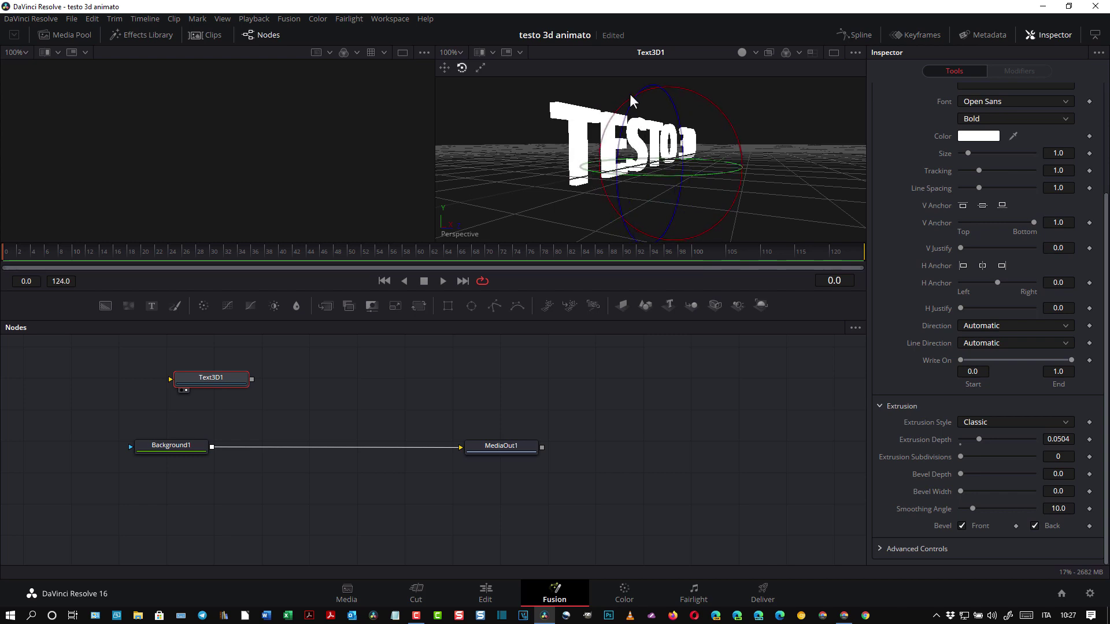
{"action": "left_click_drag", "start_coordinate": [629, 102], "coordinate": [627, 99]}
{"action": "mouse_move", "coordinate": [712, 102]}
{"action": "left_mouse_down"}
{"action": "mouse_move", "coordinate": [729, 133]}
{"action": "mouse_move", "coordinate": [740, 125]}
{"action": "left_mouse_up"}
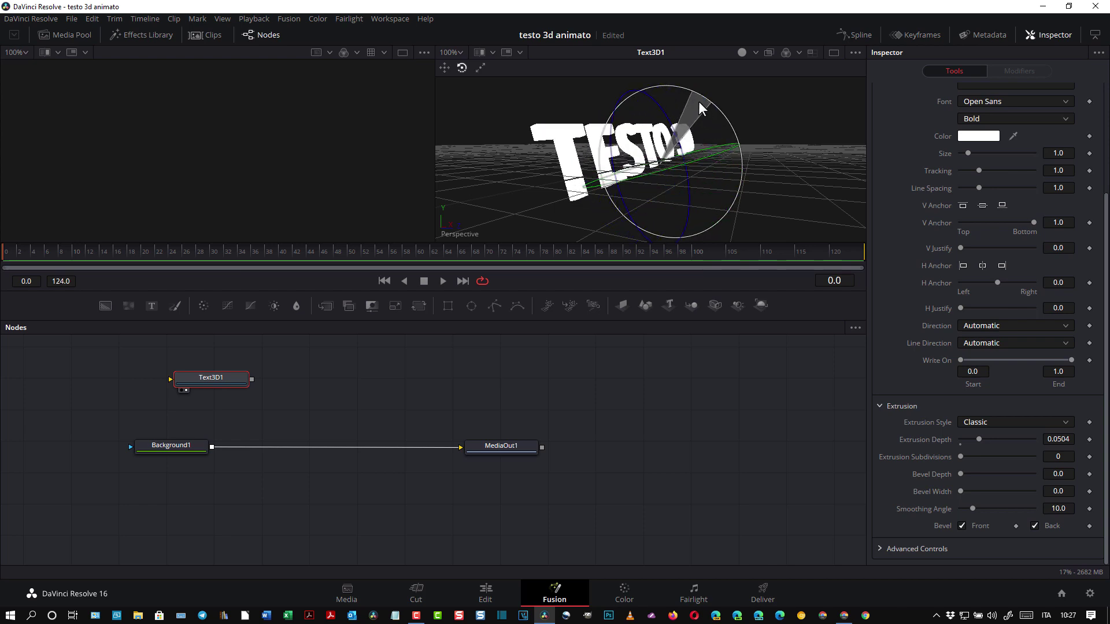
{"action": "mouse_move", "coordinate": [740, 126]}
{"action": "left_mouse_down"}
{"action": "mouse_move", "coordinate": [744, 148]}
{"action": "mouse_move", "coordinate": [703, 100]}
{"action": "mouse_move", "coordinate": [724, 114]}
{"action": "mouse_move", "coordinate": [702, 106]}
{"action": "left_mouse_up"}
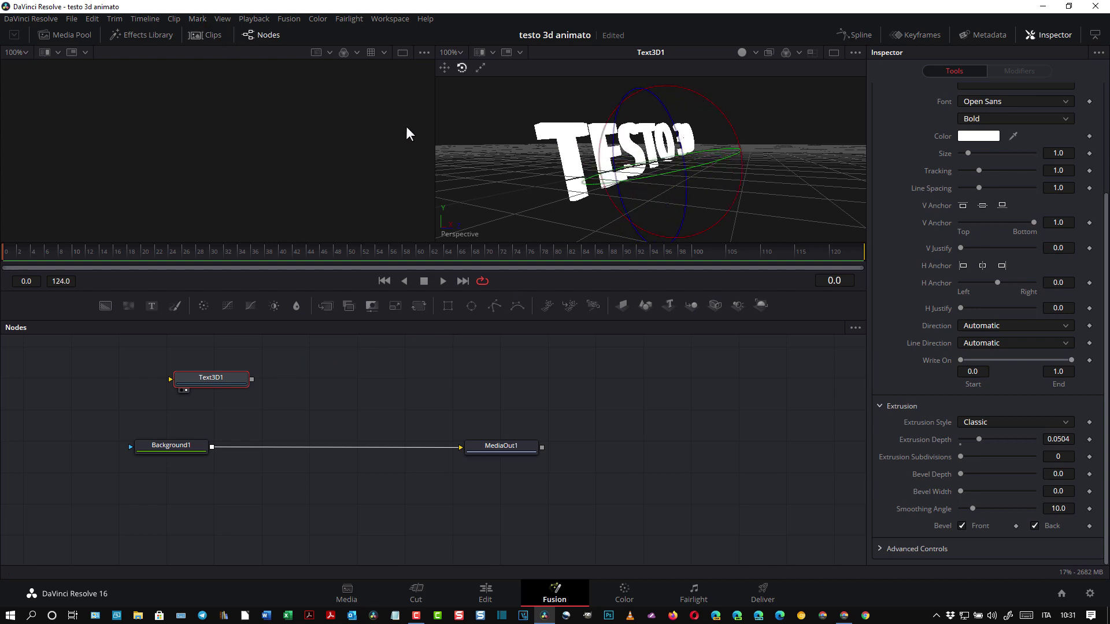
Resize the text, then rotate it upright facing forward at a slight angle
{"action": "left_click", "coordinate": [481, 67]}
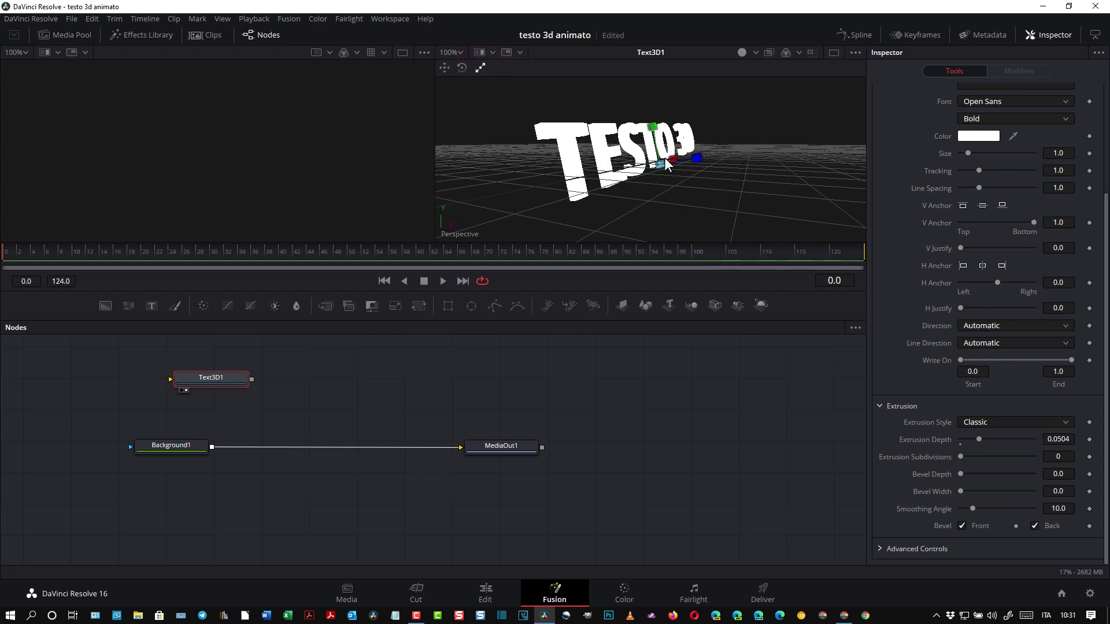
{"action": "left_click", "coordinate": [690, 155]}
{"action": "mouse_move", "coordinate": [696, 157]}
{"action": "left_mouse_down"}
{"action": "mouse_move", "coordinate": [639, 177]}
{"action": "mouse_move", "coordinate": [649, 175]}
{"action": "left_mouse_up"}
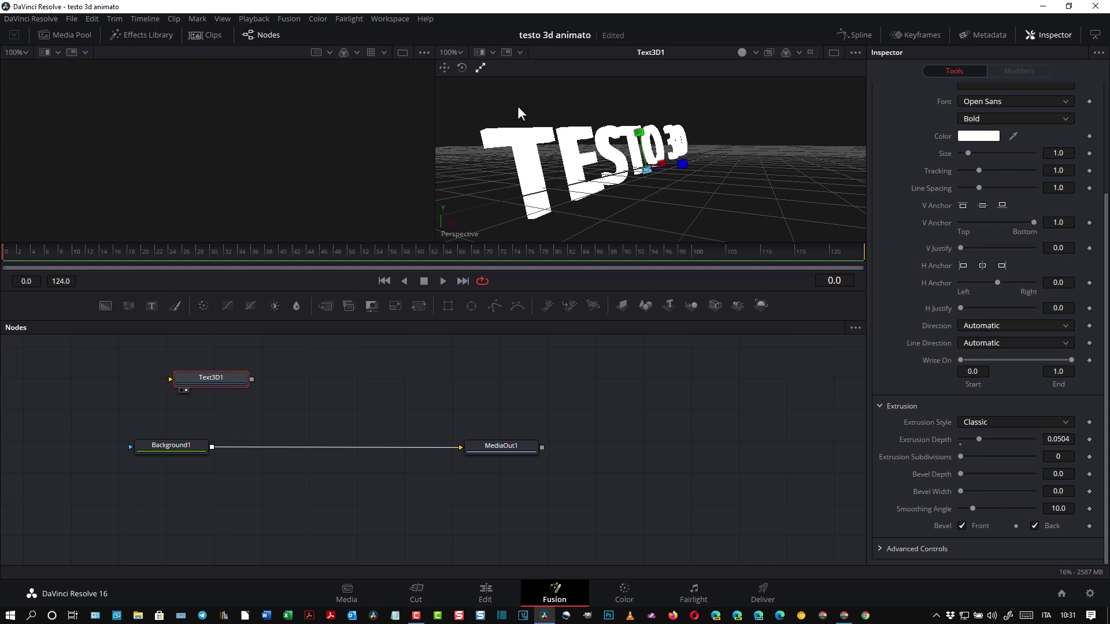
{"action": "left_click", "coordinate": [466, 67]}
{"action": "left_click_drag", "start_coordinate": [615, 185], "coordinate": [592, 187]}
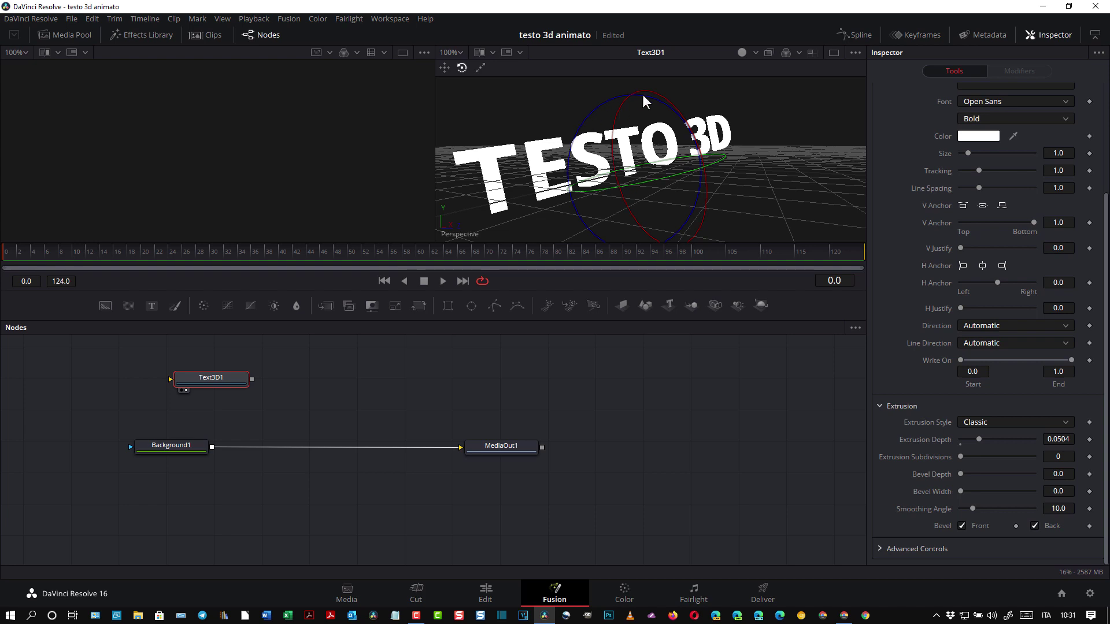
{"action": "left_click_drag", "start_coordinate": [626, 96], "coordinate": [630, 133]}
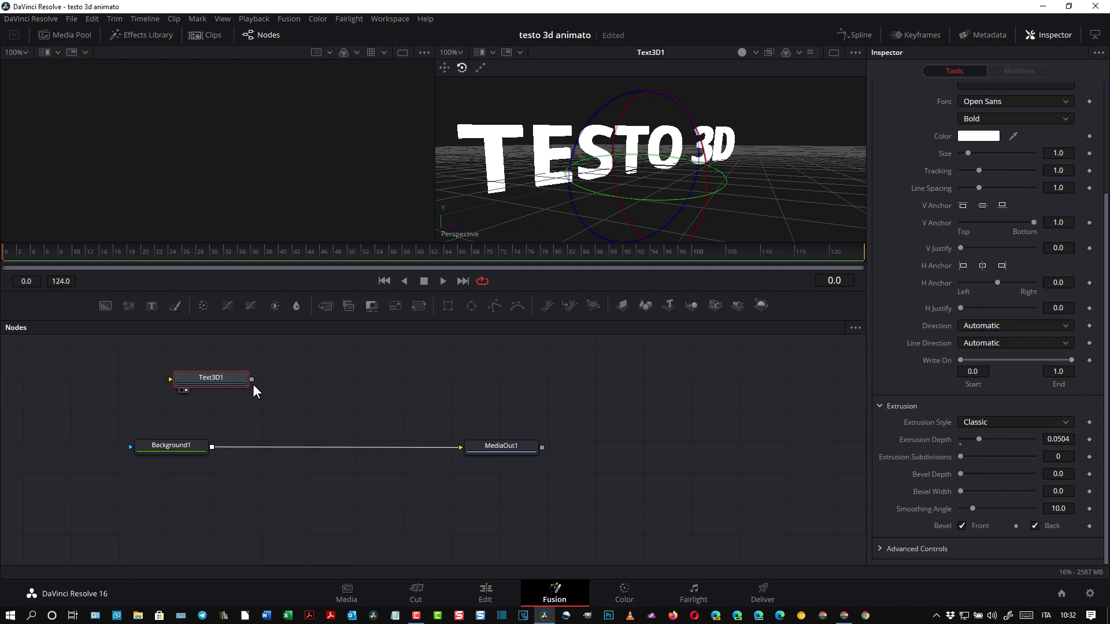
{"action": "left_click_drag", "start_coordinate": [252, 380], "coordinate": [363, 453]}
Add a Merge 3D node and connect Text3D1 into it
{"action": "left_click_drag", "start_coordinate": [688, 311], "coordinate": [354, 381]}
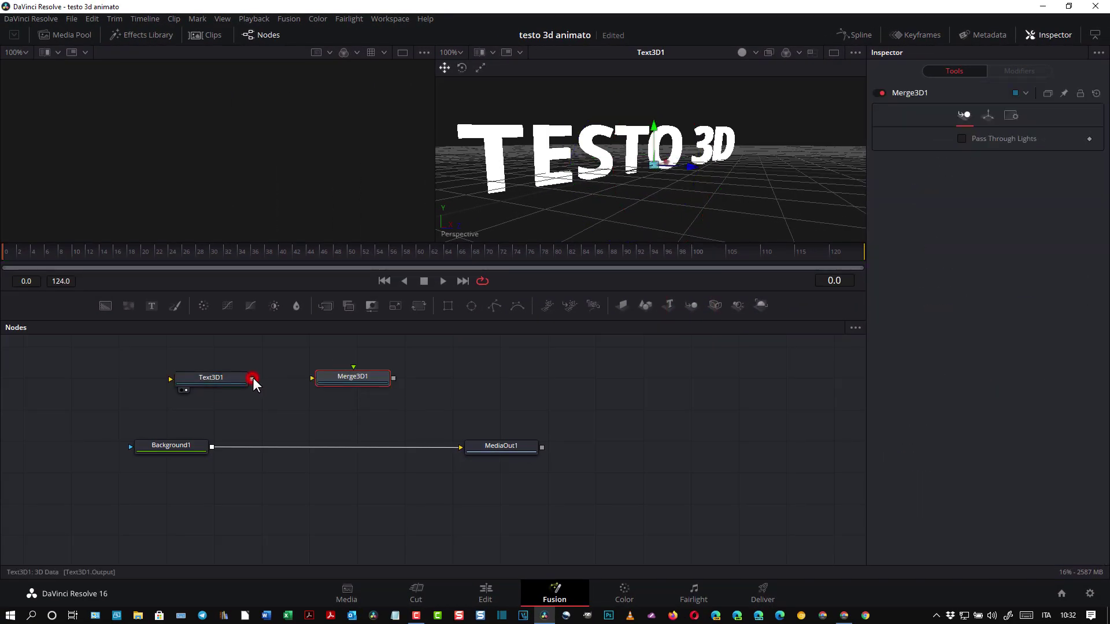
{"action": "left_click_drag", "start_coordinate": [252, 379], "coordinate": [317, 380]}
{"action": "left_click", "coordinate": [341, 379]}
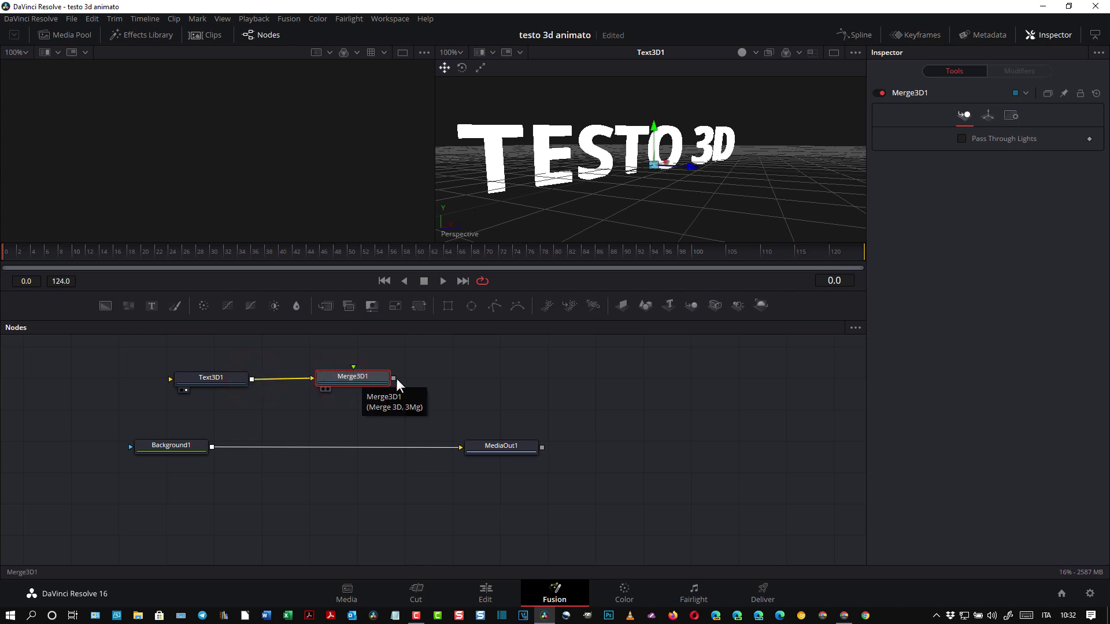
{"action": "left_click_drag", "start_coordinate": [393, 378], "coordinate": [251, 444]}
{"action": "left_click_drag", "start_coordinate": [394, 378], "coordinate": [494, 447]}
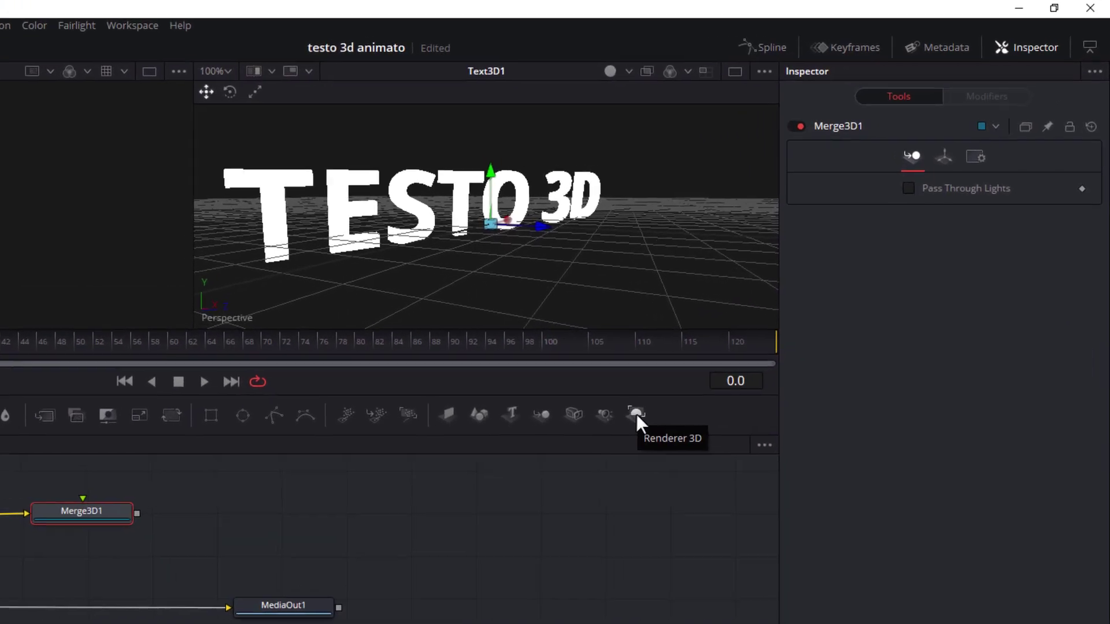
Add a Renderer 3D node fed by Merge3D1, shift the three nodes left, and select Renderer3D1
{"action": "mouse_move", "coordinate": [629, 421]}
{"action": "left_mouse_down"}
{"action": "mouse_move", "coordinate": [246, 523]}
{"action": "mouse_move", "coordinate": [255, 527]}
{"action": "left_mouse_up"}
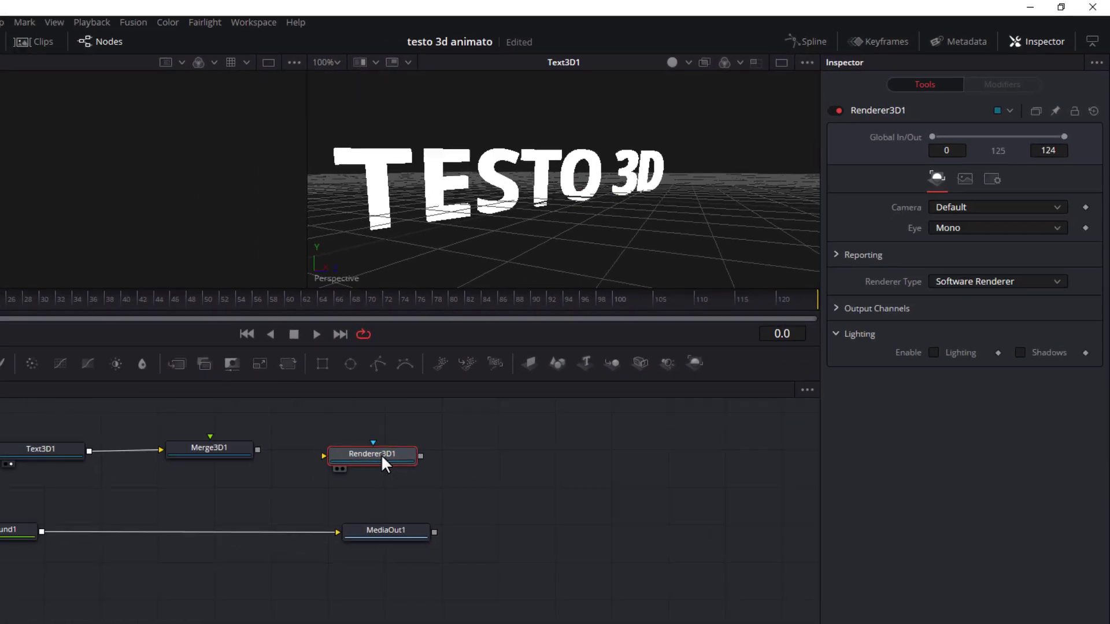
{"action": "left_click_drag", "start_coordinate": [396, 379], "coordinate": [447, 384]}
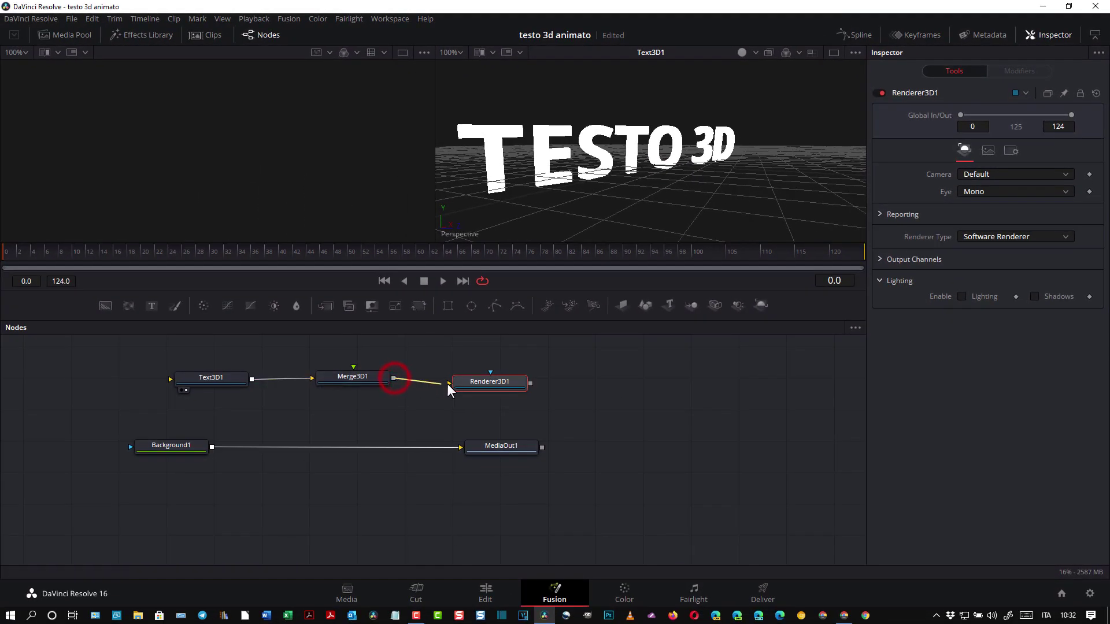
{"action": "left_click", "coordinate": [608, 390]}
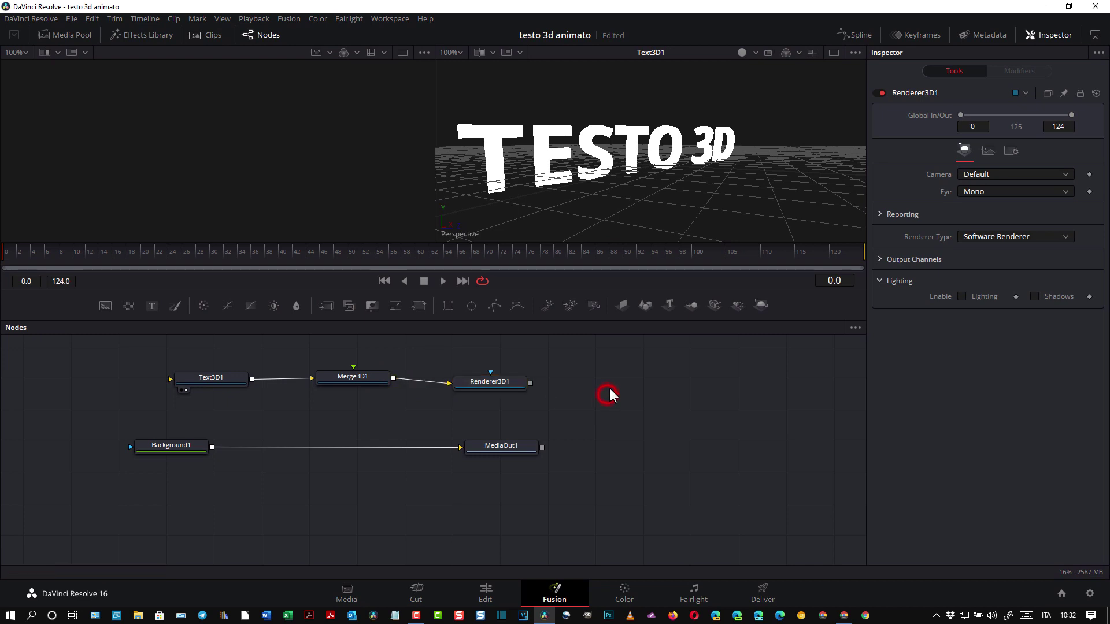
{"action": "left_click_drag", "start_coordinate": [136, 361], "coordinate": [585, 405]}
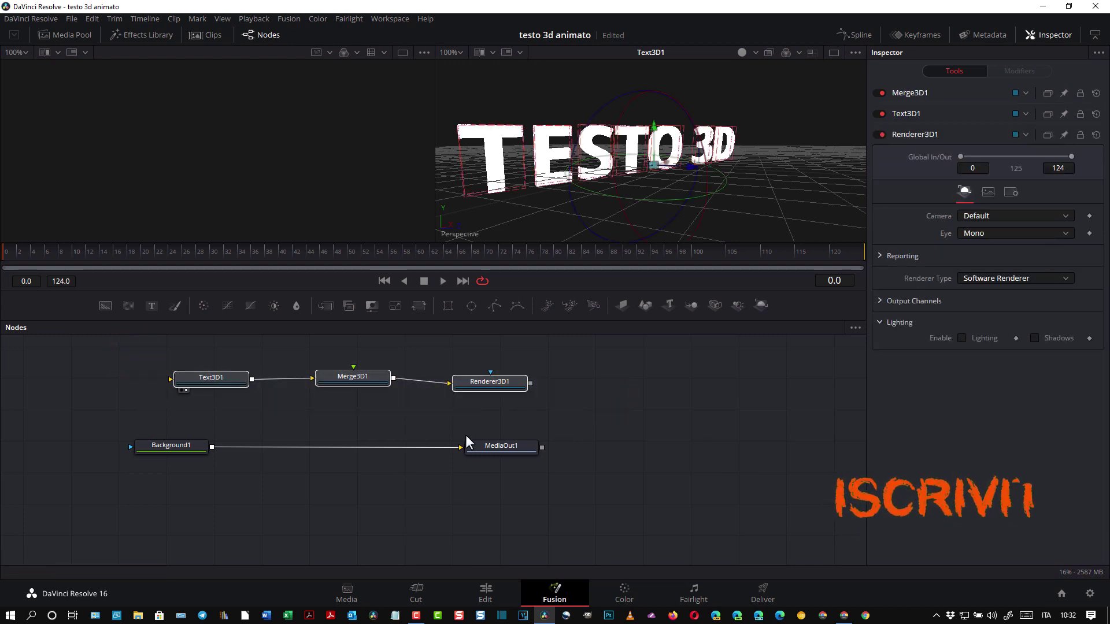
{"action": "mouse_move", "coordinate": [99, 429]}
{"action": "left_mouse_down"}
{"action": "mouse_move", "coordinate": [173, 473]}
{"action": "mouse_move", "coordinate": [627, 455]}
{"action": "left_mouse_up"}
{"action": "left_click_drag", "start_coordinate": [120, 360], "coordinate": [560, 406]}
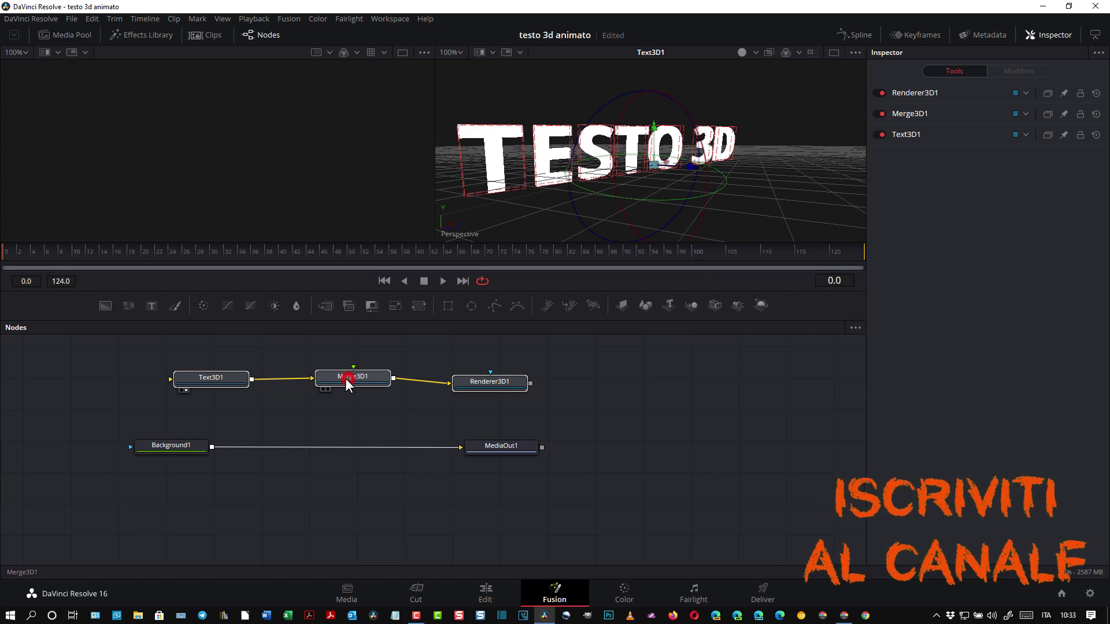
{"action": "left_click_drag", "start_coordinate": [345, 379], "coordinate": [256, 371]}
{"action": "left_click", "coordinate": [255, 369]}
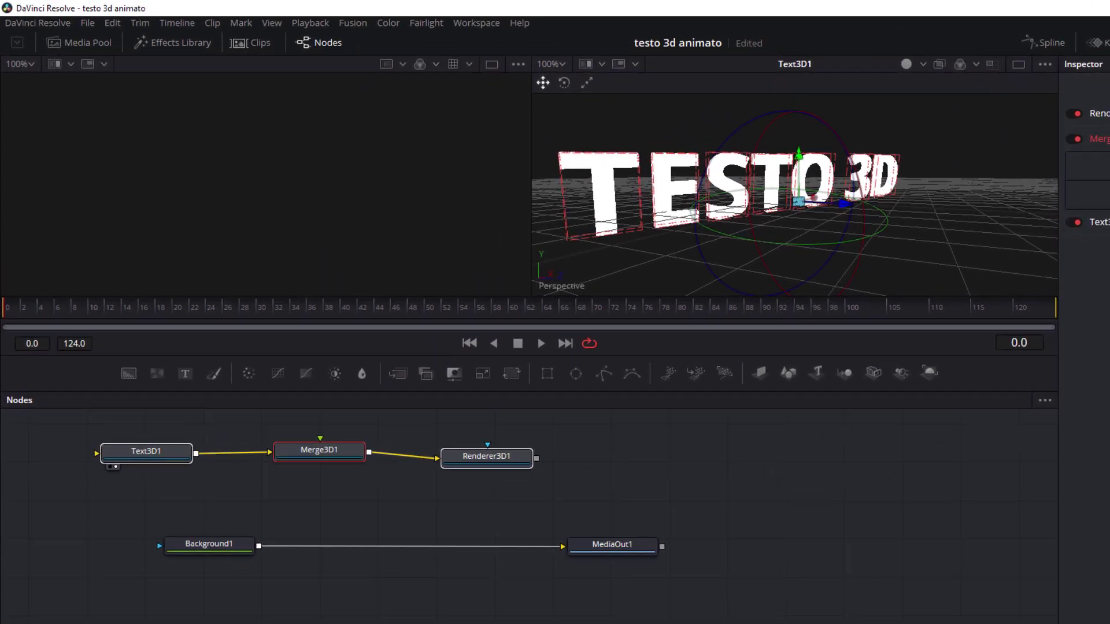
{"action": "left_click", "coordinate": [519, 486]}
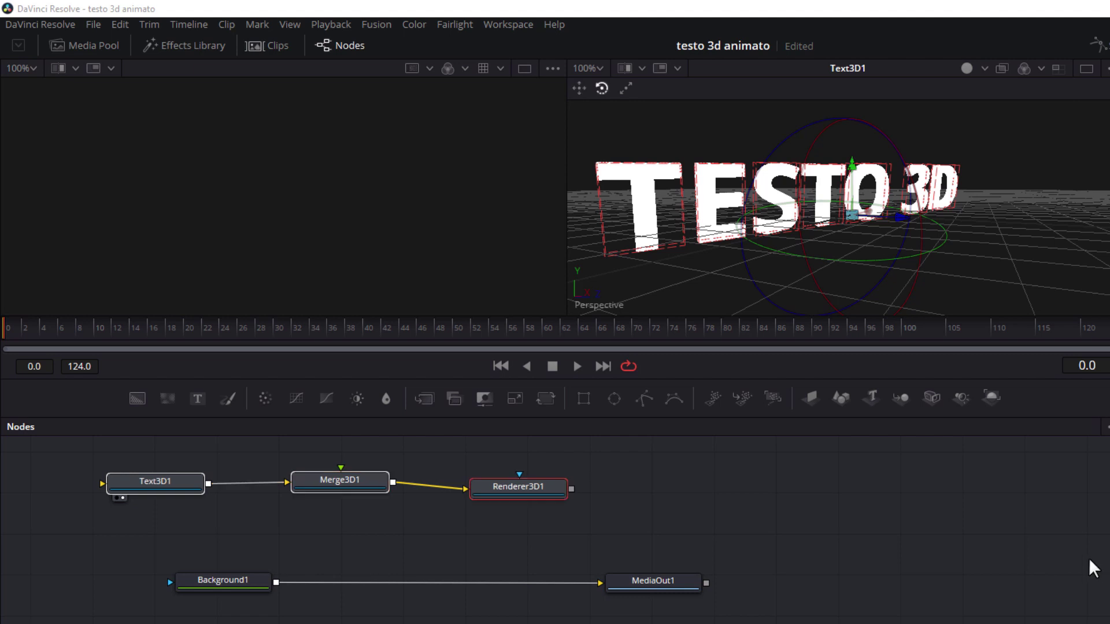
{"action": "left_click", "coordinate": [521, 488]}
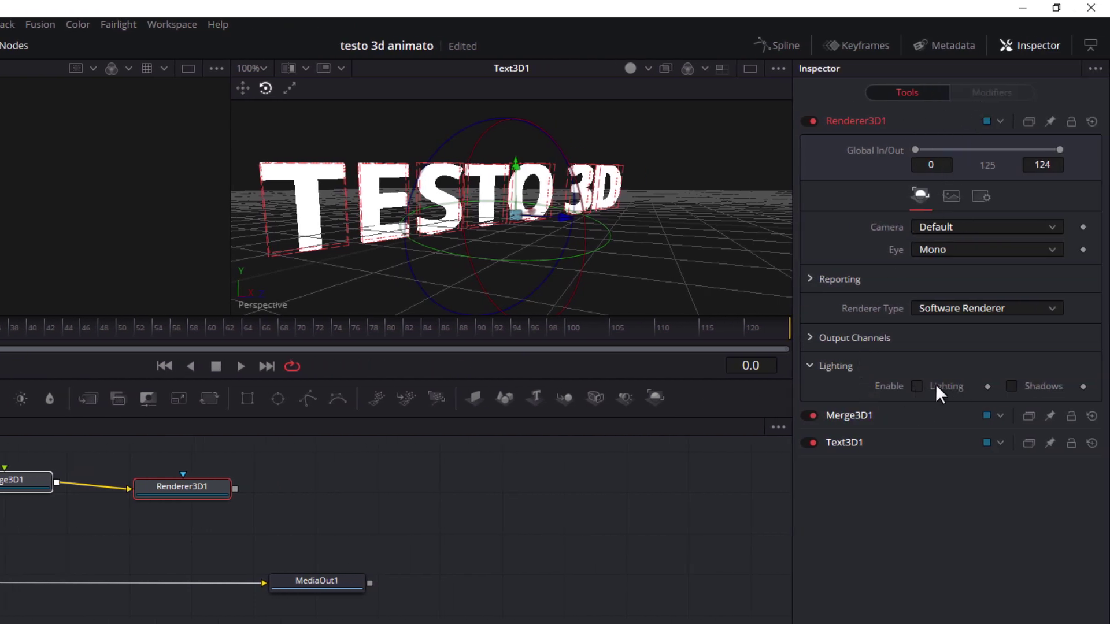
Enable Lighting and Shadows on Renderer3D1 and show its render in the right viewer
{"action": "left_click", "coordinate": [917, 387]}
{"action": "left_click", "coordinate": [1012, 386]}
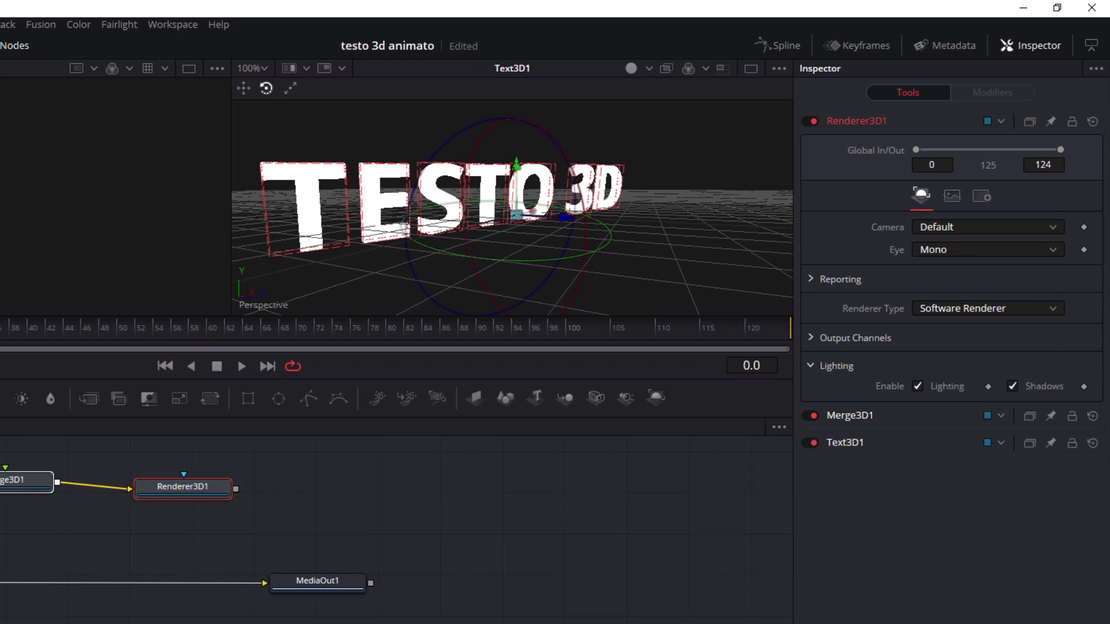
{"action": "left_click", "coordinate": [119, 497]}
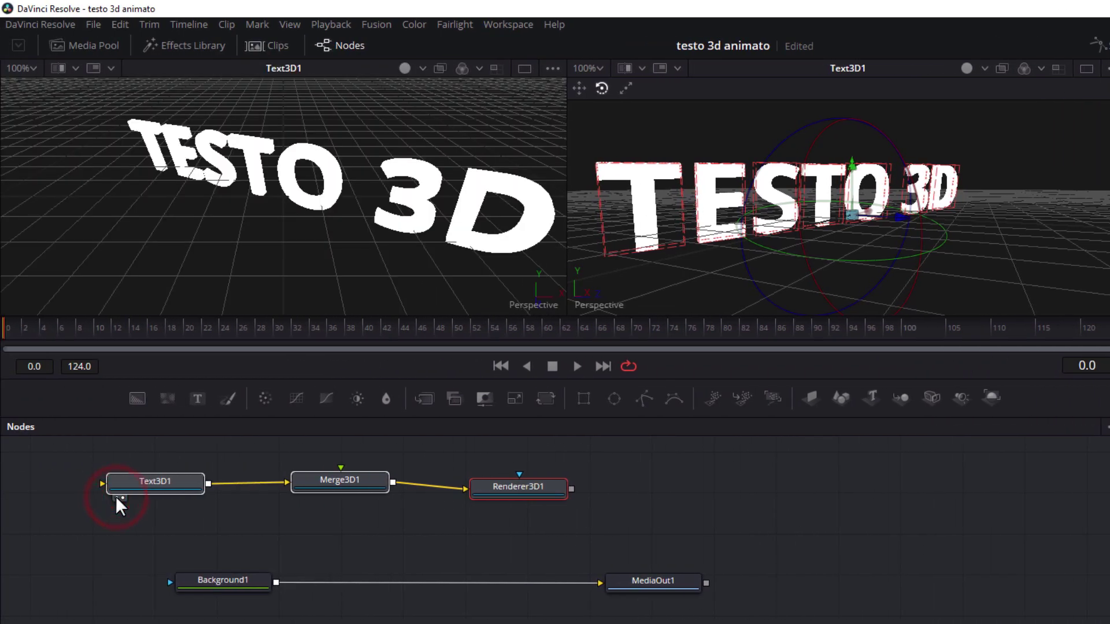
{"action": "key", "text": "2"}
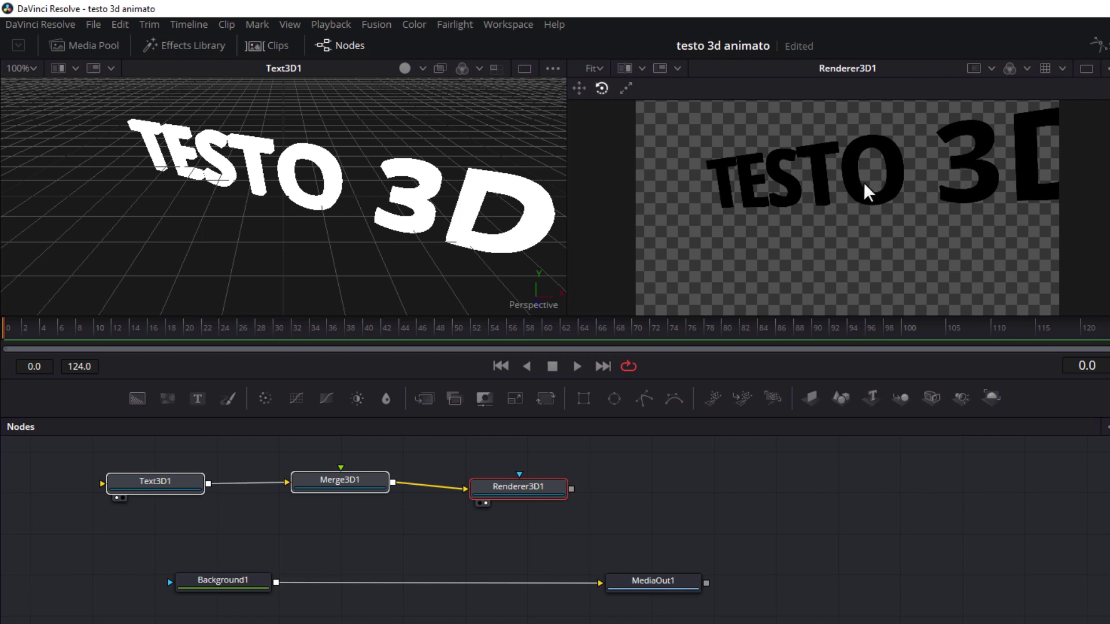
{"action": "left_click_drag", "start_coordinate": [532, 497], "coordinate": [535, 536]}
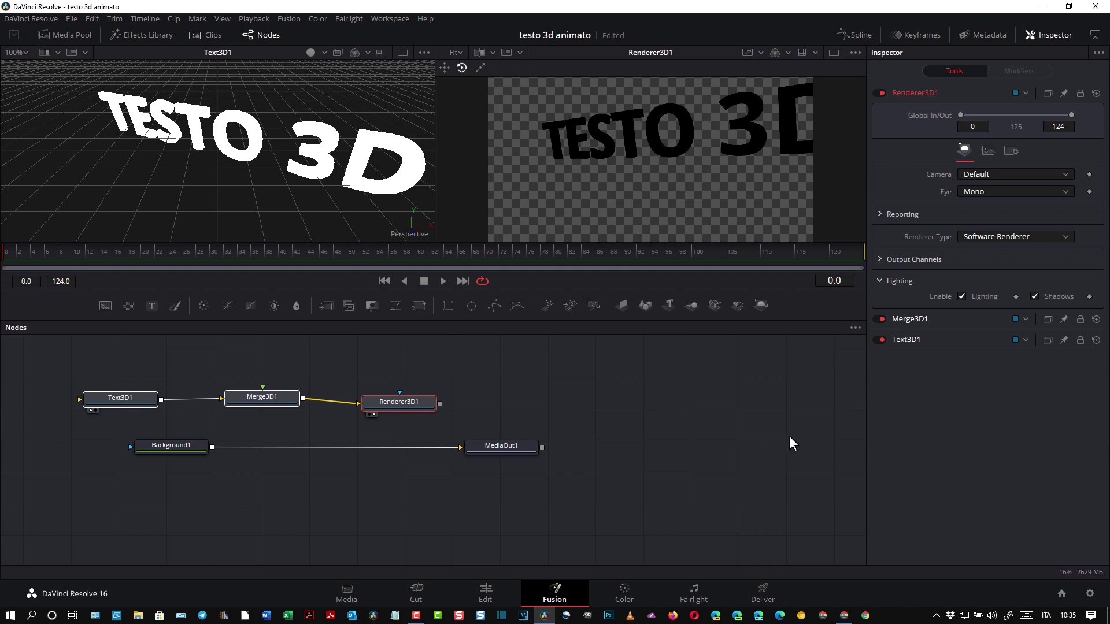
Add a Directional Light node through the tool search using 'LIGHT'
{"action": "key", "text": "shift+space"}
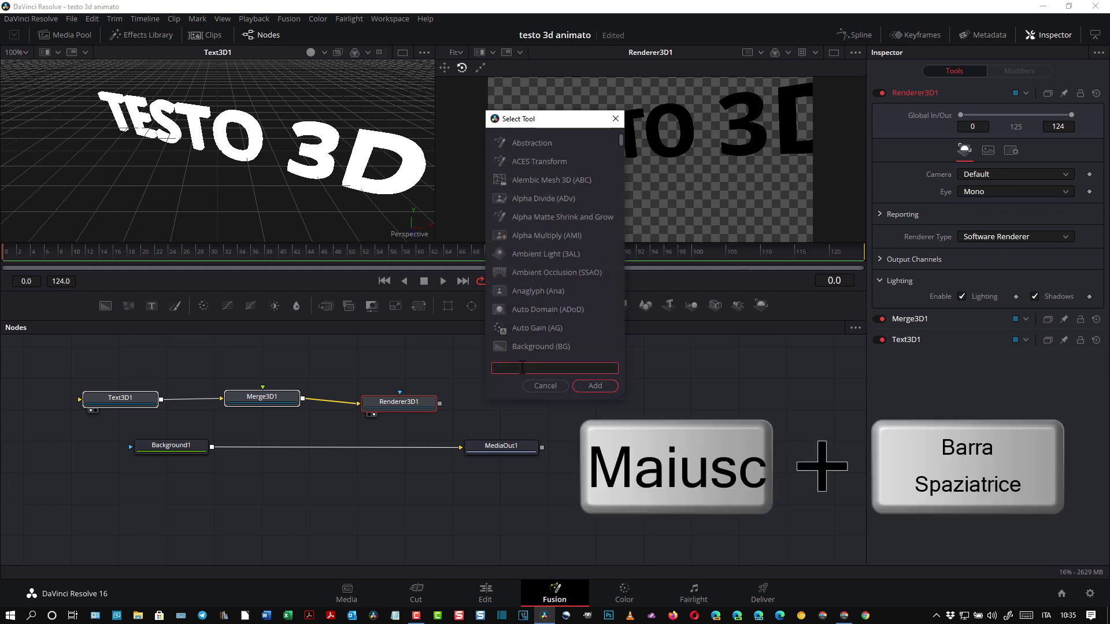
{"action": "type", "text": "LIGHT"}
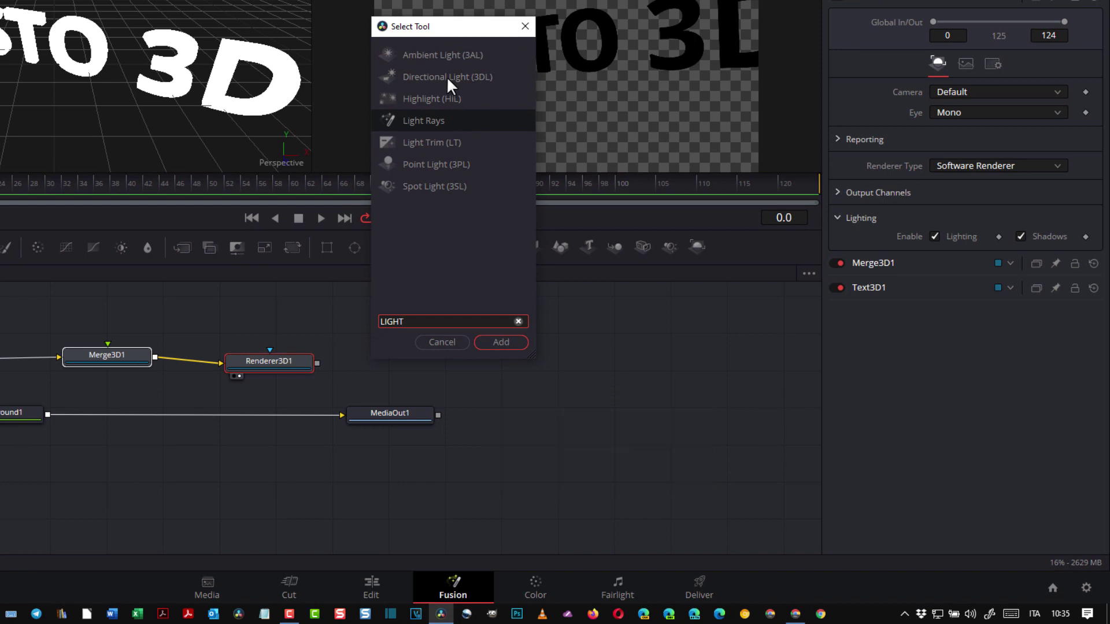
{"action": "left_click", "coordinate": [446, 77]}
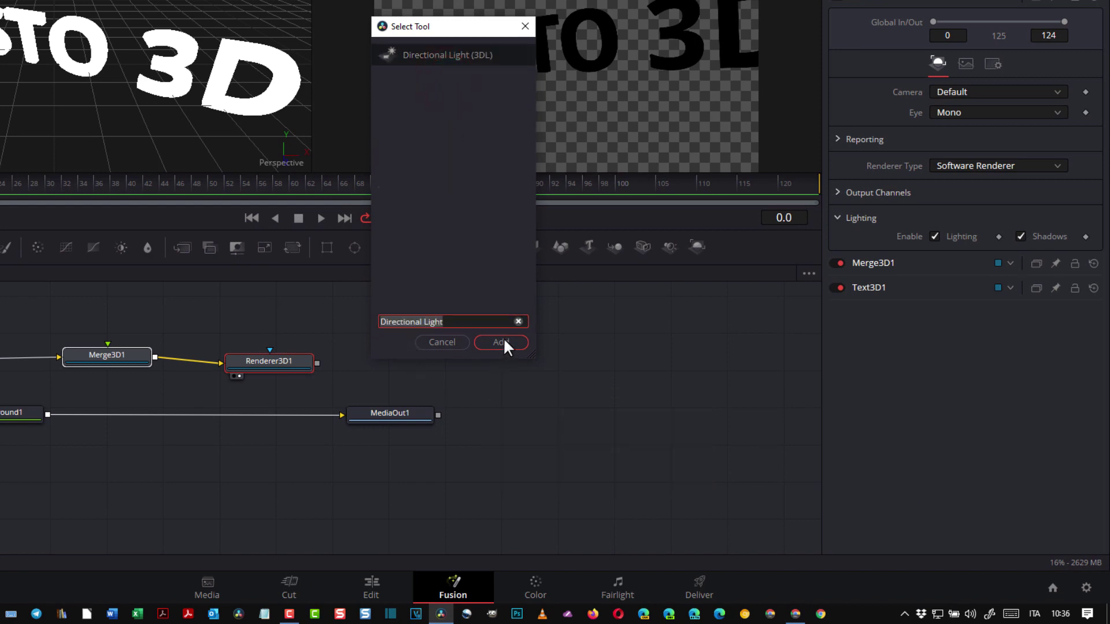
{"action": "left_click", "coordinate": [597, 383]}
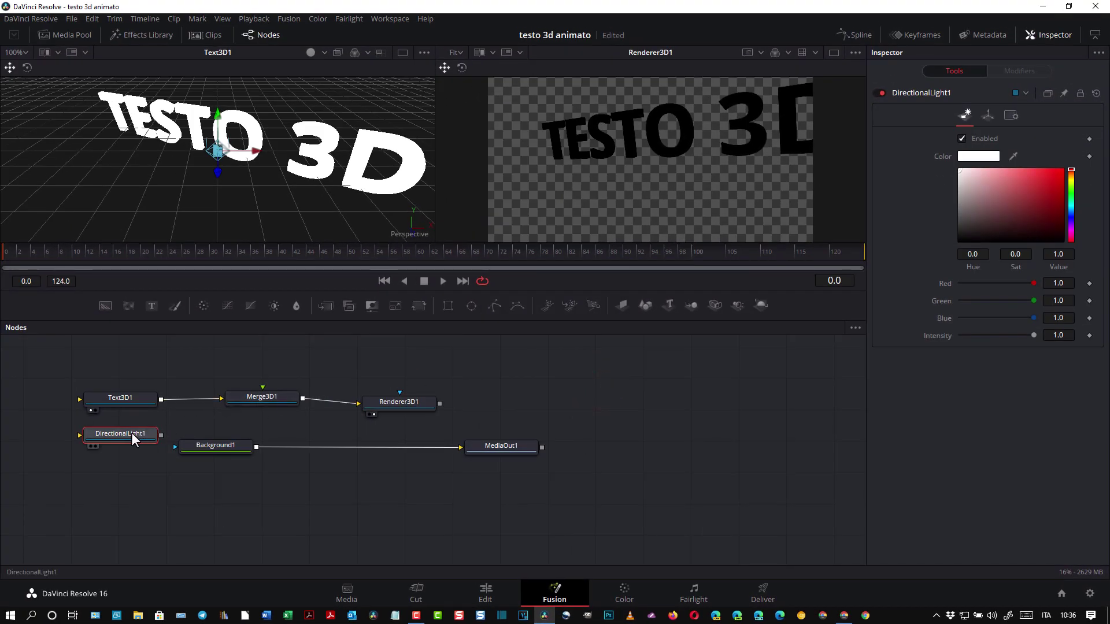
Place DirectionalLight1 above Merge3D1 and connect its output into Merge3D1
{"action": "mouse_move", "coordinate": [131, 432]}
{"action": "left_mouse_down"}
{"action": "mouse_move", "coordinate": [269, 373]}
{"action": "mouse_move", "coordinate": [421, 359]}
{"action": "left_mouse_up"}
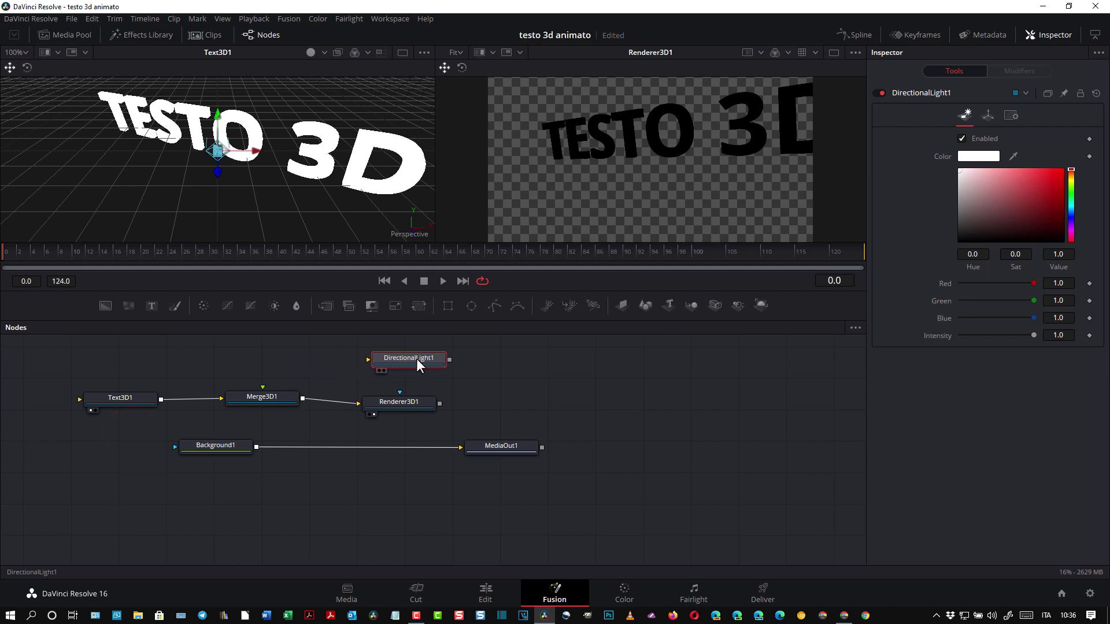
{"action": "left_click", "coordinate": [262, 396]}
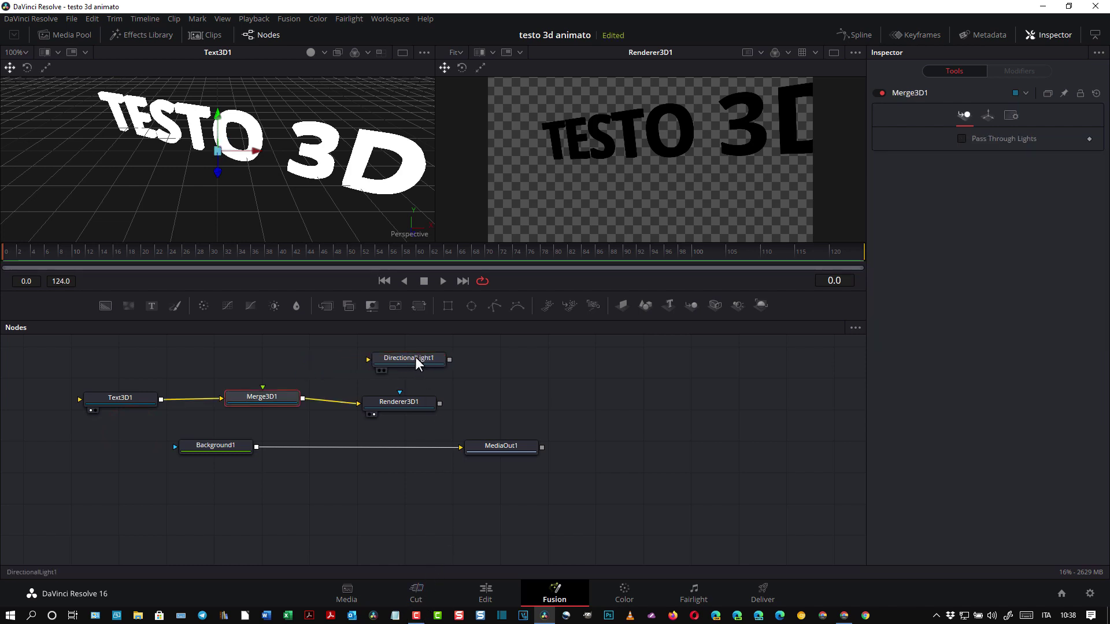
{"action": "left_click_drag", "start_coordinate": [412, 357], "coordinate": [258, 350]}
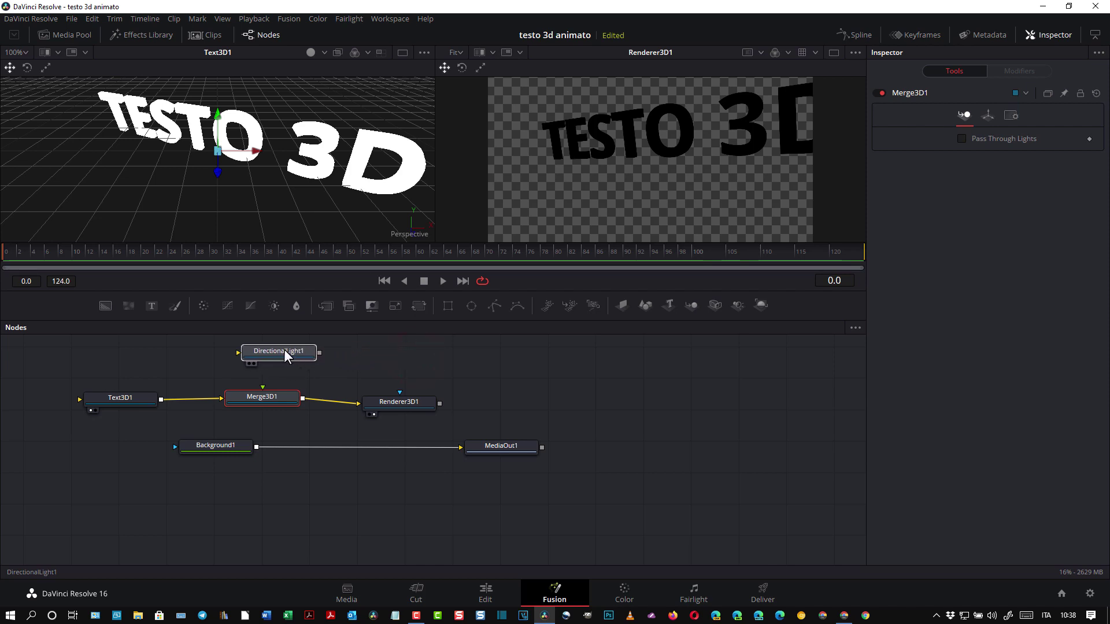
{"action": "left_click", "coordinate": [257, 349]}
{"action": "left_click_drag", "start_coordinate": [292, 363], "coordinate": [263, 399]}
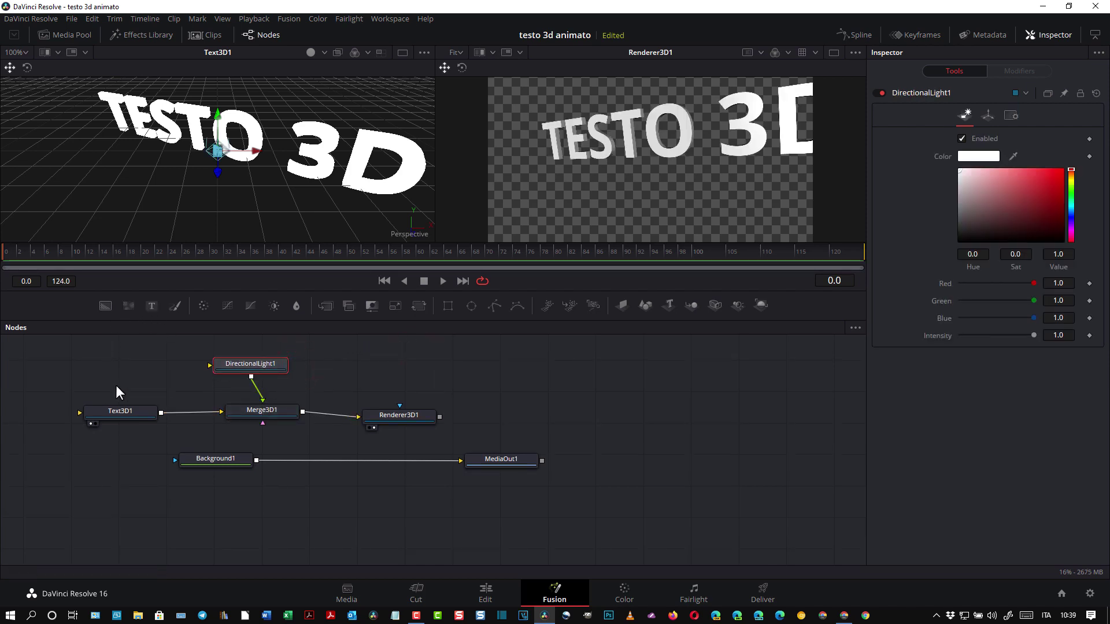
Shift the TESTO 3D text slightly to the right with the Move gizmo
{"action": "left_click", "coordinate": [122, 414]}
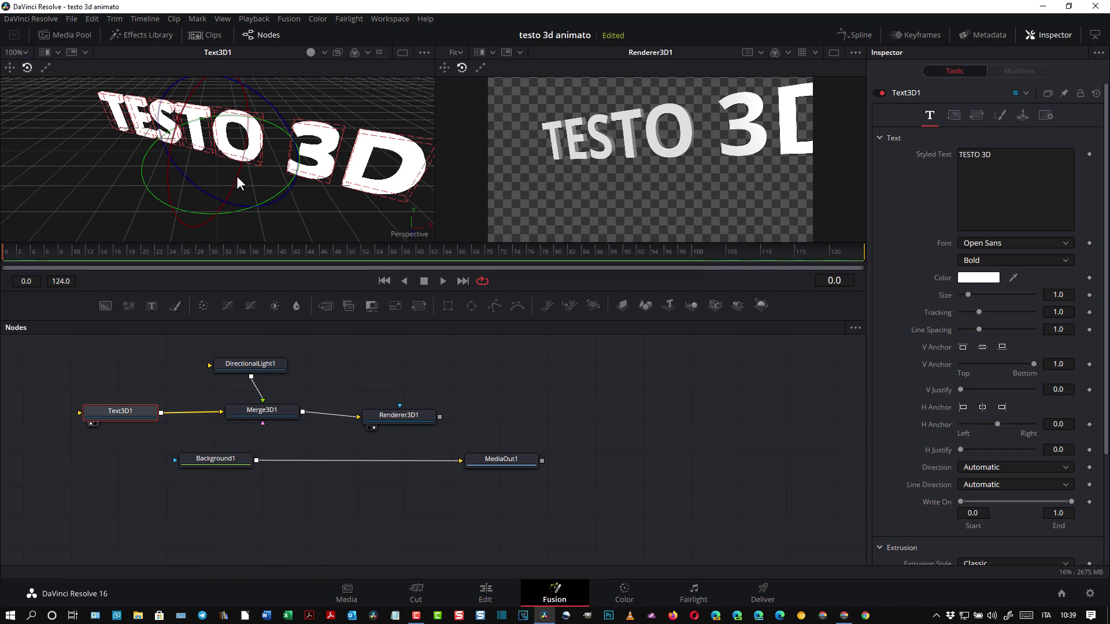
{"action": "left_click", "coordinate": [9, 68]}
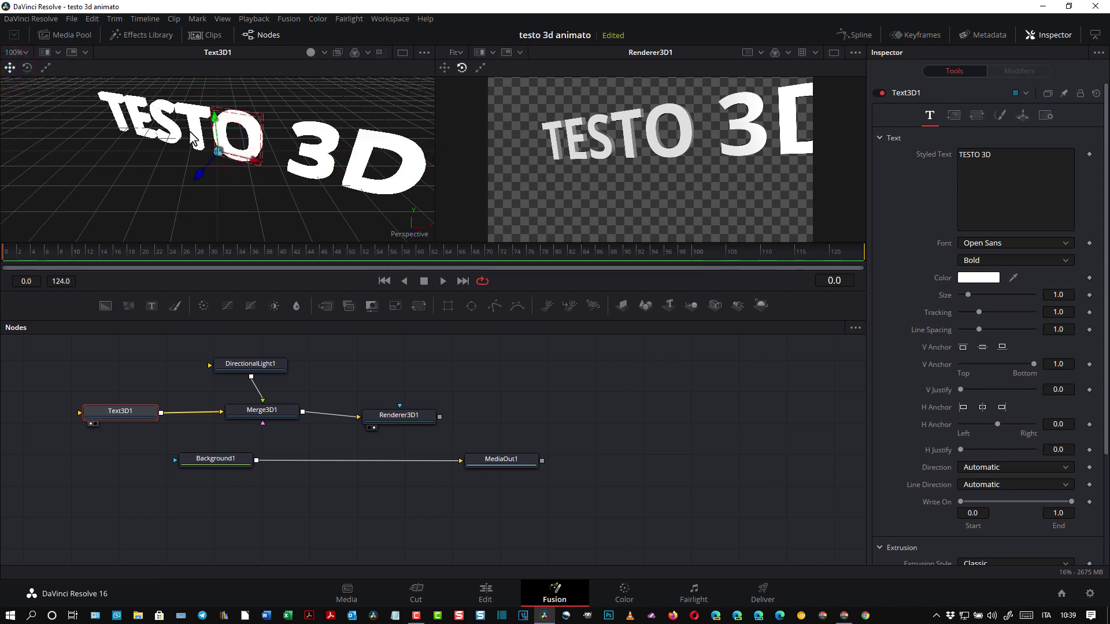
{"action": "left_click_drag", "start_coordinate": [201, 170], "coordinate": [181, 179]}
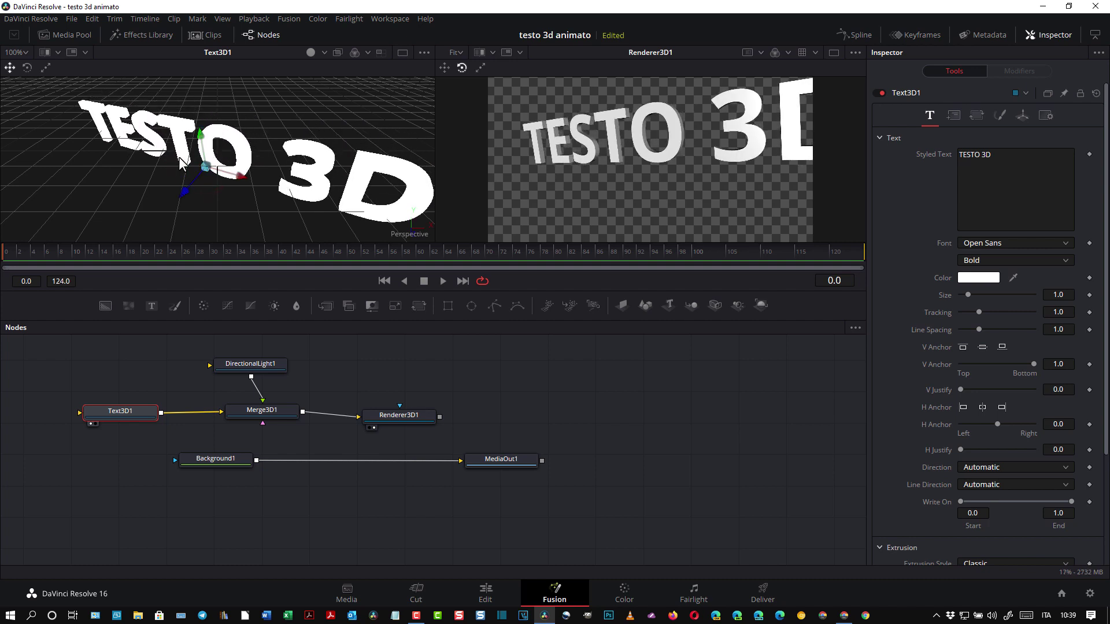
Tilt the text so it rises to the right, undoing the extra rotation
{"action": "left_click", "coordinate": [27, 68]}
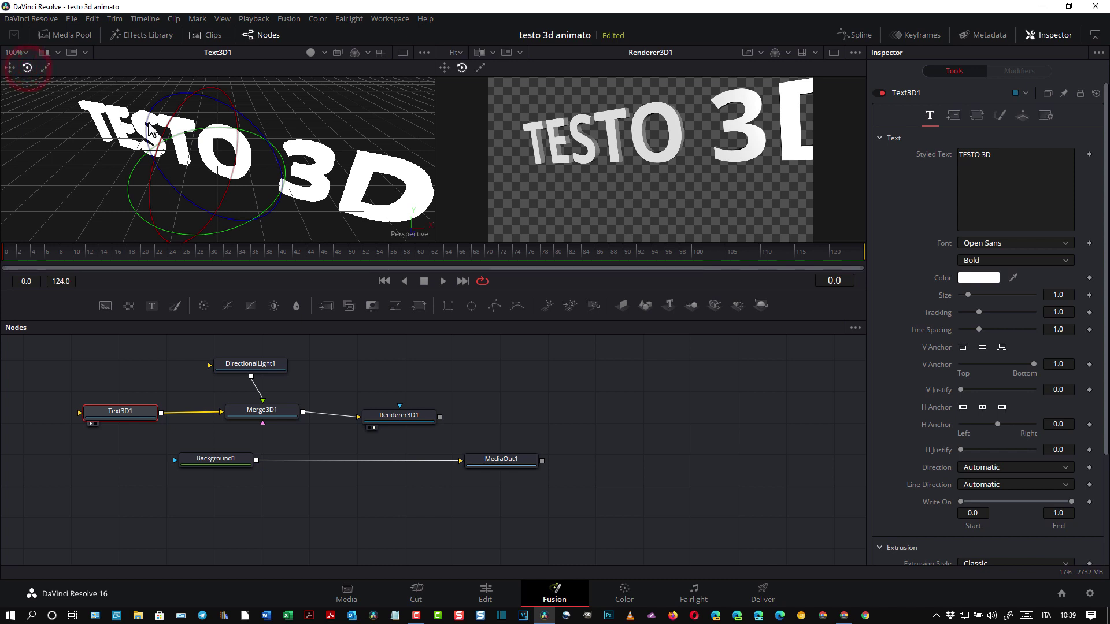
{"action": "mouse_move", "coordinate": [151, 109]}
{"action": "left_mouse_down"}
{"action": "mouse_move", "coordinate": [153, 201]}
{"action": "mouse_move", "coordinate": [174, 214]}
{"action": "left_mouse_up"}
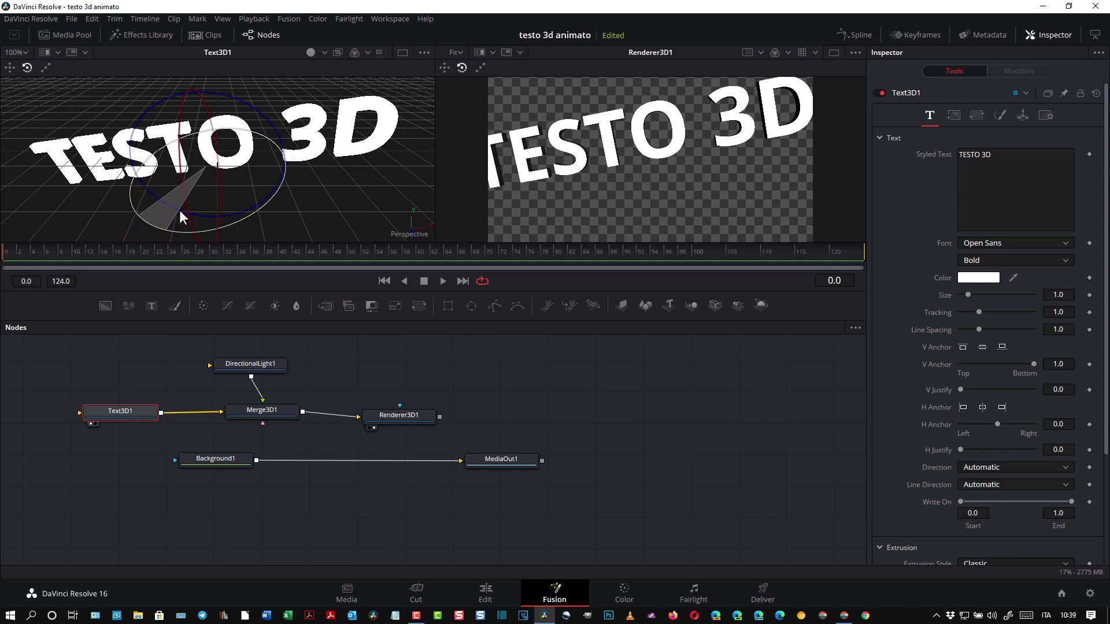
{"action": "left_click_drag", "start_coordinate": [175, 213], "coordinate": [182, 207]}
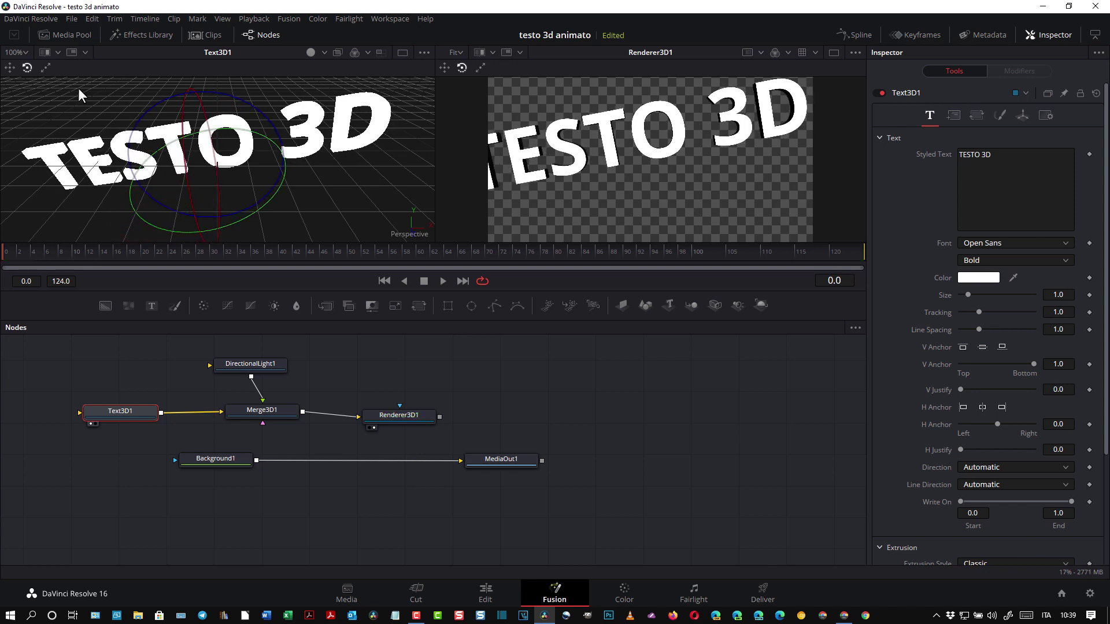
{"action": "left_click", "coordinate": [46, 67]}
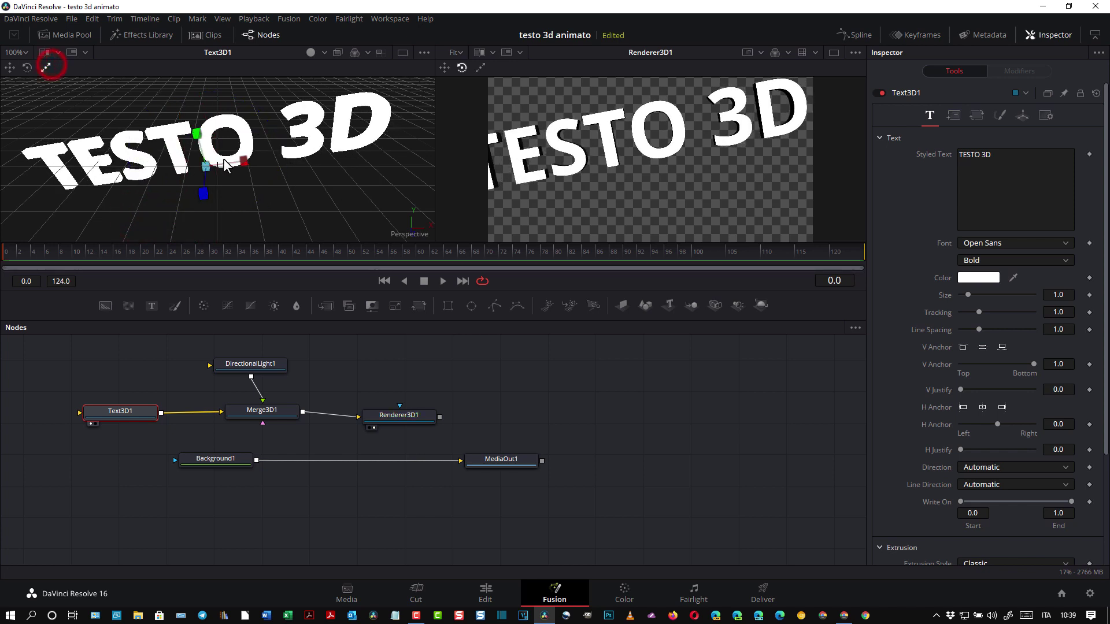
{"action": "left_click", "coordinate": [10, 67]}
{"action": "key", "text": "ctrl+z"}
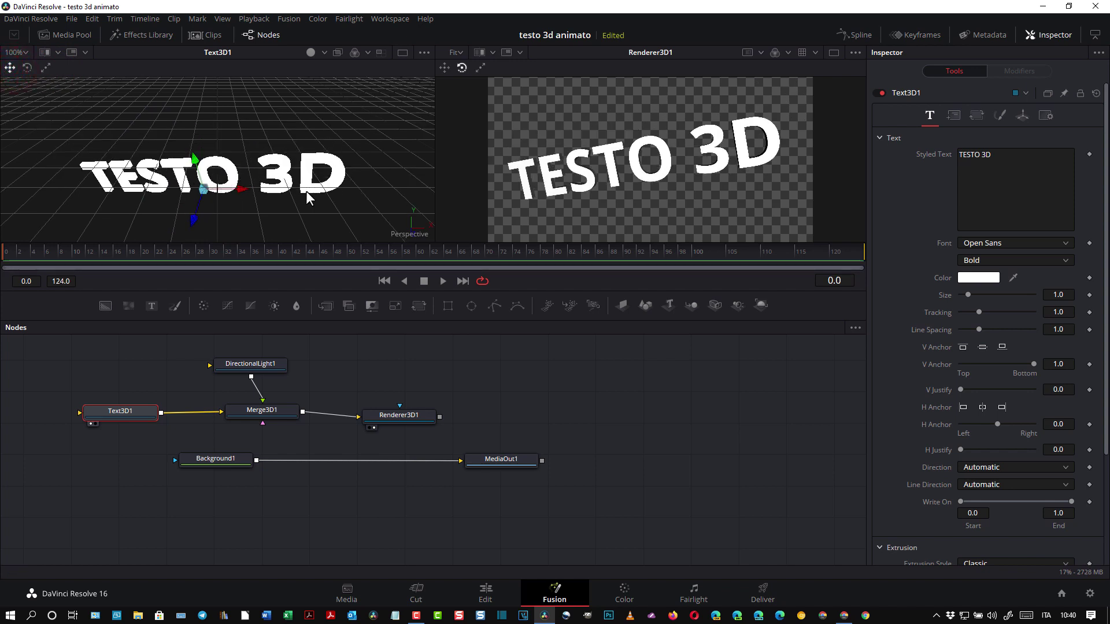
Move DirectionalLight1 up and to the right of the text
{"action": "left_click", "coordinate": [263, 366]}
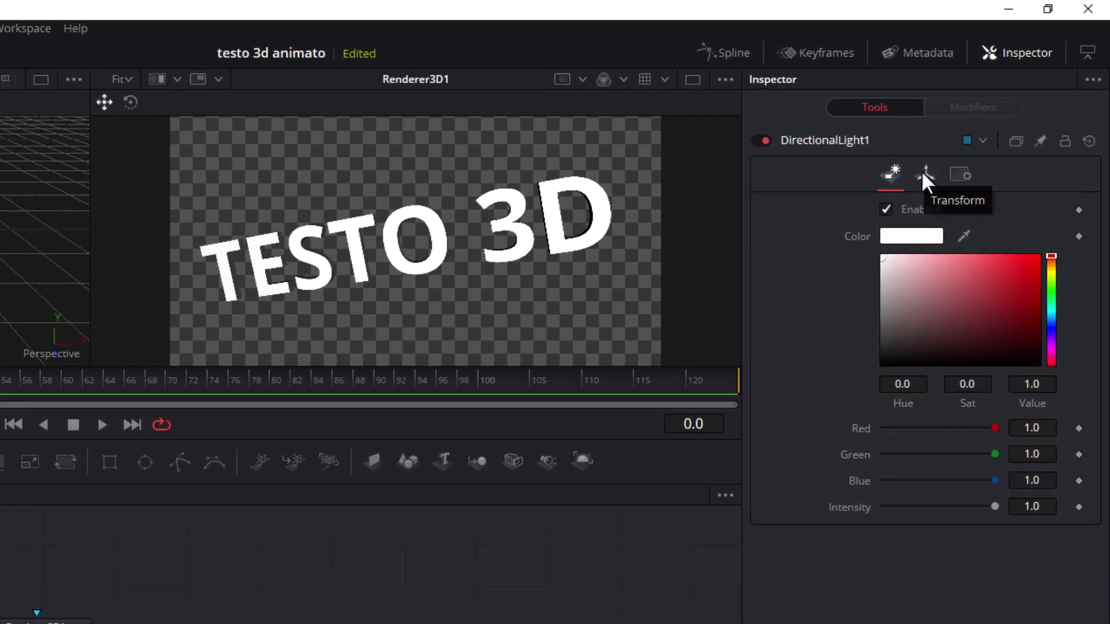
{"action": "left_click", "coordinate": [921, 169]}
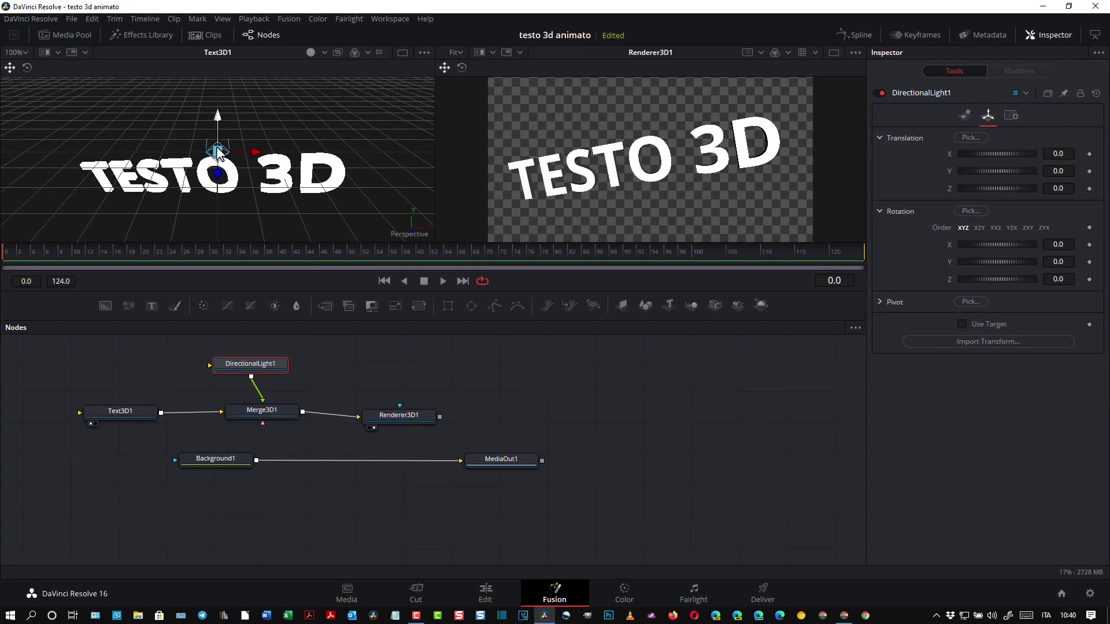
{"action": "left_click_drag", "start_coordinate": [218, 152], "coordinate": [337, 118]}
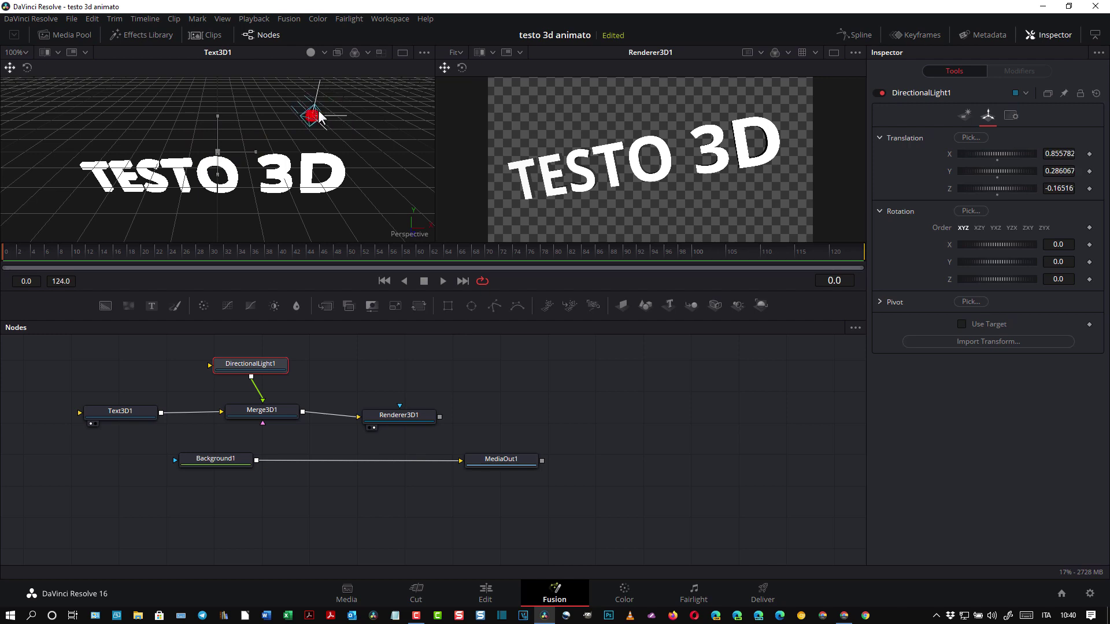
{"action": "left_click_drag", "start_coordinate": [337, 119], "coordinate": [368, 120]}
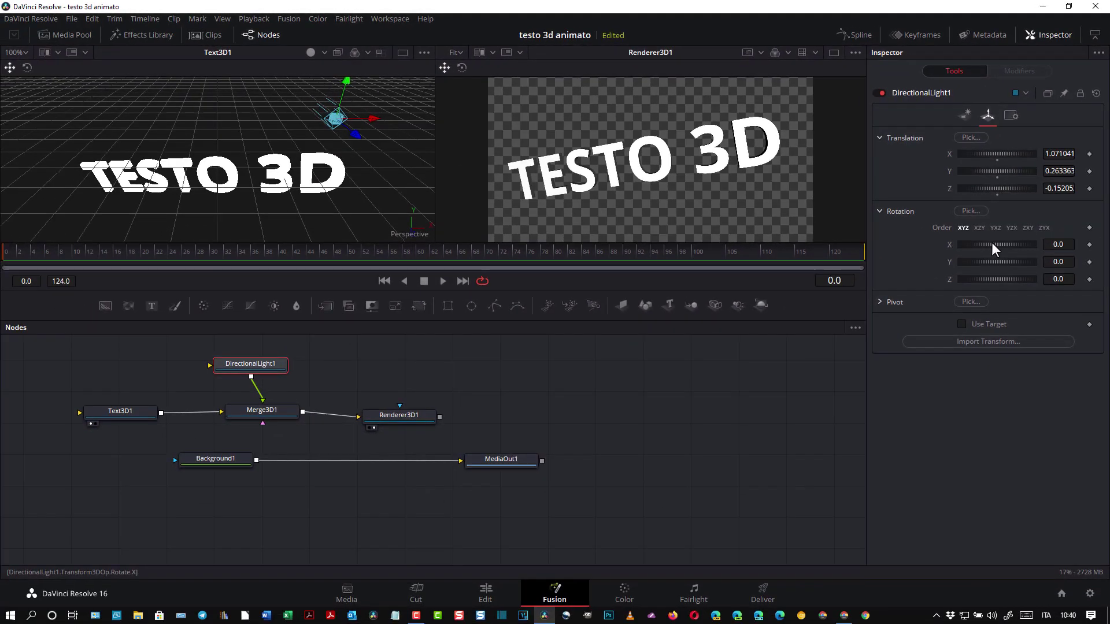
Angle the light toward the text, to about X -14.49, Y 1.22, Z -0.31
{"action": "left_click_drag", "start_coordinate": [995, 243], "coordinate": [986, 244]}
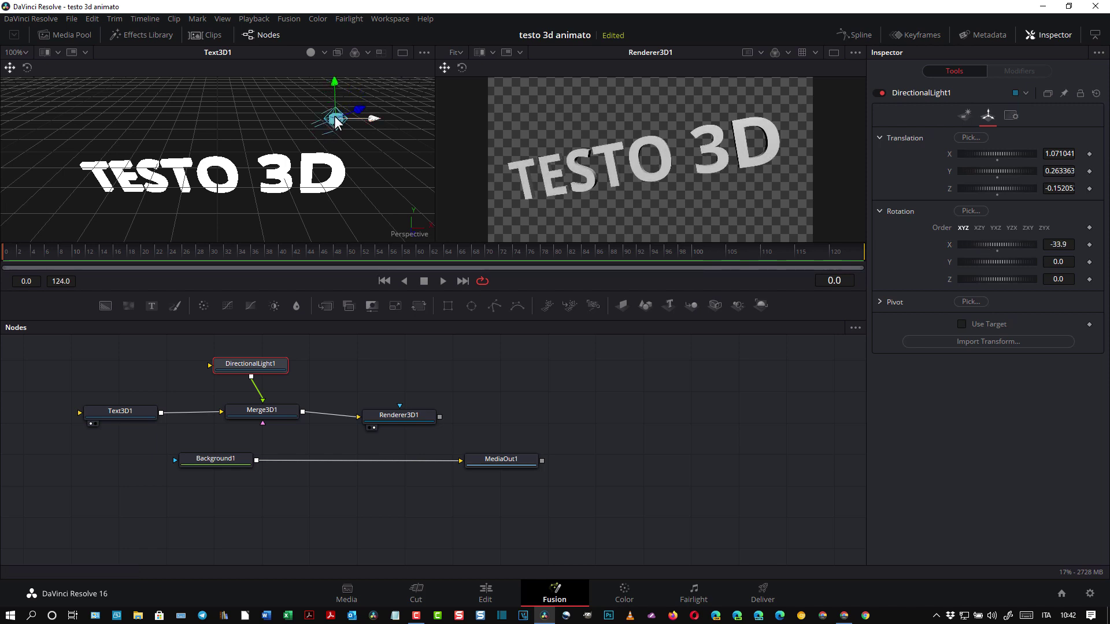
{"action": "left_click", "coordinate": [26, 68]}
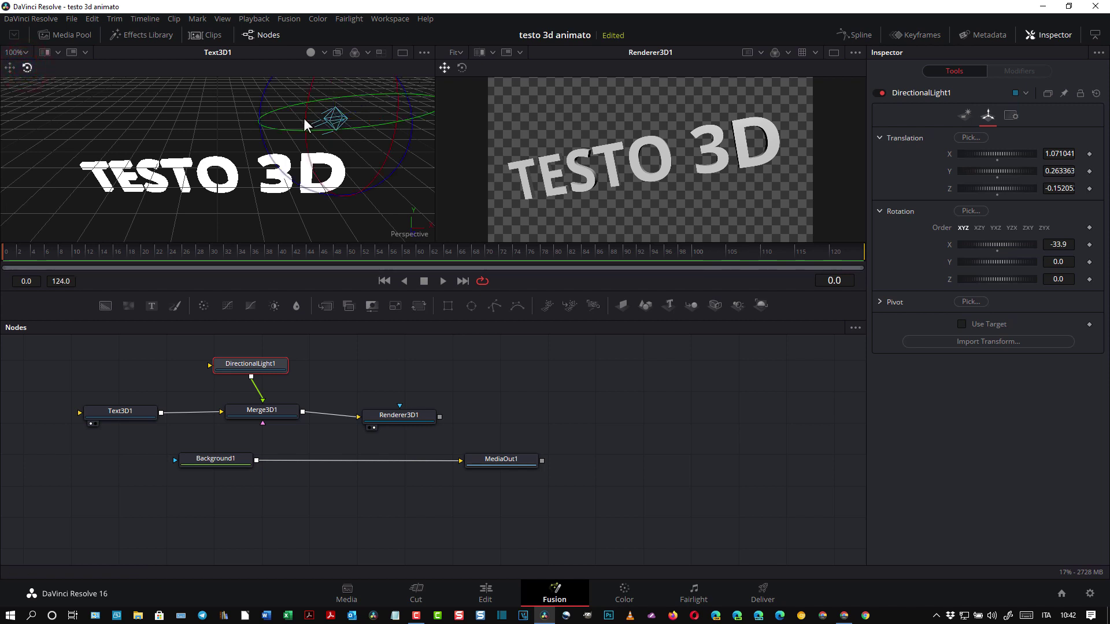
{"action": "mouse_move", "coordinate": [304, 121]}
{"action": "left_mouse_down"}
{"action": "mouse_move", "coordinate": [299, 136]}
{"action": "mouse_move", "coordinate": [294, 98]}
{"action": "mouse_move", "coordinate": [285, 116]}
{"action": "mouse_move", "coordinate": [300, 128]}
{"action": "left_mouse_up"}
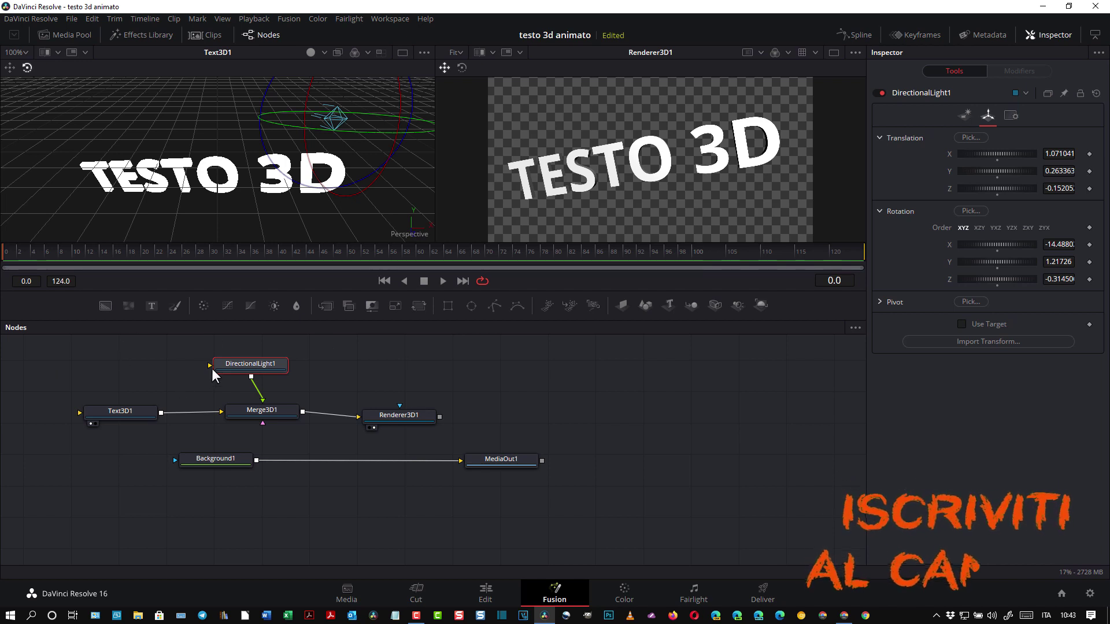
{"action": "left_click", "coordinate": [50, 352]}
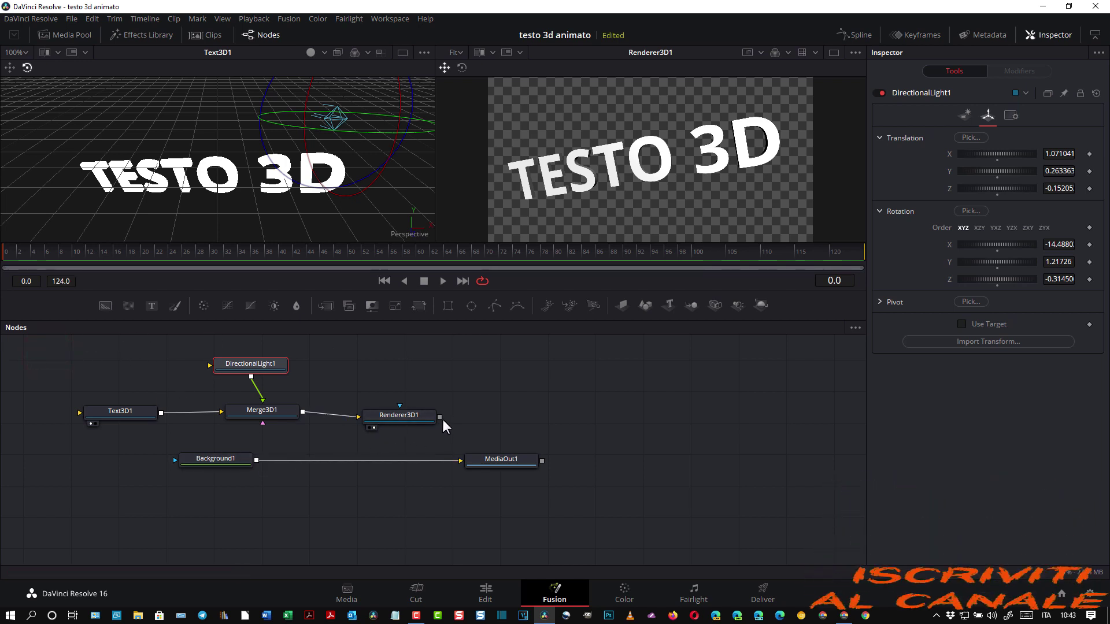
{"action": "left_click_drag", "start_coordinate": [440, 418], "coordinate": [314, 438]}
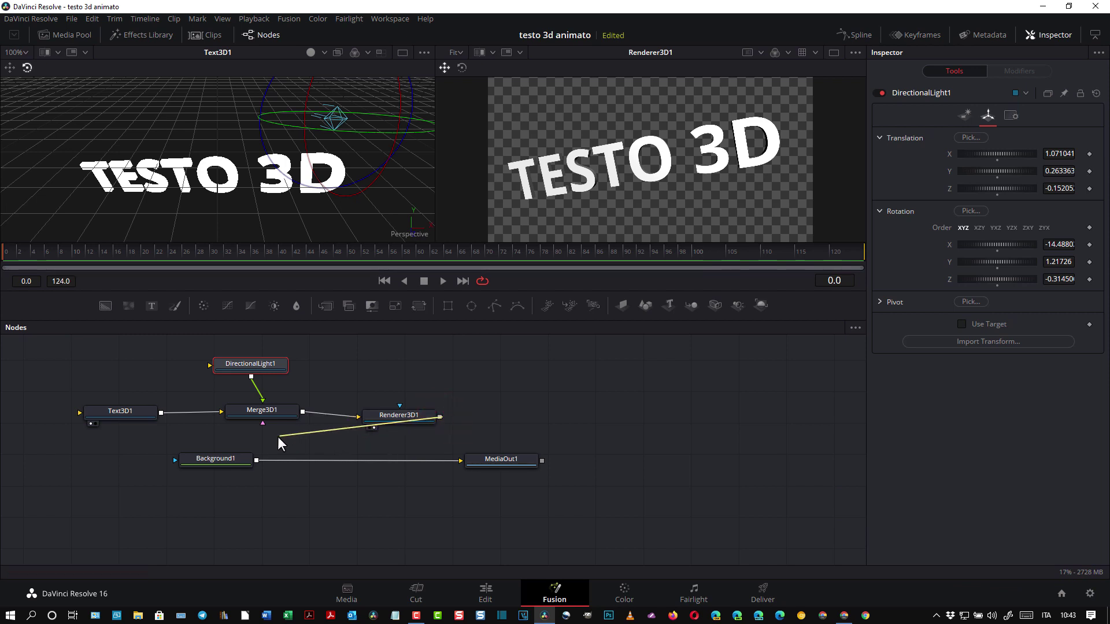
{"action": "left_click_drag", "start_coordinate": [288, 437], "coordinate": [256, 462]}
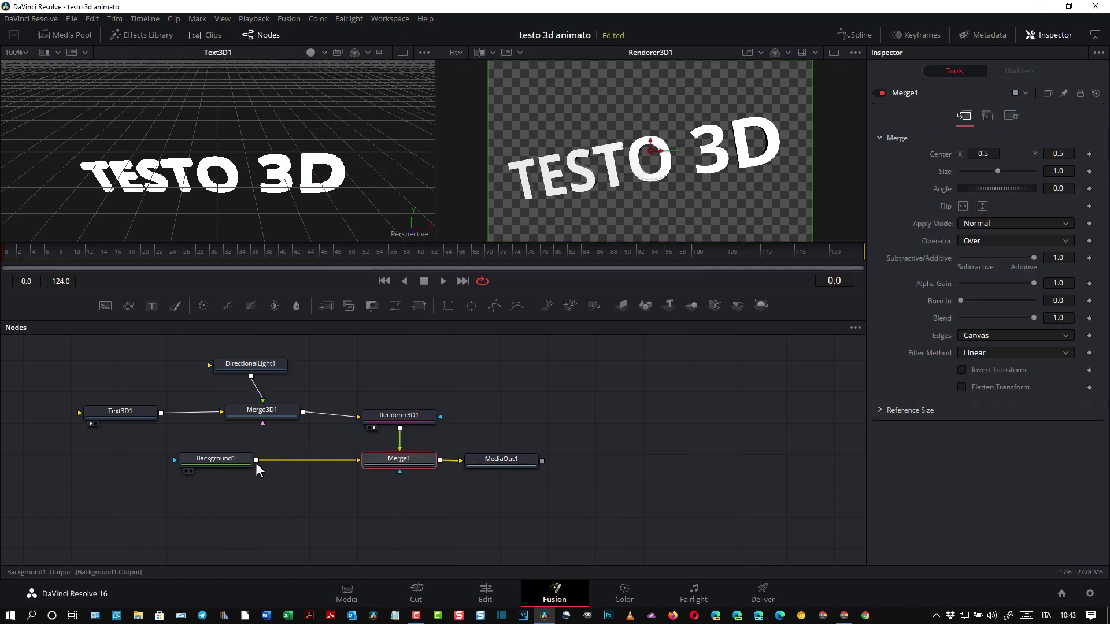
{"action": "left_click_drag", "start_coordinate": [405, 469], "coordinate": [399, 464]}
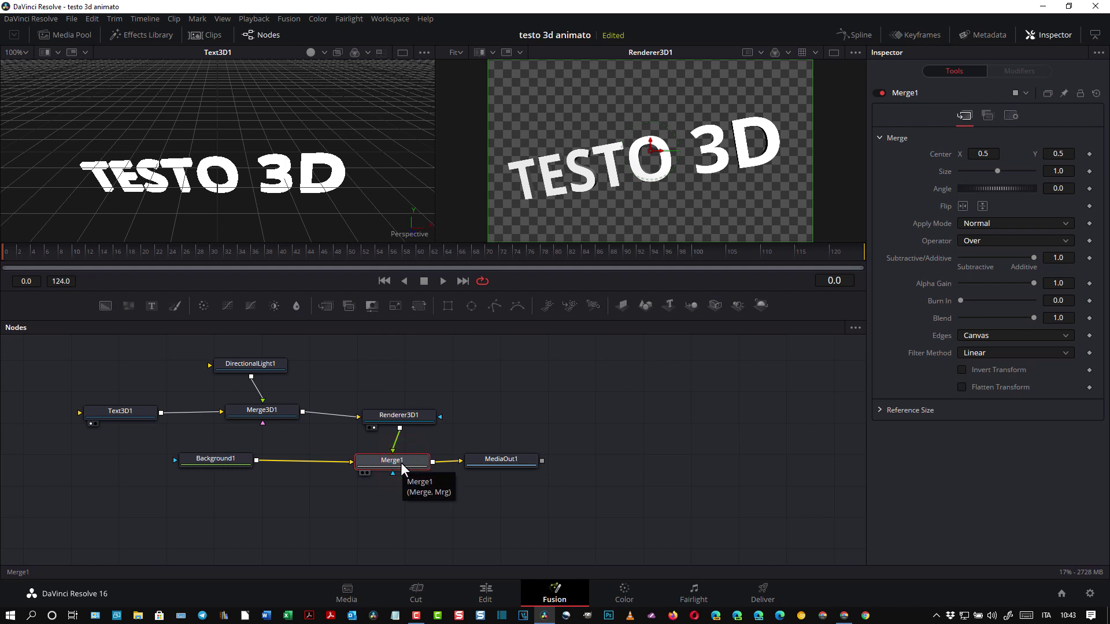
{"action": "left_click", "coordinate": [443, 281]}
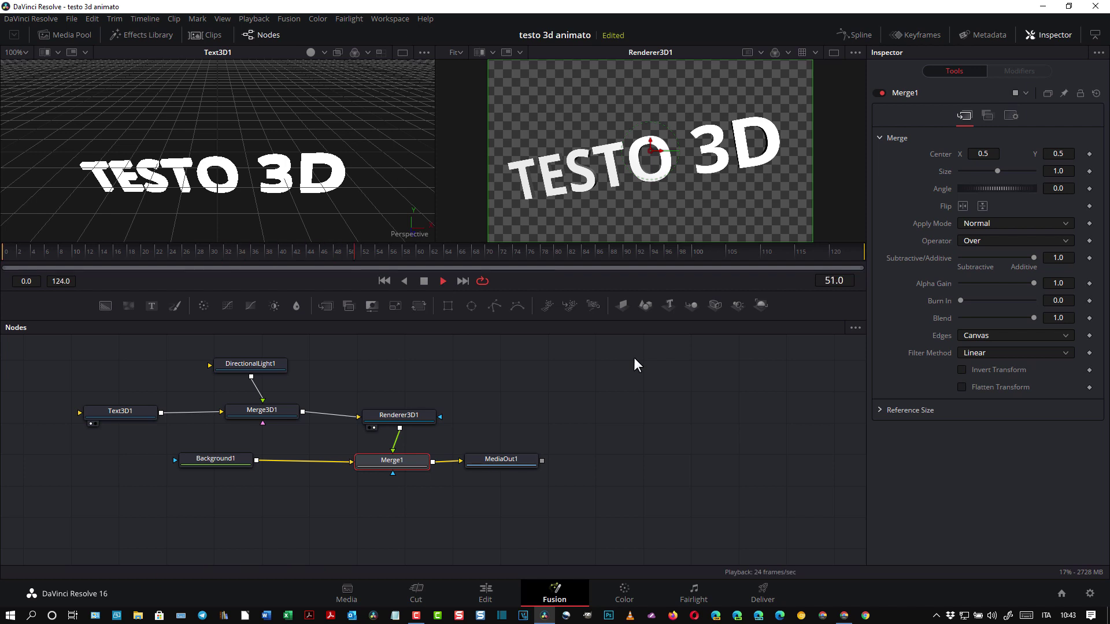
{"action": "left_click", "coordinate": [424, 281]}
{"action": "left_click_drag", "start_coordinate": [594, 255], "coordinate": [3, 252]}
Key the Text3D1 colour to red at frame 20 and blue at frame 46
{"action": "left_click", "coordinate": [117, 410]}
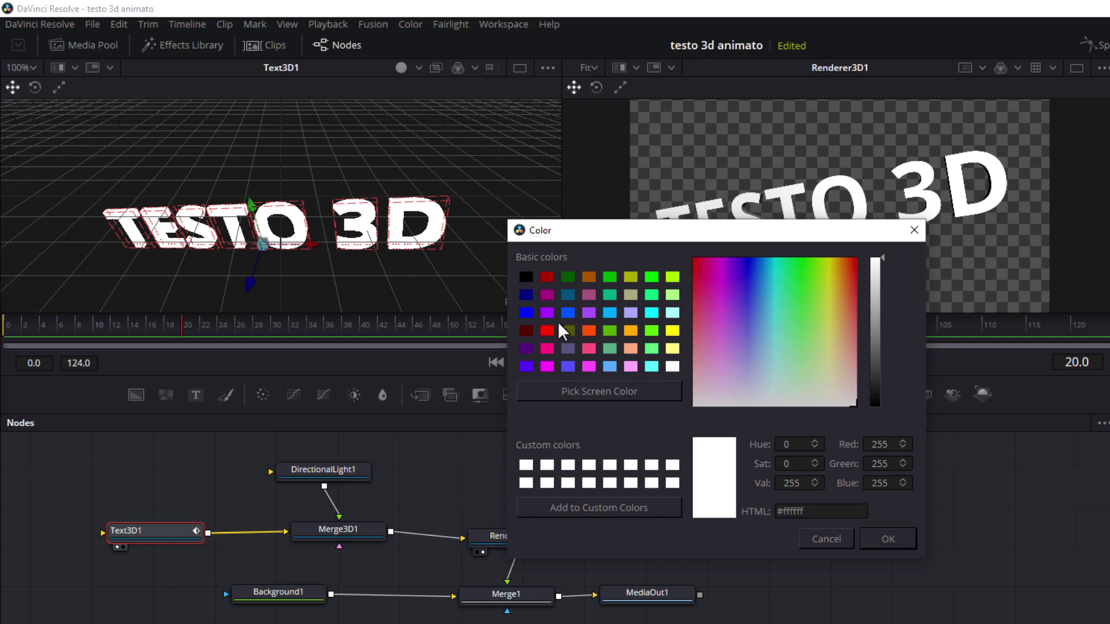
{"action": "left_click", "coordinate": [549, 330]}
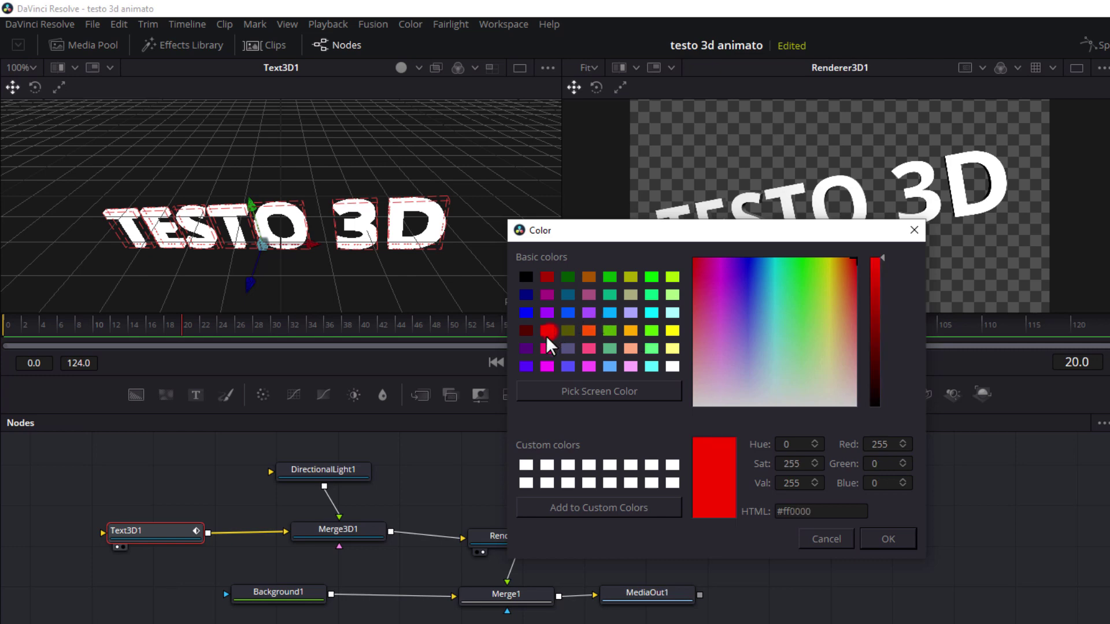
{"action": "left_click", "coordinate": [890, 539]}
{"action": "left_click_drag", "start_coordinate": [179, 327], "coordinate": [415, 342]}
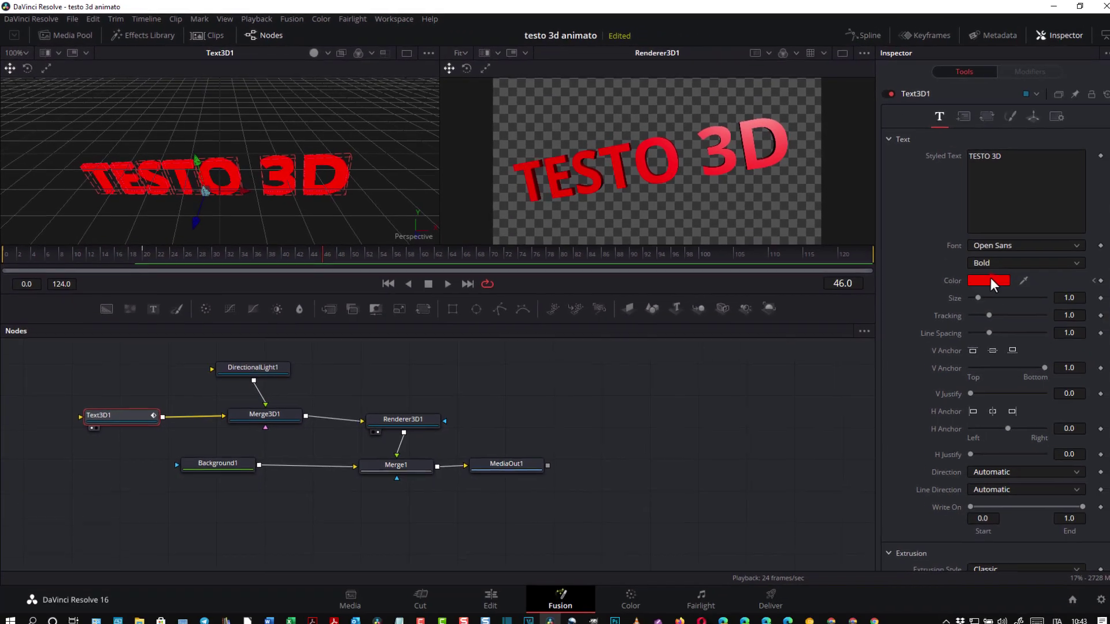
{"action": "left_click", "coordinate": [977, 277]}
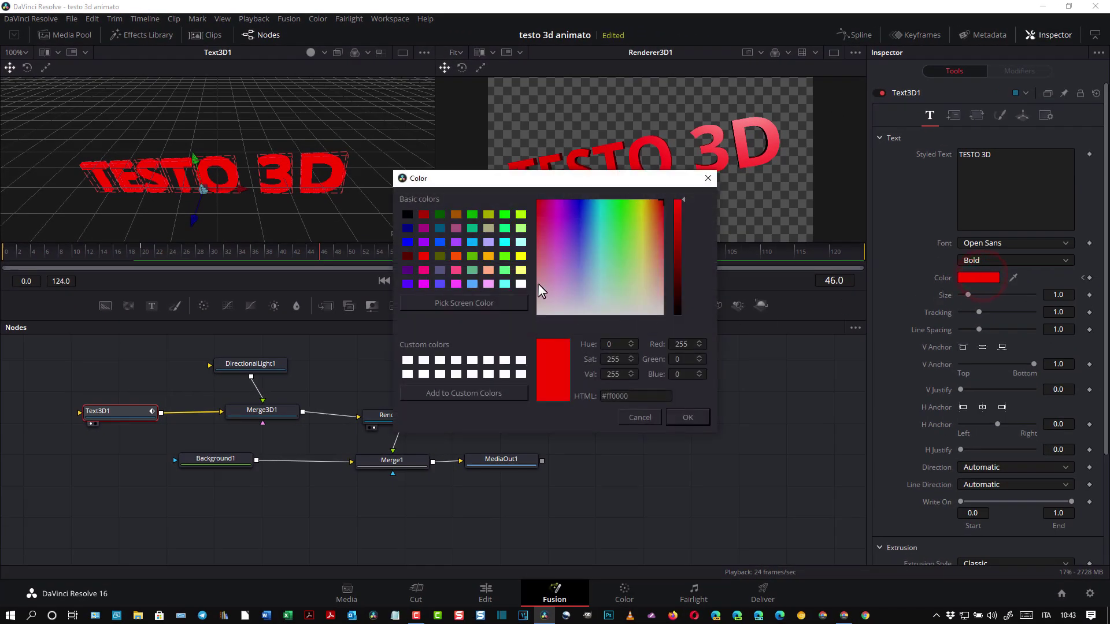
{"action": "left_click", "coordinate": [408, 242]}
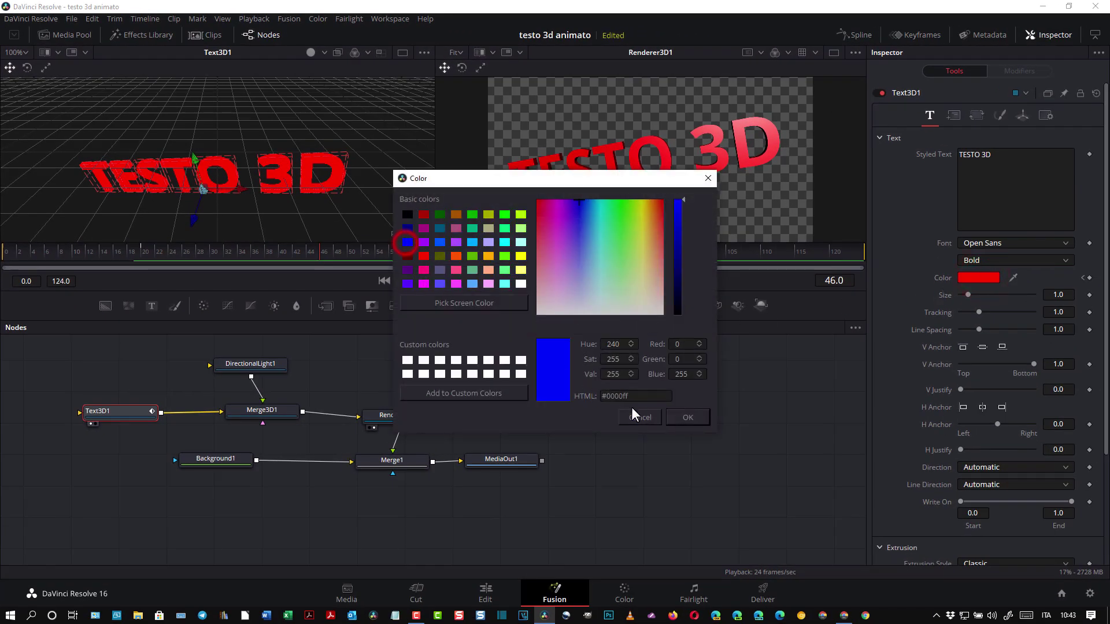
{"action": "left_click", "coordinate": [690, 418]}
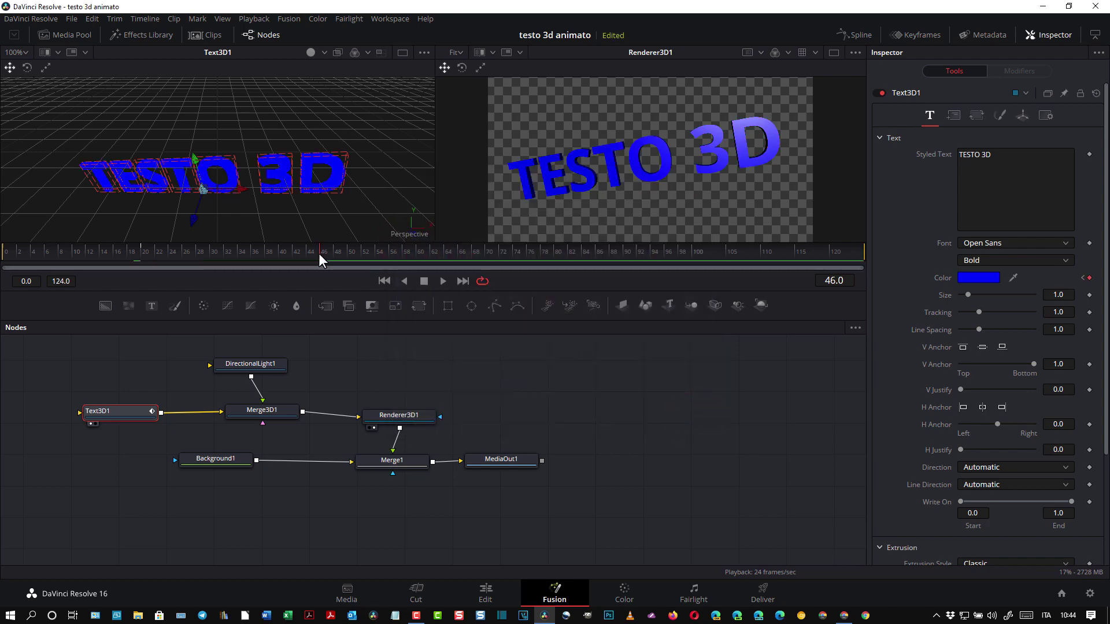
Key the text colour to green at frame 77 and pink at frame 99
{"action": "left_click", "coordinate": [320, 254]}
{"action": "left_click", "coordinate": [978, 276]}
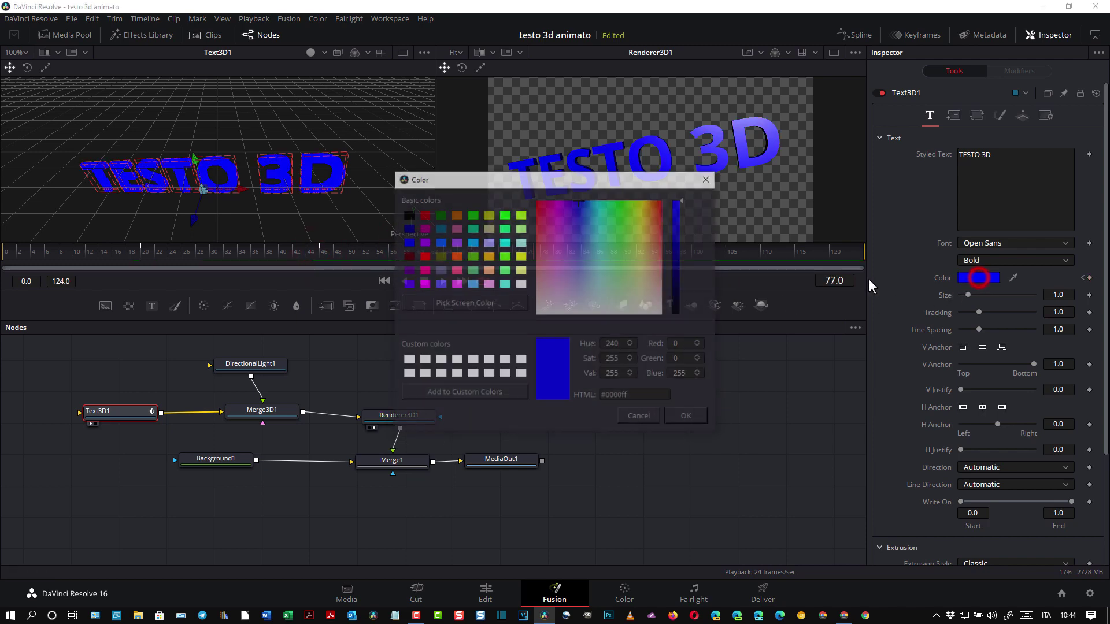
{"action": "left_click", "coordinate": [473, 214]}
{"action": "left_click", "coordinate": [688, 415]}
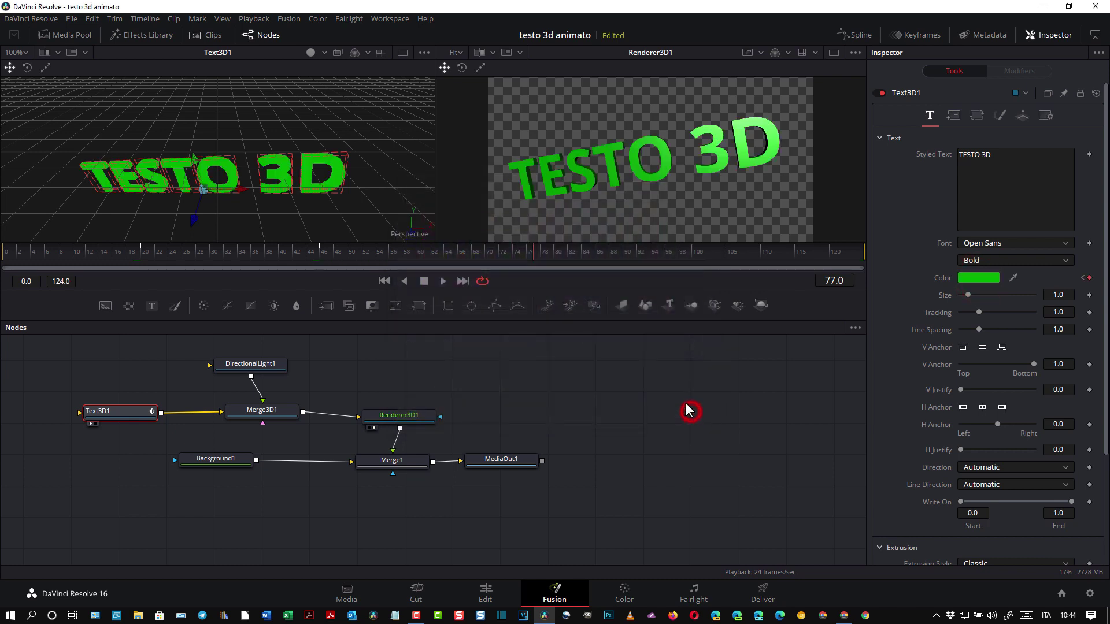
{"action": "left_click", "coordinate": [533, 258]}
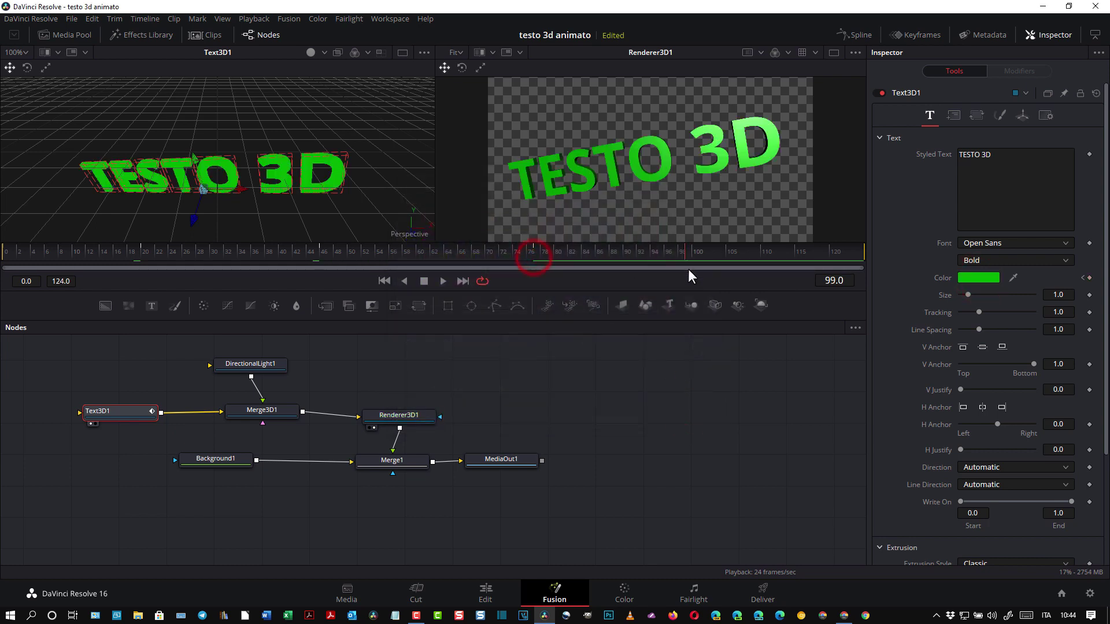
{"action": "left_click", "coordinate": [975, 275]}
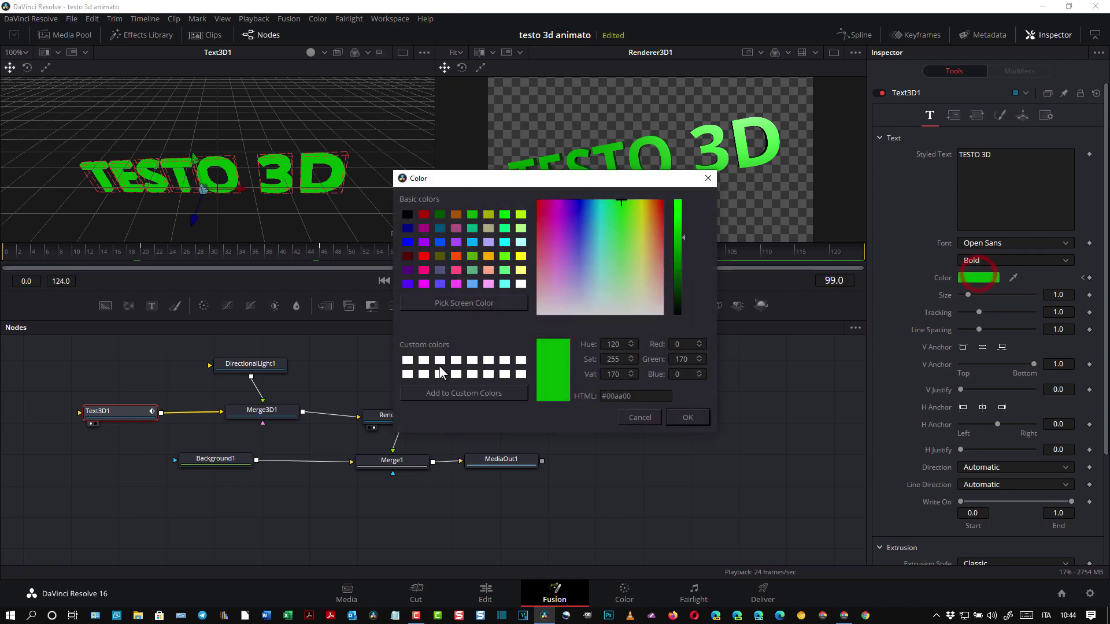
{"action": "left_click", "coordinate": [423, 271]}
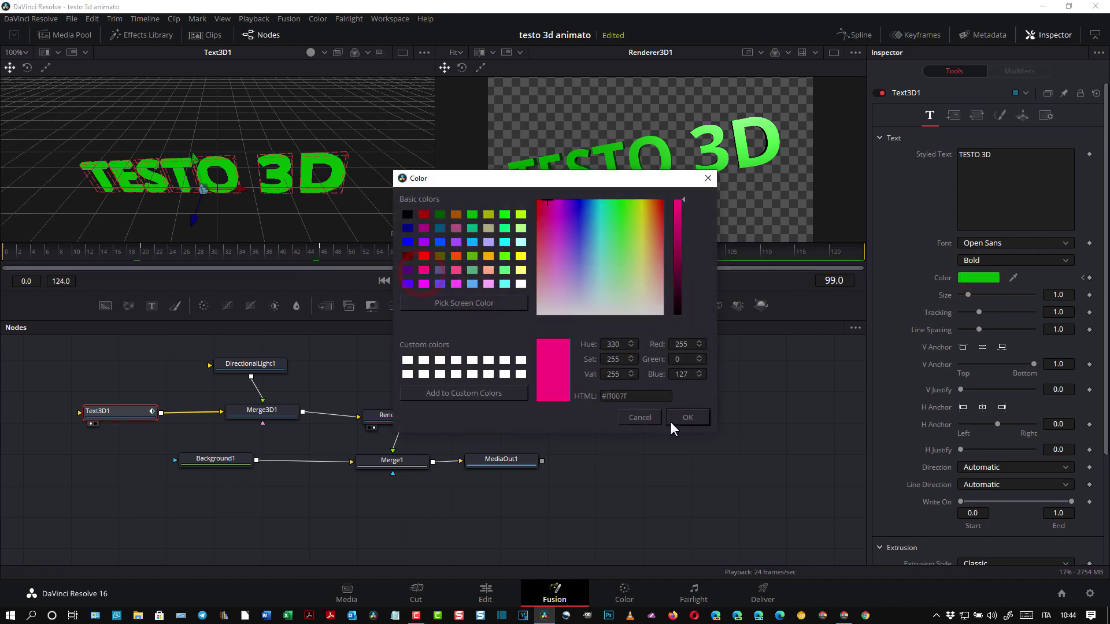
{"action": "left_click", "coordinate": [685, 416]}
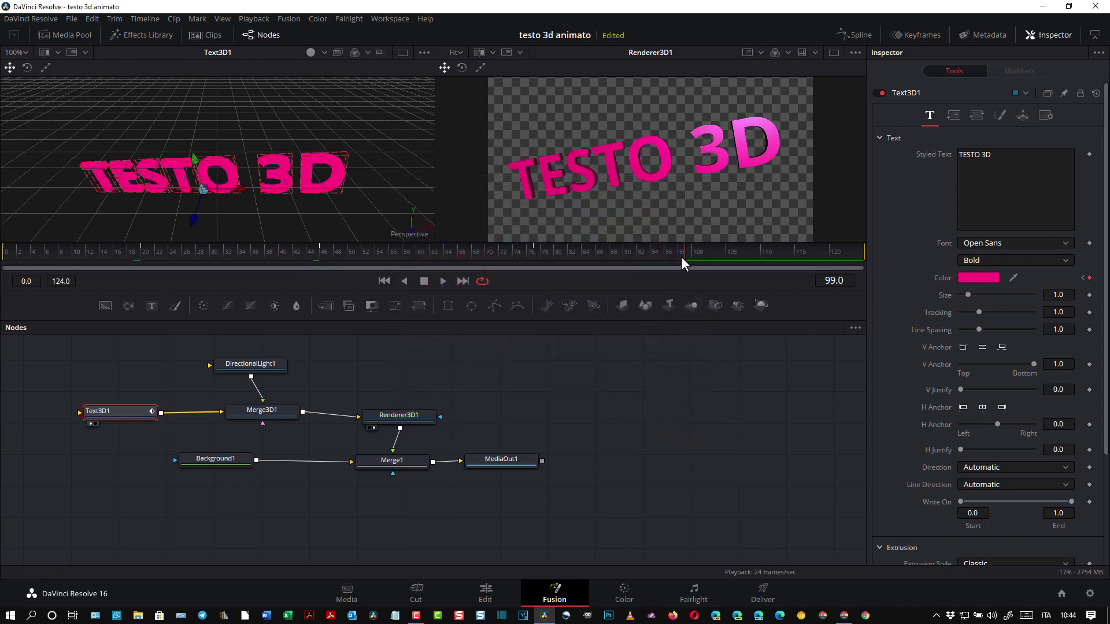
Key the text colour back to white at the last frame, 124
{"action": "left_click_drag", "start_coordinate": [681, 257], "coordinate": [865, 265]}
{"action": "left_click", "coordinate": [987, 277]}
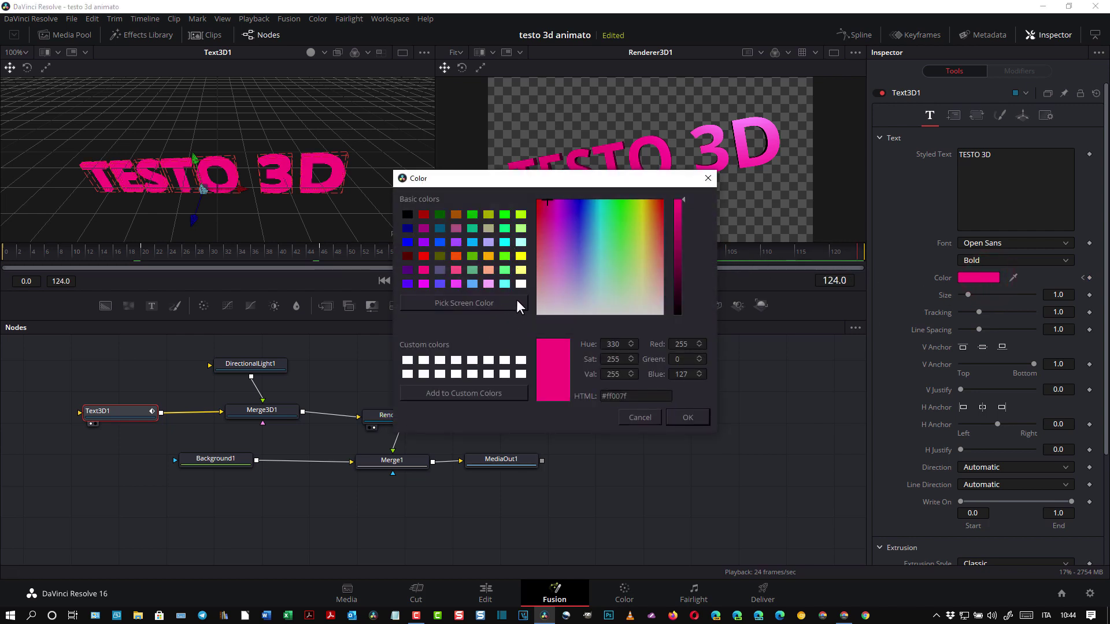
{"action": "left_click", "coordinate": [520, 283]}
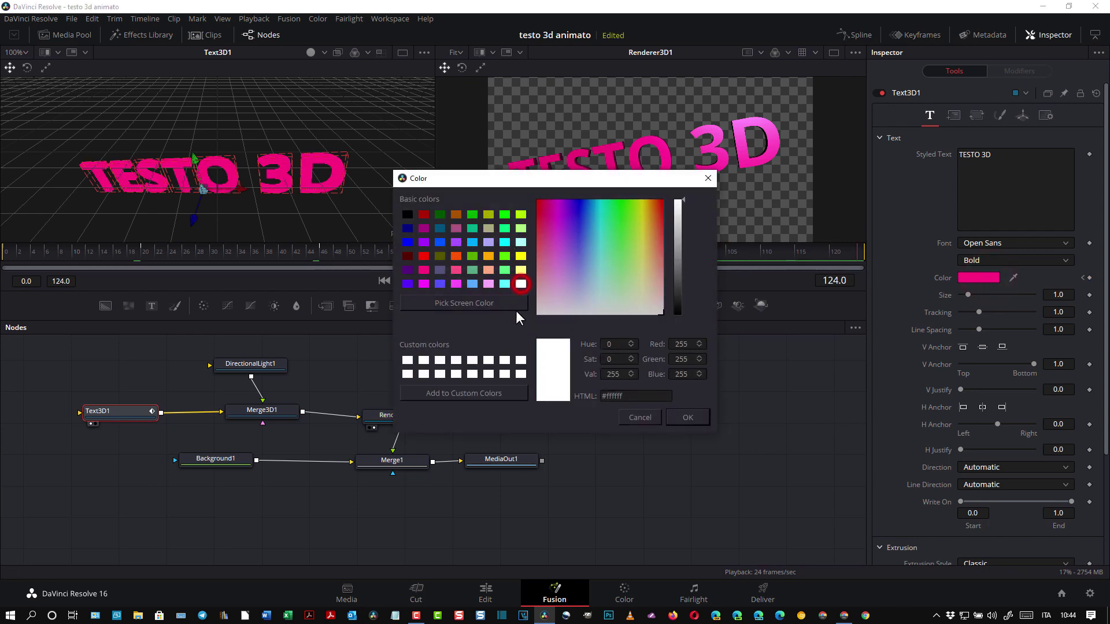
{"action": "left_click", "coordinate": [682, 417]}
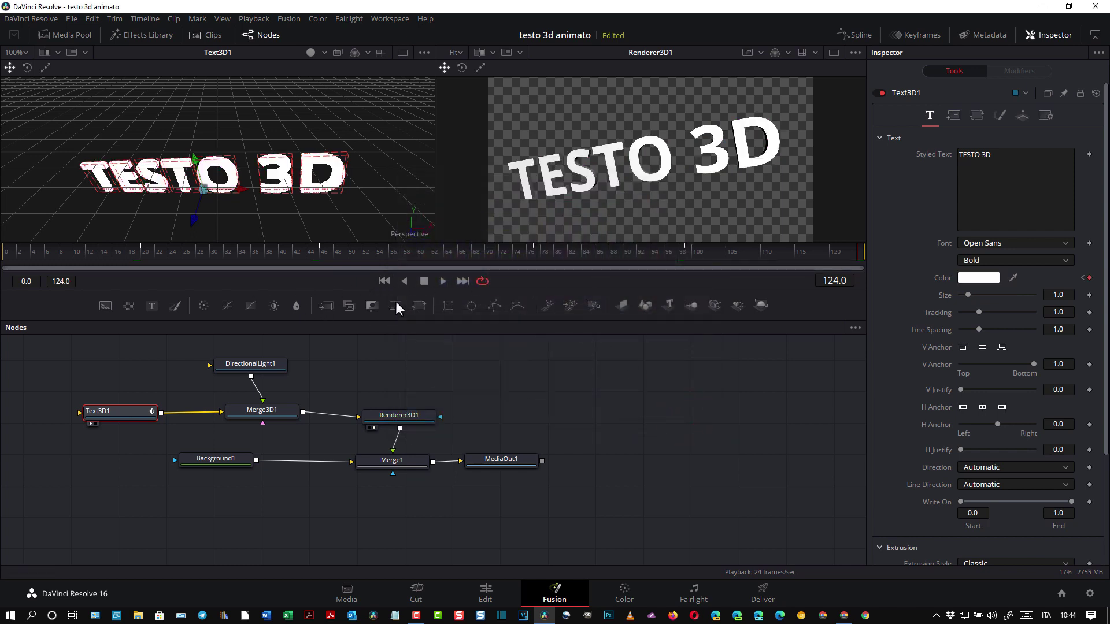
Play back the colour animation, then bring up the text's Transform settings
{"action": "left_click", "coordinate": [444, 282]}
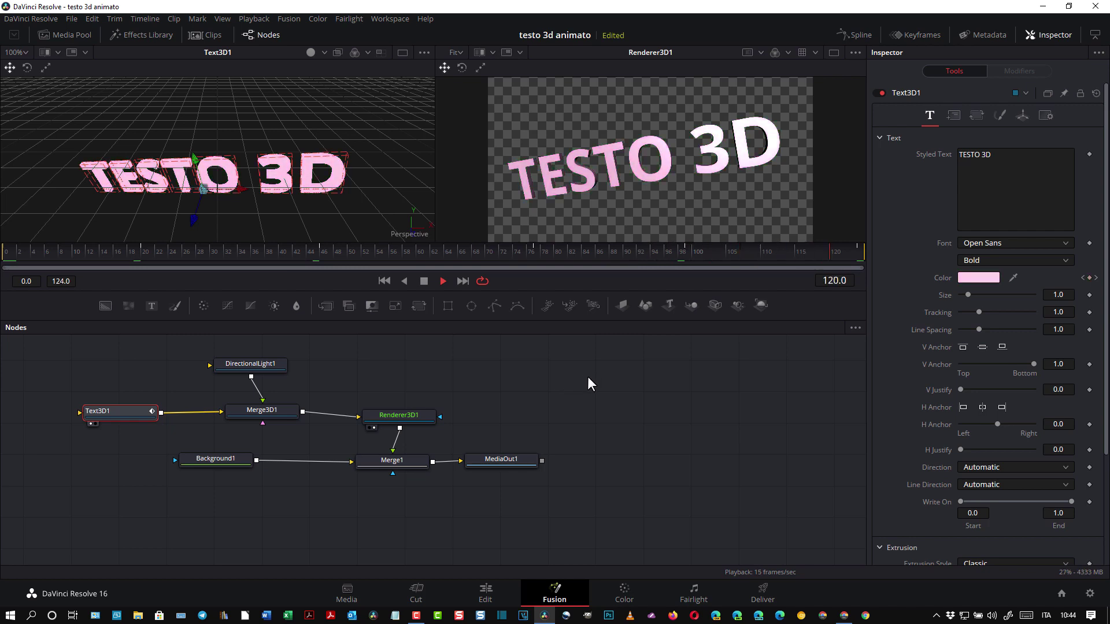
{"action": "left_click", "coordinate": [426, 283]}
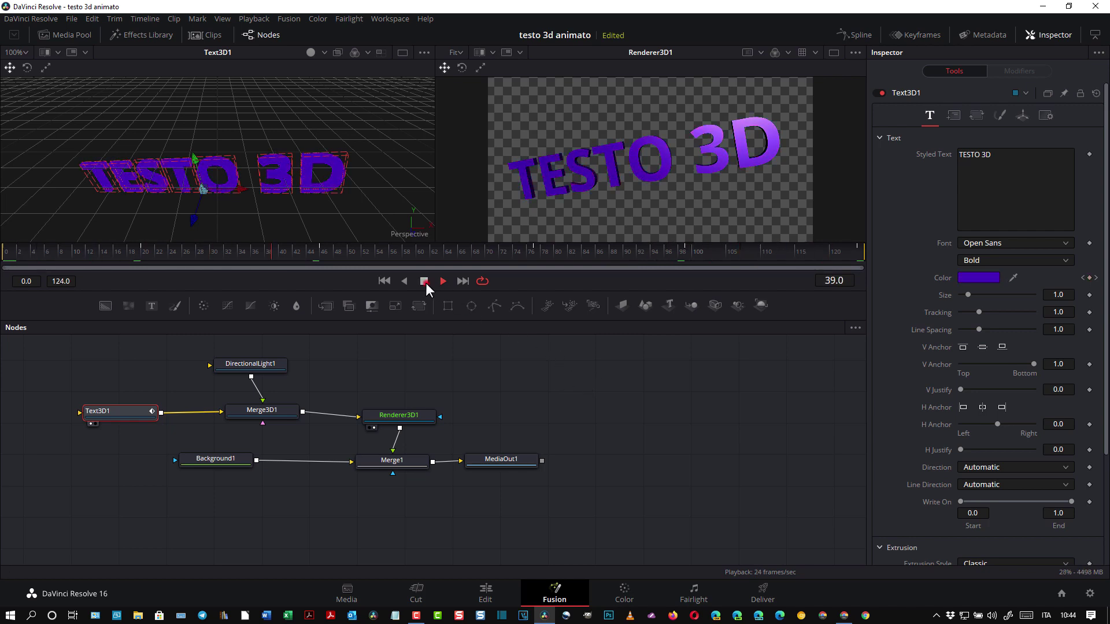
{"action": "left_click", "coordinate": [425, 282]}
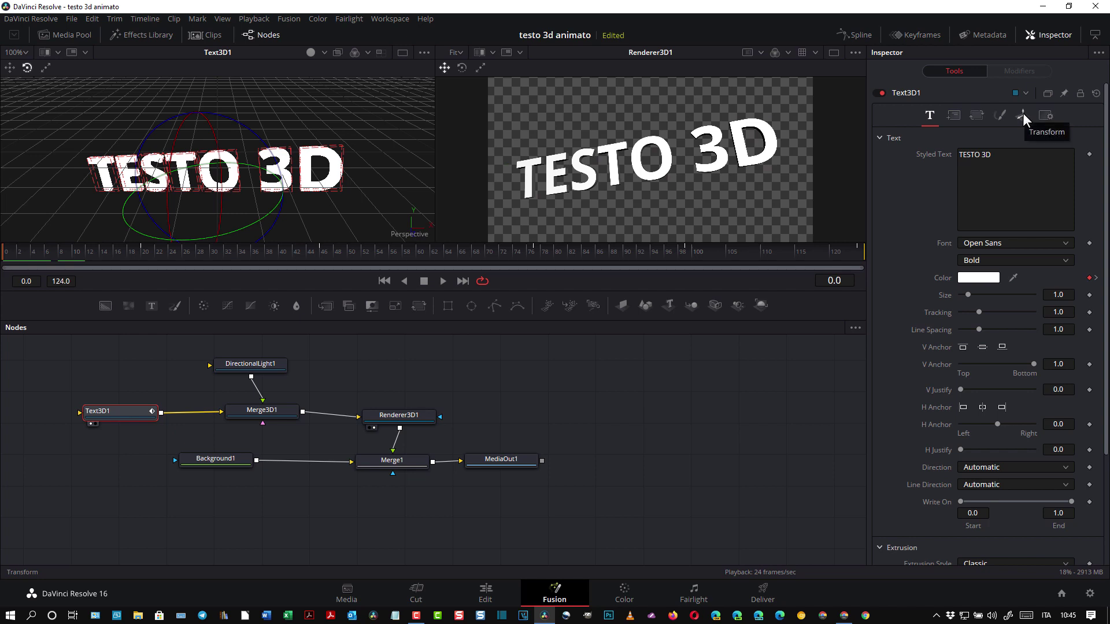
{"action": "left_click", "coordinate": [1023, 114]}
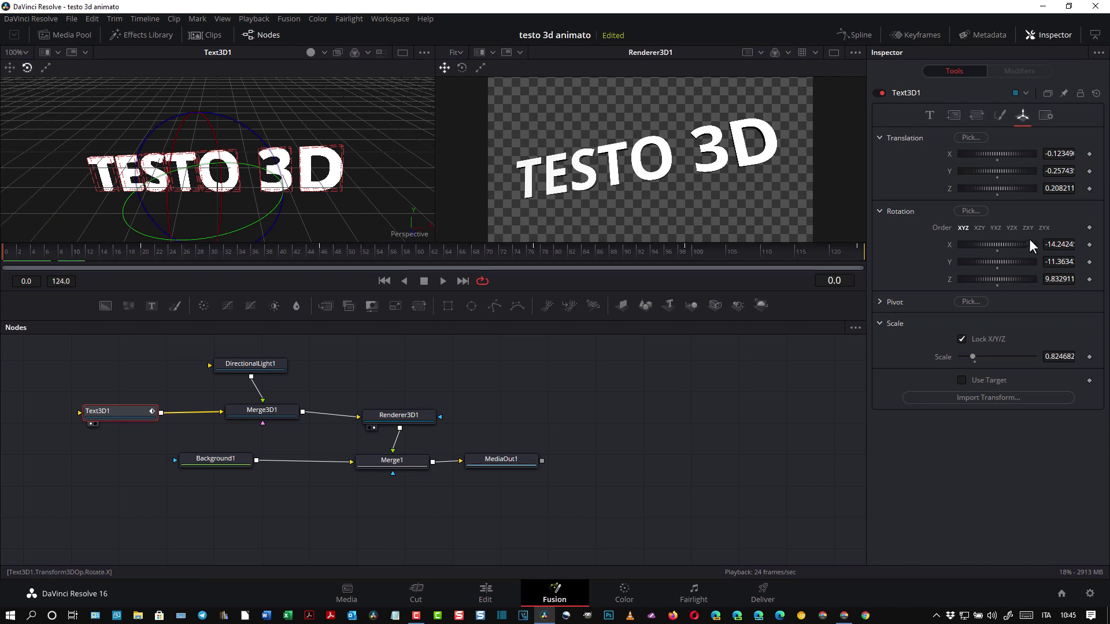
Set starting keyframes for the text's X, Y, Z rotation and position
{"action": "left_click", "coordinate": [1089, 227]}
{"action": "left_click", "coordinate": [1089, 245]}
{"action": "left_click", "coordinate": [1090, 262]}
{"action": "left_click", "coordinate": [1089, 279]}
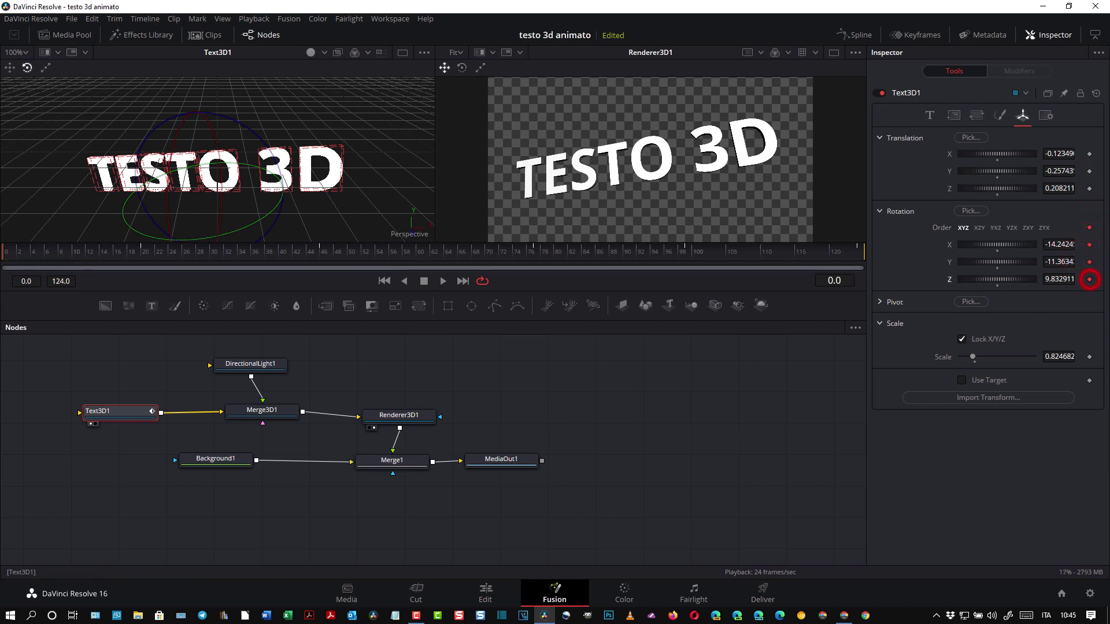
{"action": "left_click", "coordinate": [1089, 154]}
{"action": "left_click", "coordinate": [1089, 172]}
{"action": "left_click", "coordinate": [1089, 188]}
Key new text rotations at frame 19 and a slightly later frame
{"action": "left_click", "coordinate": [8, 252]}
{"action": "left_click_drag", "start_coordinate": [40, 255], "coordinate": [134, 258]}
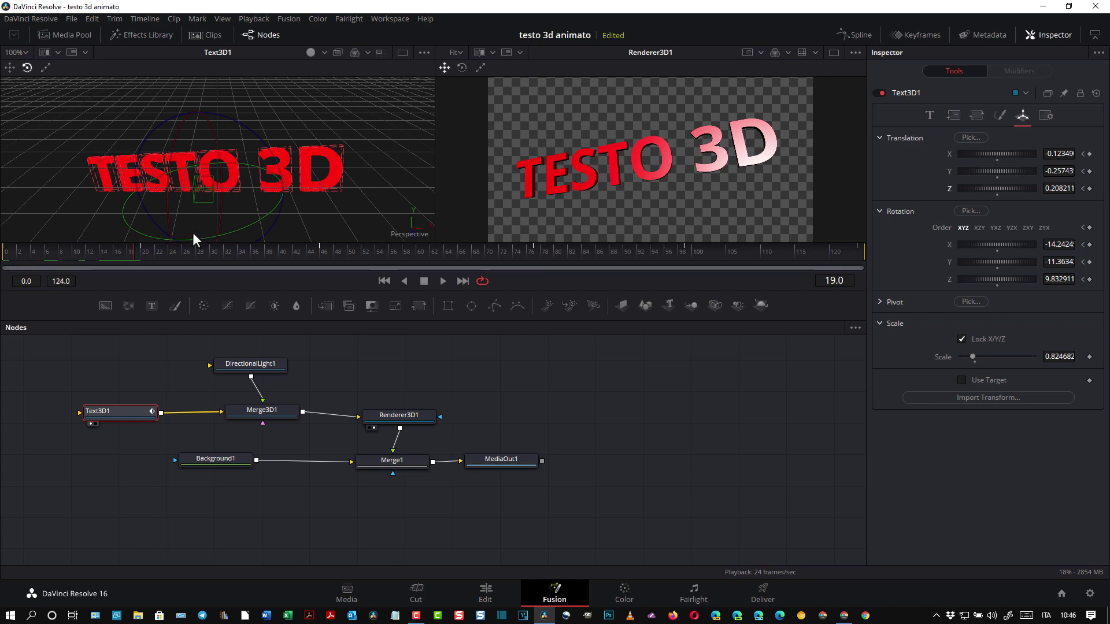
{"action": "left_click_drag", "start_coordinate": [187, 238], "coordinate": [274, 212]}
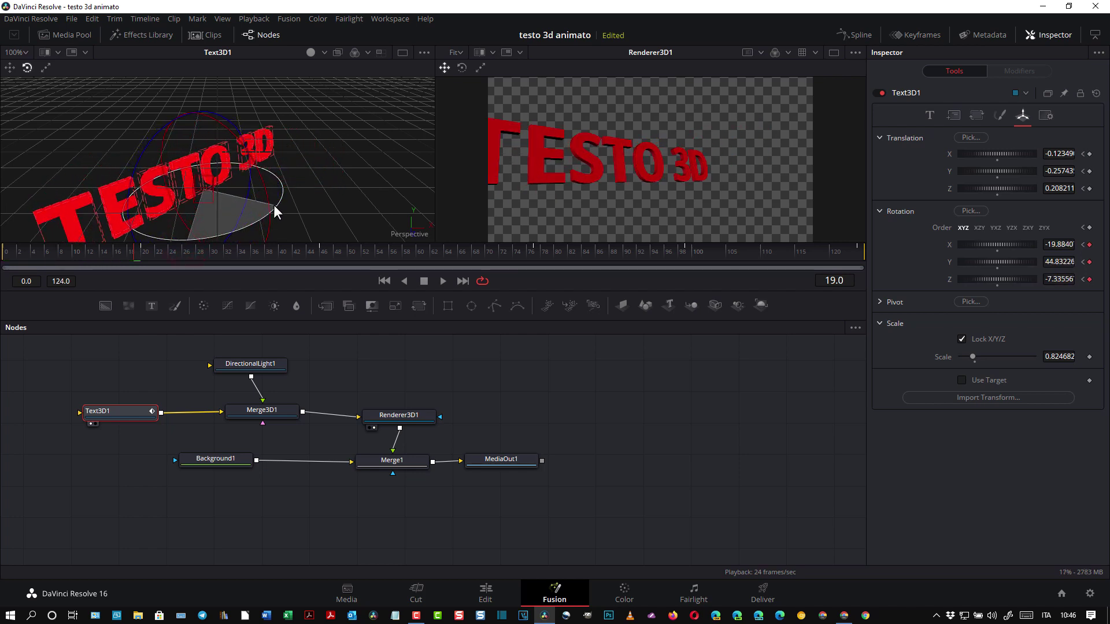
{"action": "key", "text": "q"}
{"action": "left_click_drag", "start_coordinate": [133, 256], "coordinate": [267, 255]}
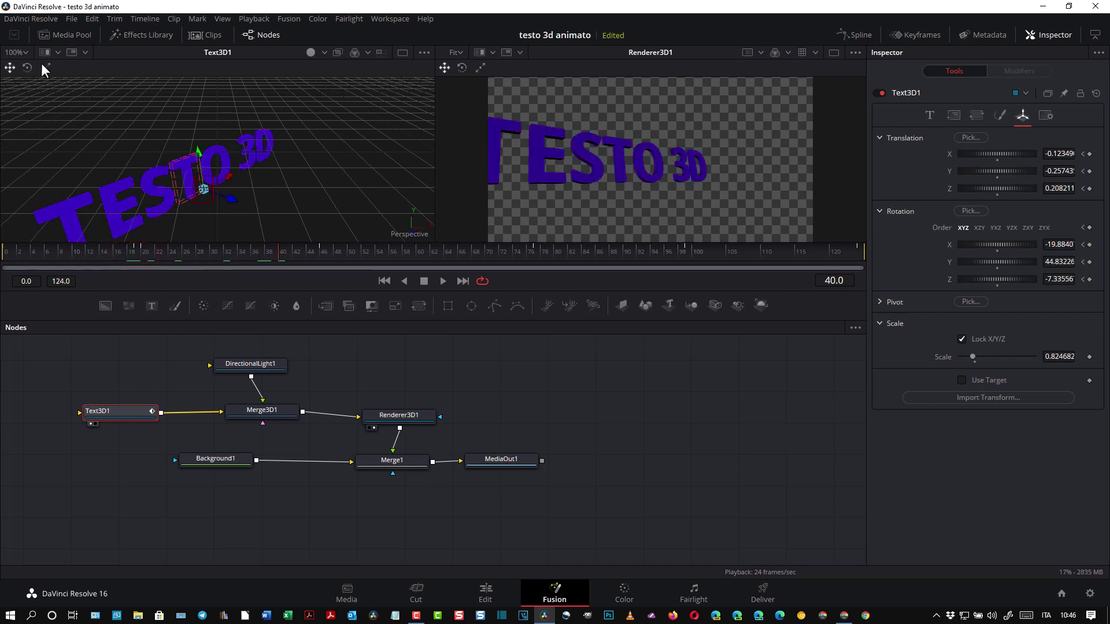
{"action": "left_click", "coordinate": [27, 68]}
{"action": "left_click_drag", "start_coordinate": [155, 237], "coordinate": [251, 225]}
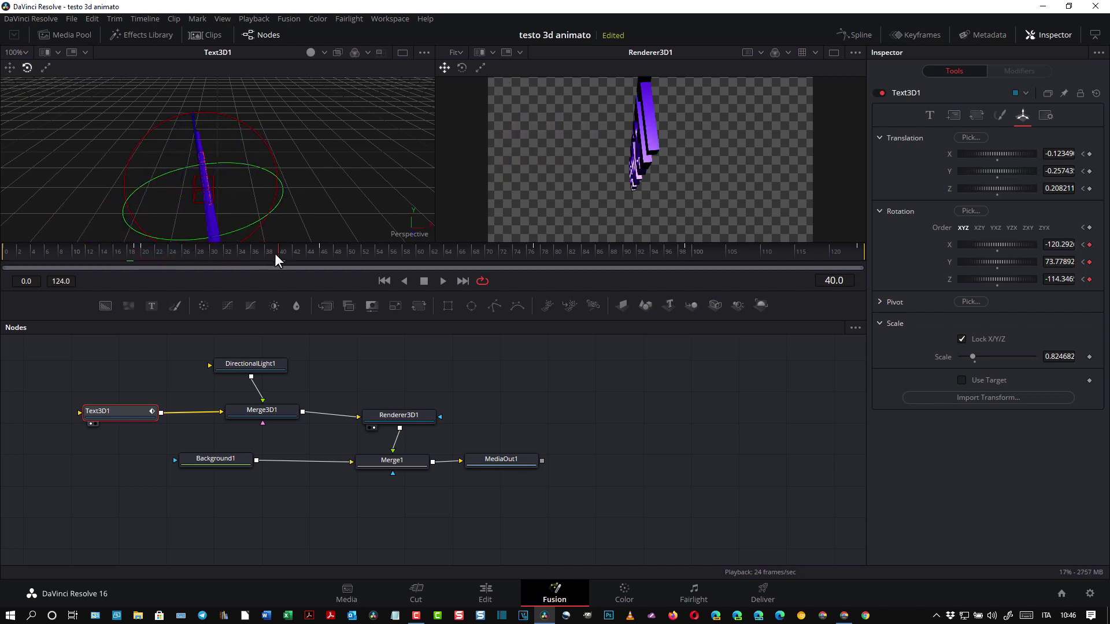
Key further rotations of the TESTO 3D text at frames 66 and 89
{"action": "left_click_drag", "start_coordinate": [277, 254], "coordinate": [390, 260]}
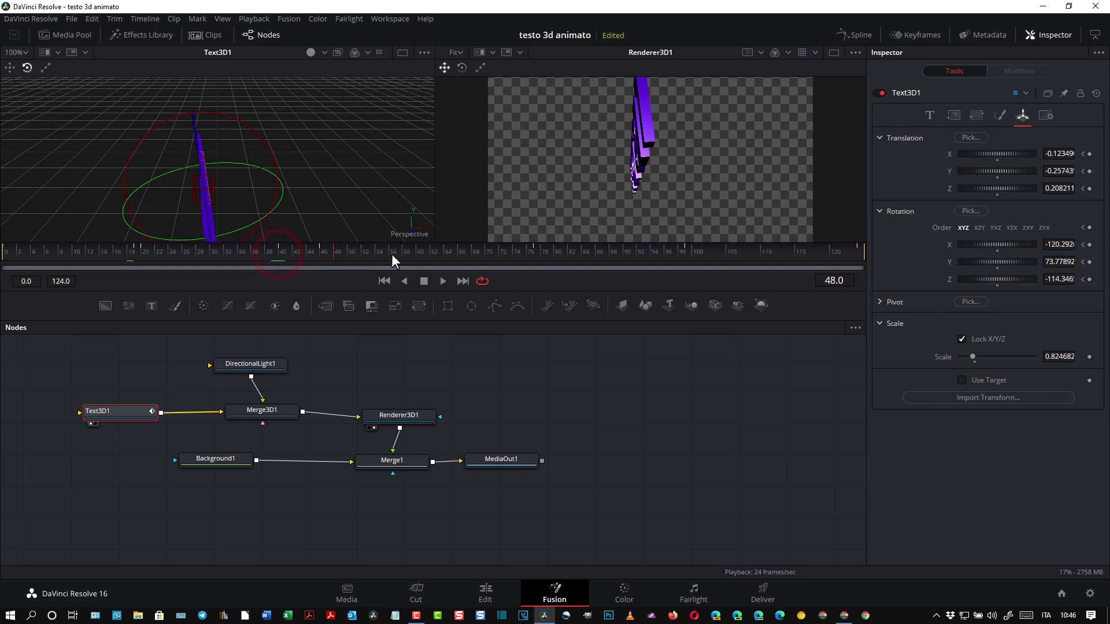
{"action": "left_click", "coordinate": [457, 255]}
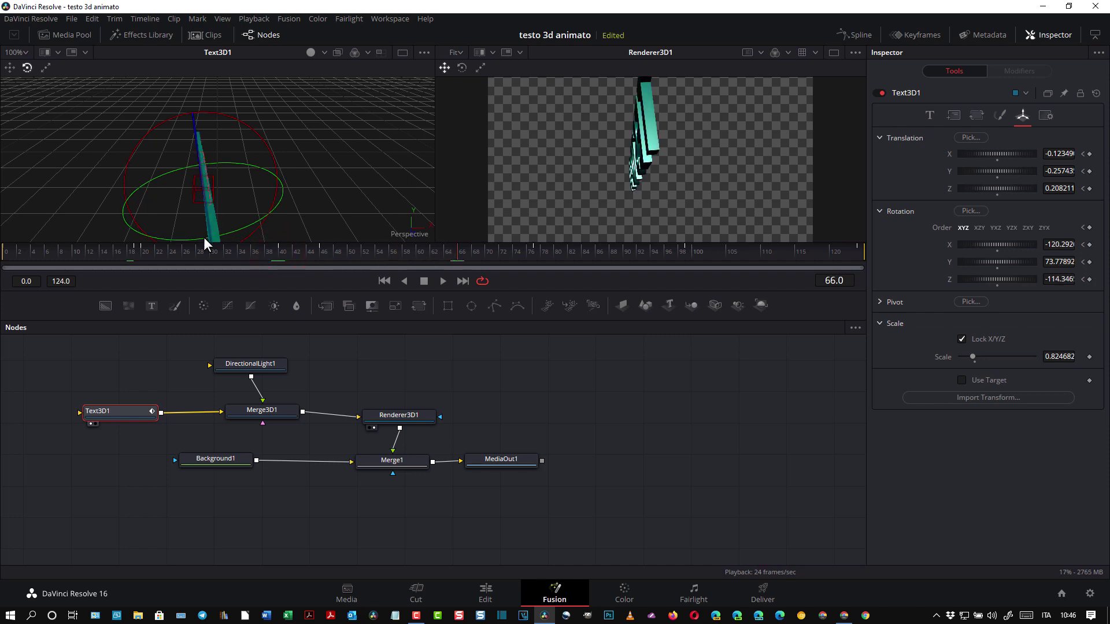
{"action": "mouse_move", "coordinate": [204, 237]}
{"action": "left_mouse_down"}
{"action": "mouse_move", "coordinate": [239, 238]}
{"action": "mouse_move", "coordinate": [326, 187]}
{"action": "left_mouse_up"}
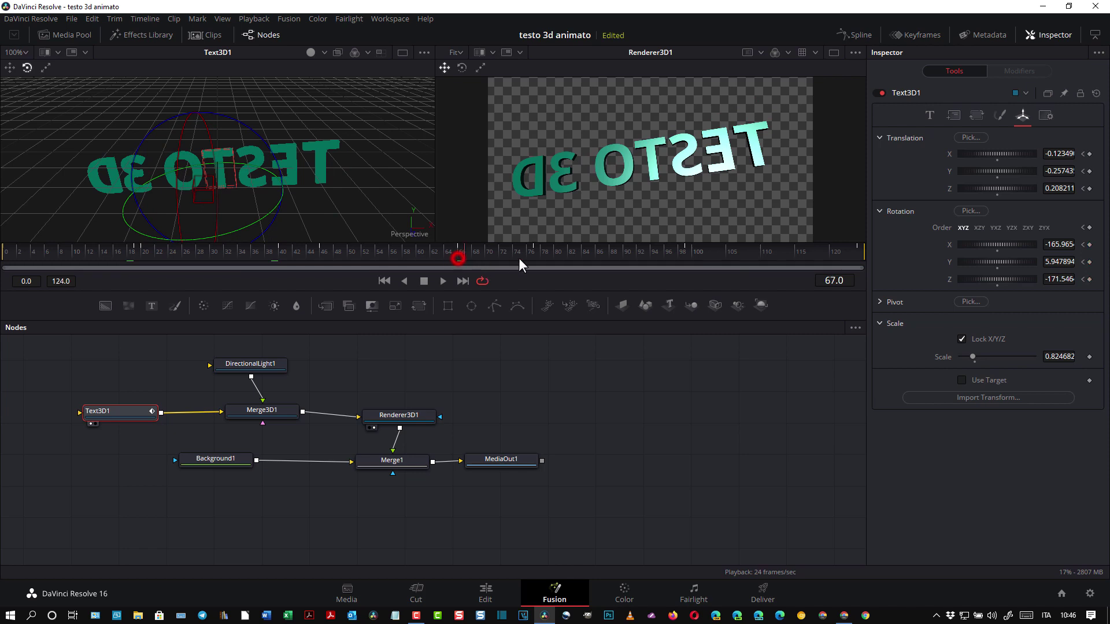
{"action": "left_click_drag", "start_coordinate": [457, 258], "coordinate": [617, 258]}
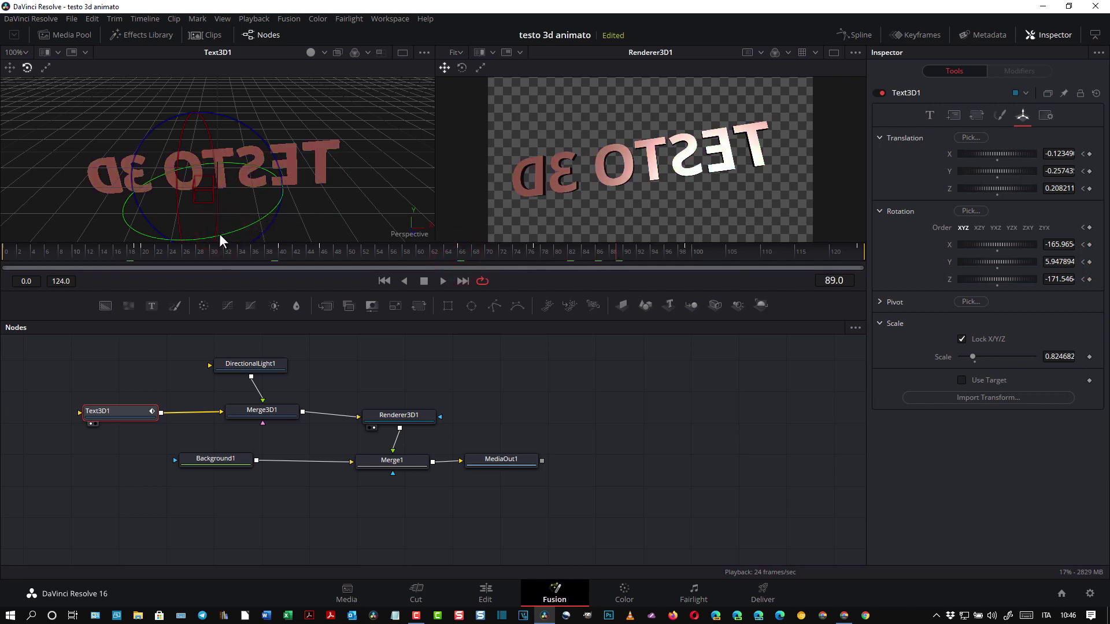
{"action": "left_click_drag", "start_coordinate": [220, 234], "coordinate": [287, 172]}
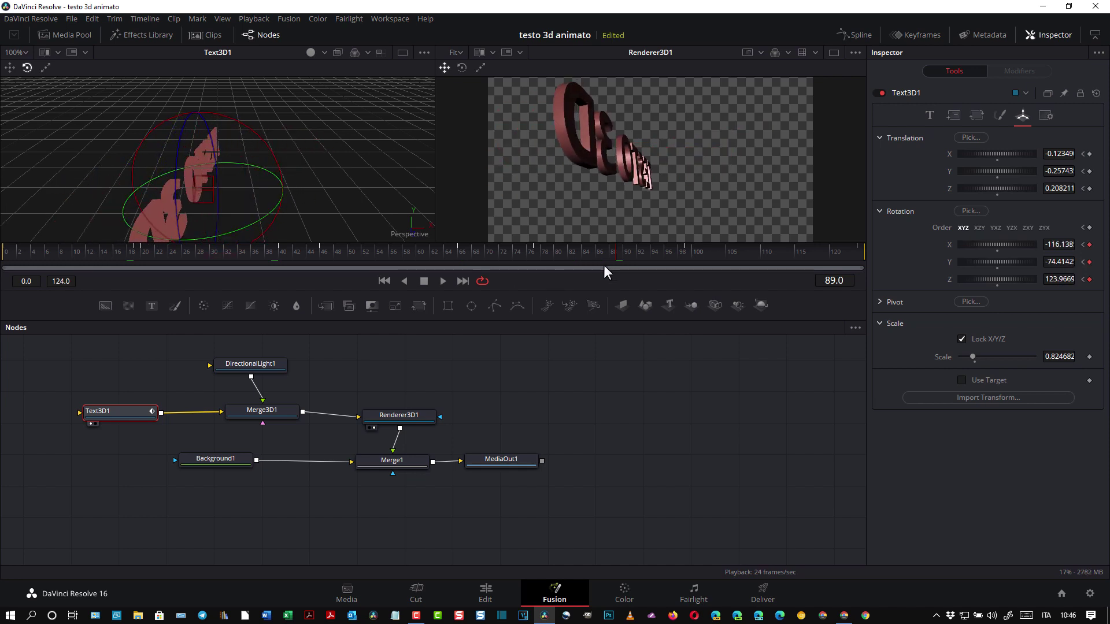
Key final rotations at frames 106 and 124 so the text reads forward, then return to frame 0
{"action": "left_click_drag", "start_coordinate": [619, 259], "coordinate": [732, 260]}
{"action": "left_click_drag", "start_coordinate": [234, 230], "coordinate": [310, 189]}
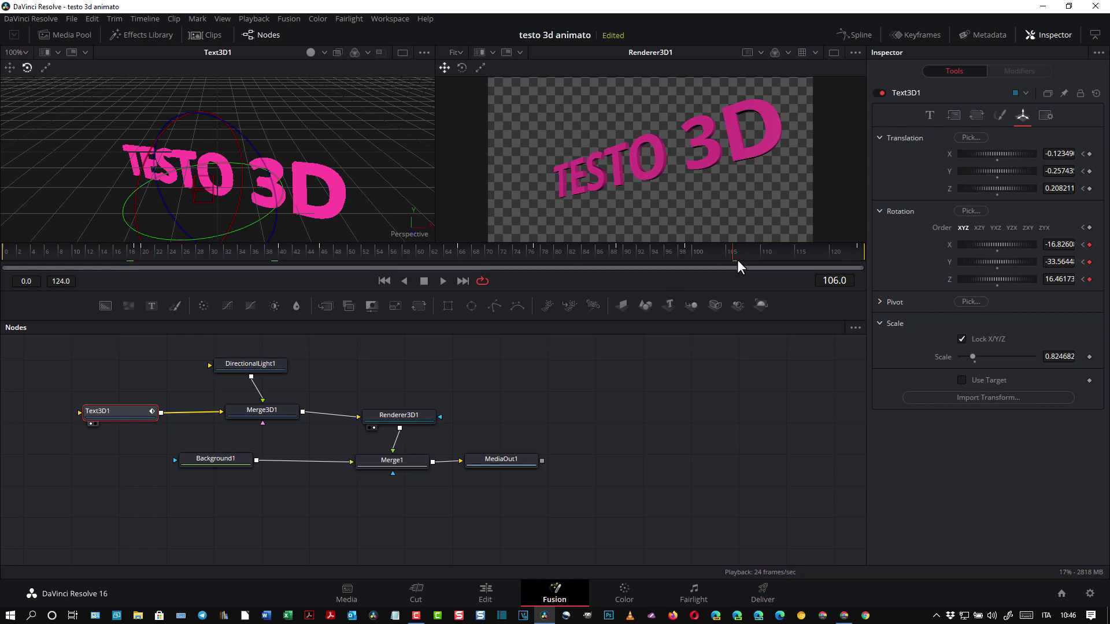
{"action": "left_click_drag", "start_coordinate": [737, 261], "coordinate": [865, 258]}
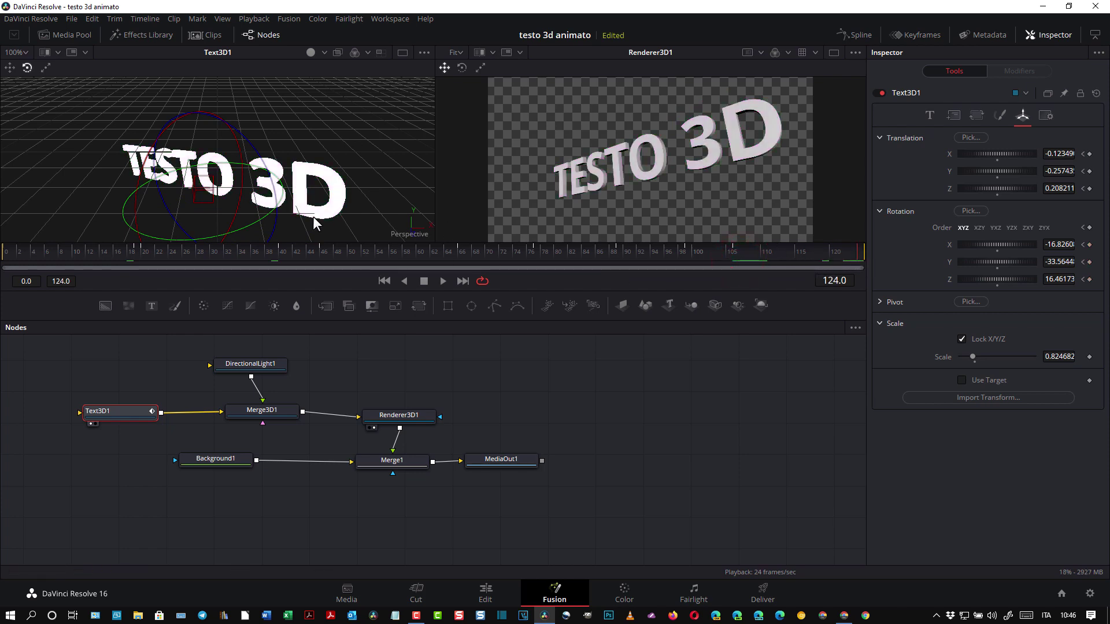
{"action": "left_click_drag", "start_coordinate": [253, 224], "coordinate": [278, 211]}
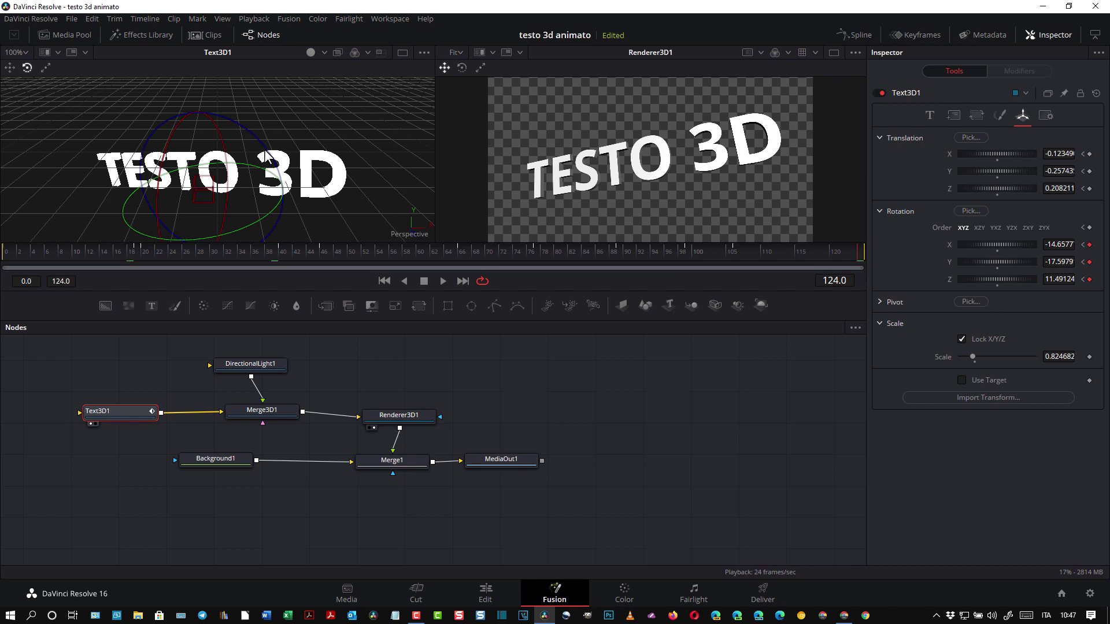
{"action": "left_click_drag", "start_coordinate": [267, 153], "coordinate": [273, 170]}
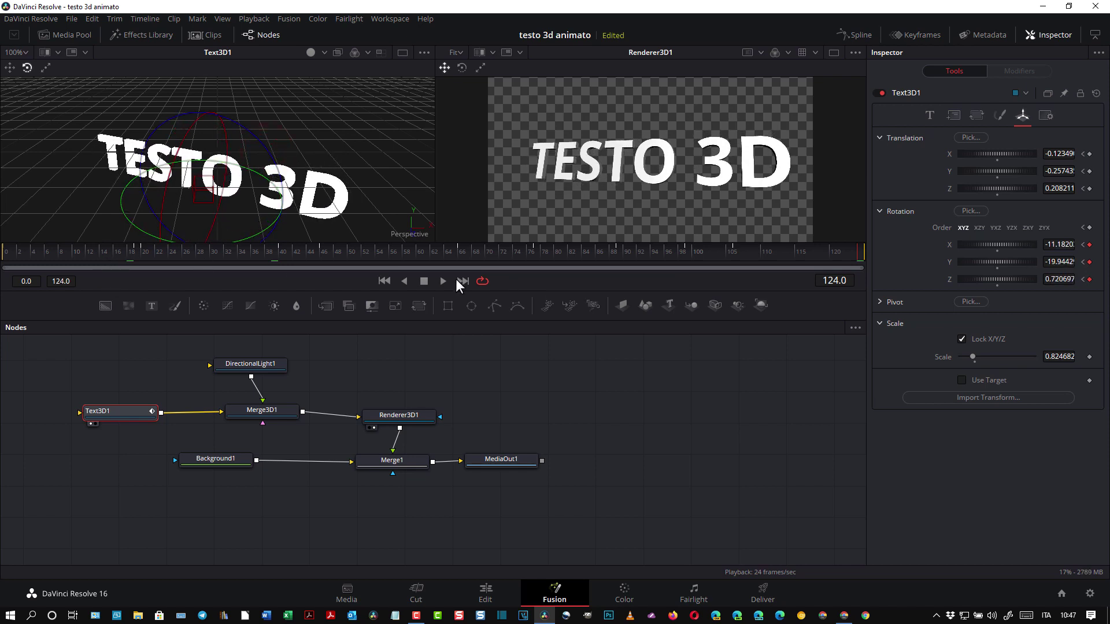
{"action": "left_click_drag", "start_coordinate": [855, 252], "coordinate": [0, 267]}
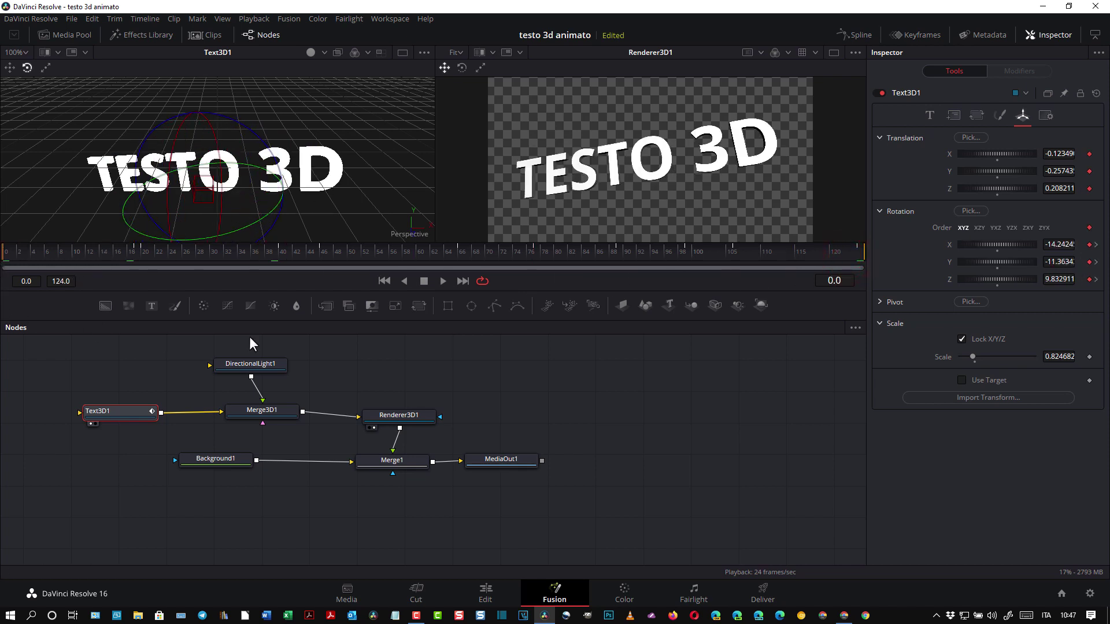
Play and stop the rotating TESTO 3D preview, then switch to the Edit page
{"action": "left_click", "coordinate": [443, 281]}
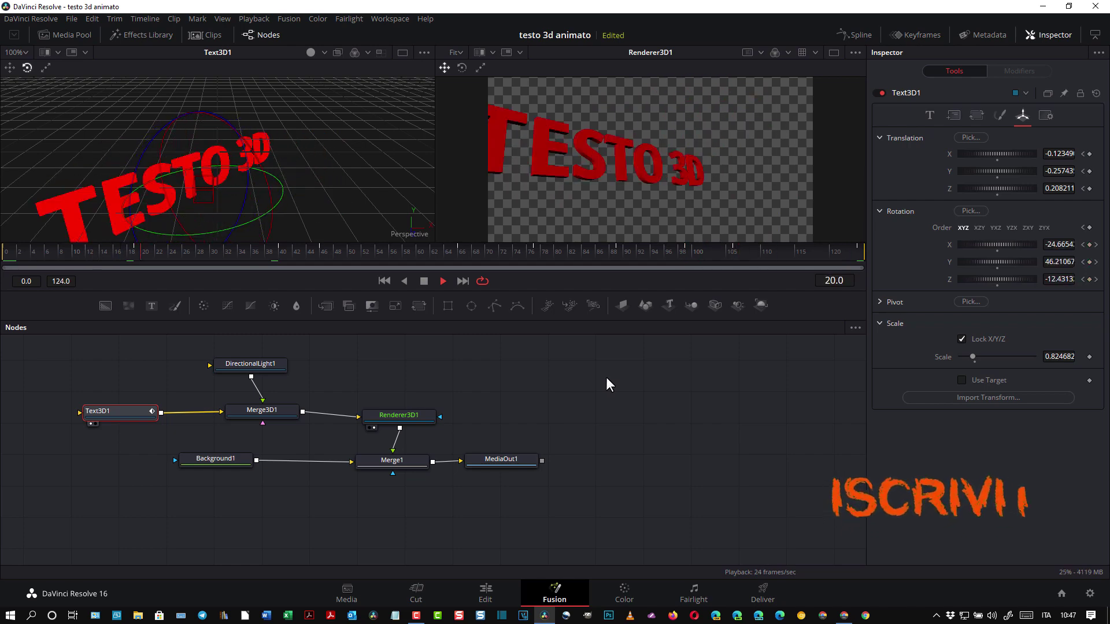
{"action": "left_click", "coordinate": [425, 280]}
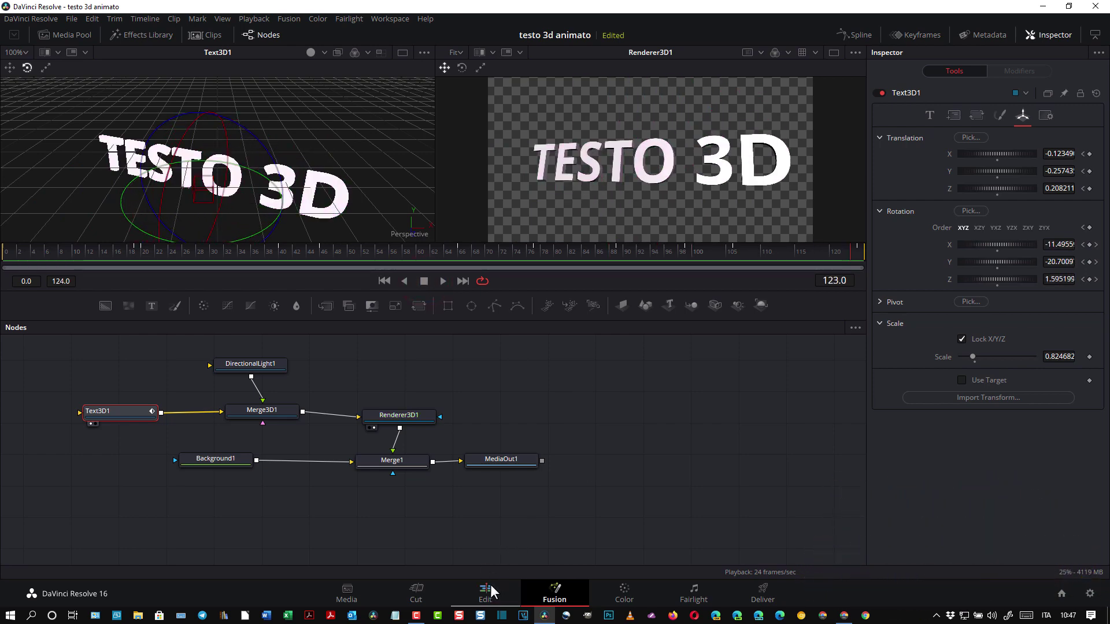
{"action": "left_click", "coordinate": [489, 589]}
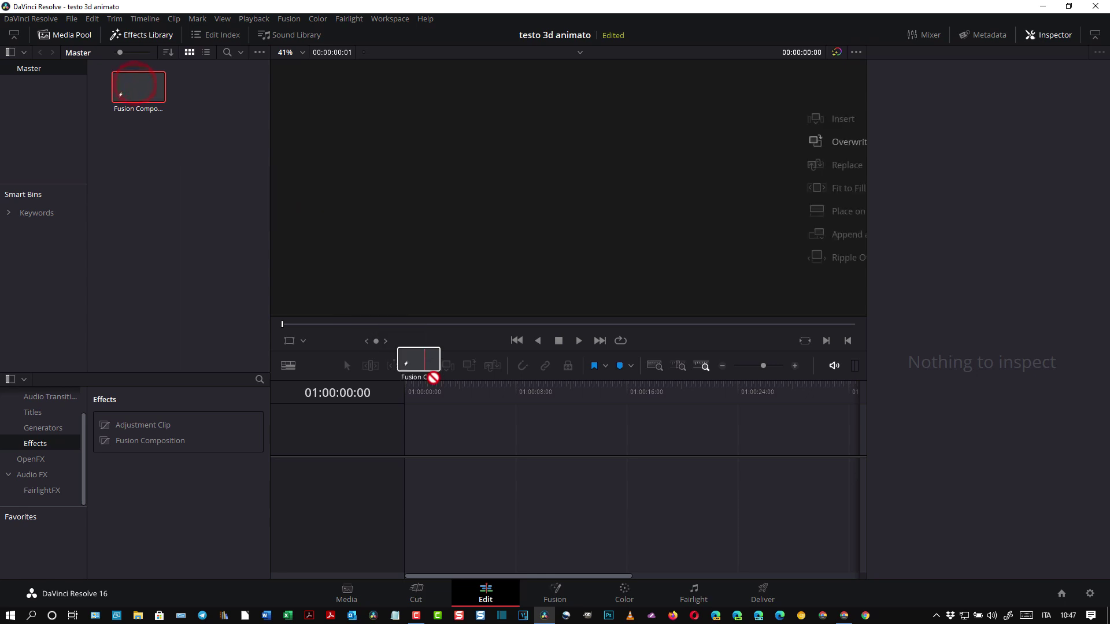
Put the Fusion Composition on a new Timeline 1 and play it back
{"action": "mouse_move", "coordinate": [170, 108]}
{"action": "left_mouse_down"}
{"action": "mouse_move", "coordinate": [461, 465]}
{"action": "mouse_move", "coordinate": [480, 461]}
{"action": "mouse_move", "coordinate": [422, 471]}
{"action": "left_mouse_up"}
{"action": "left_click", "coordinate": [428, 475]}
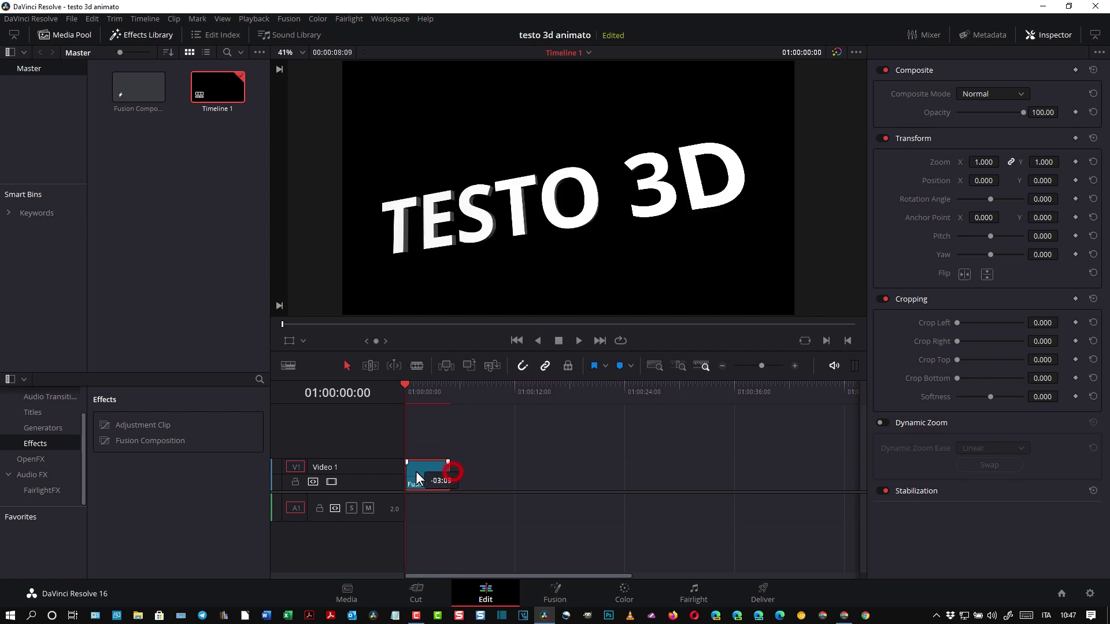
{"action": "left_click", "coordinate": [578, 339]}
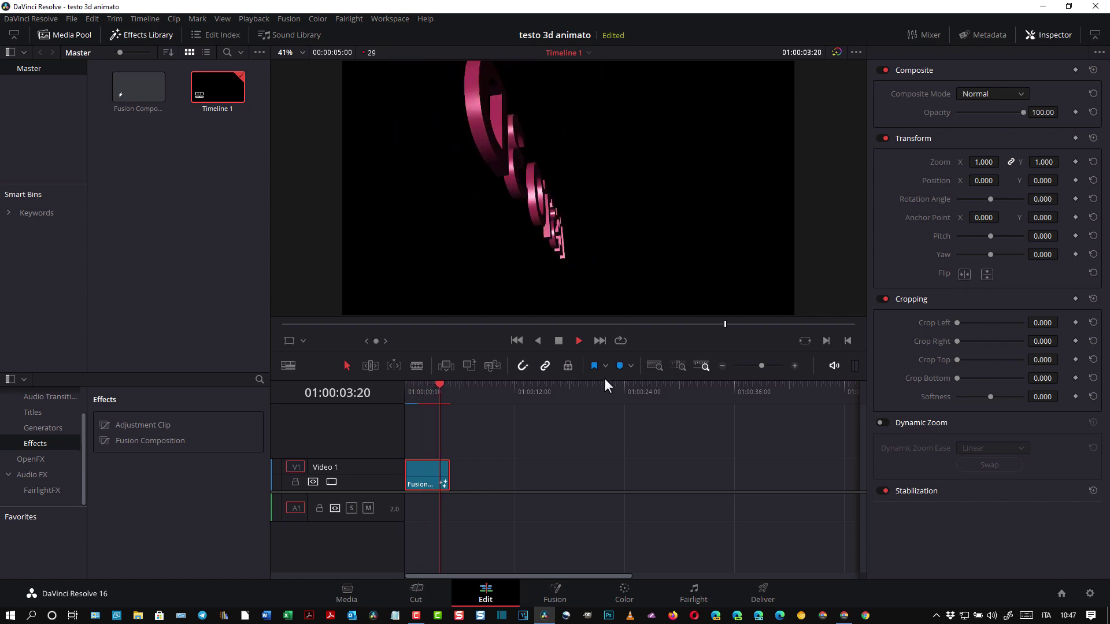
{"action": "left_click", "coordinate": [558, 340]}
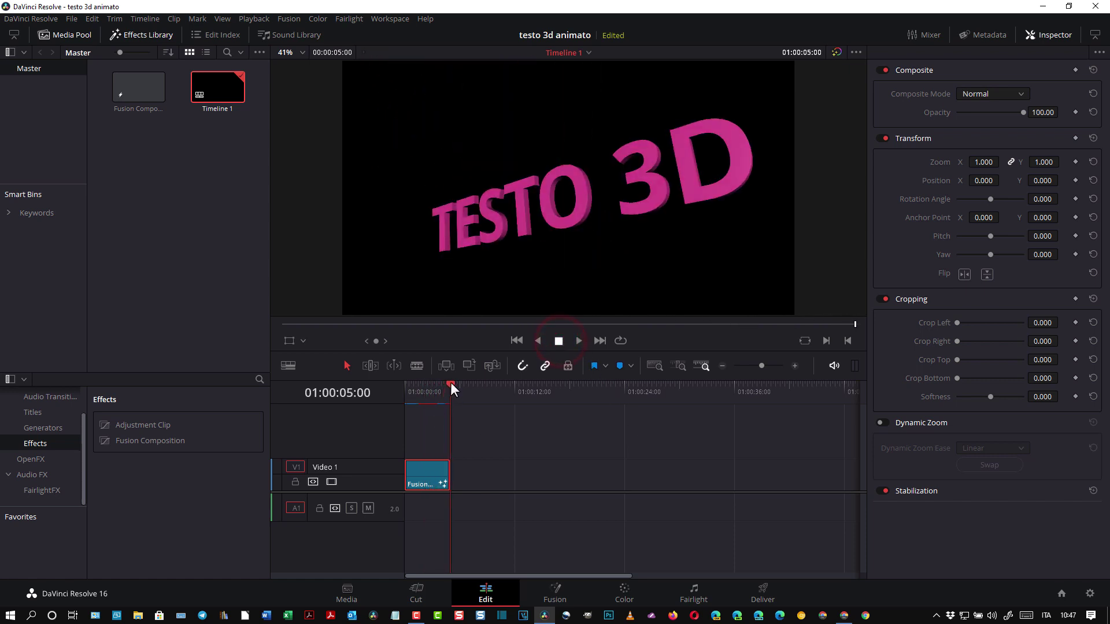
{"action": "left_click_drag", "start_coordinate": [449, 384], "coordinate": [399, 393]}
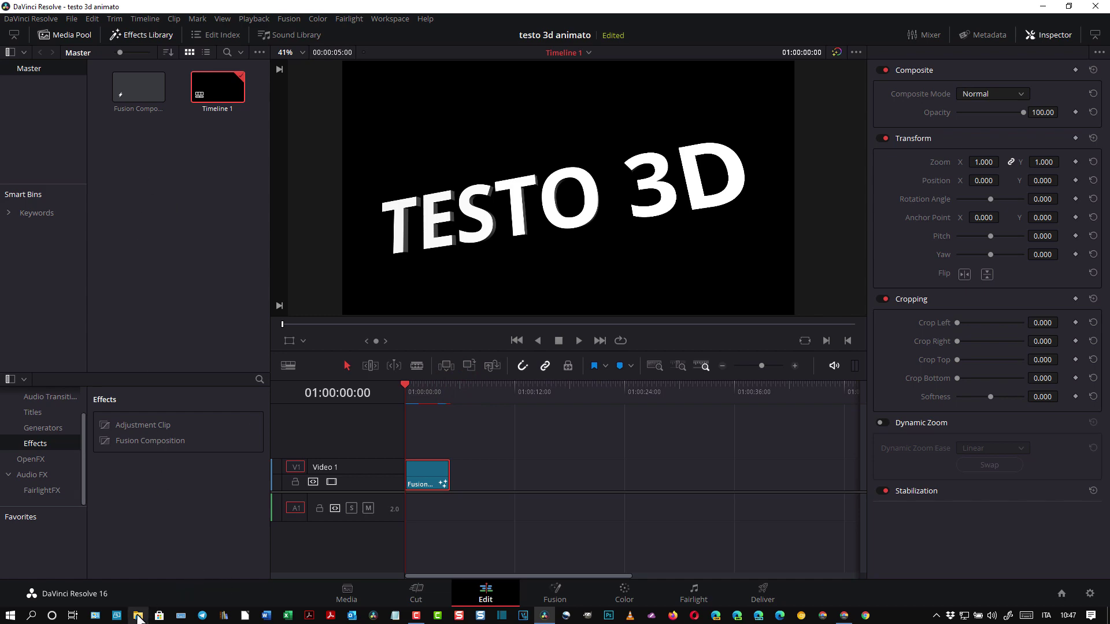
Import donne che corrono.mp4 from Explorer into the Media Pool
{"action": "left_click", "coordinate": [139, 615]}
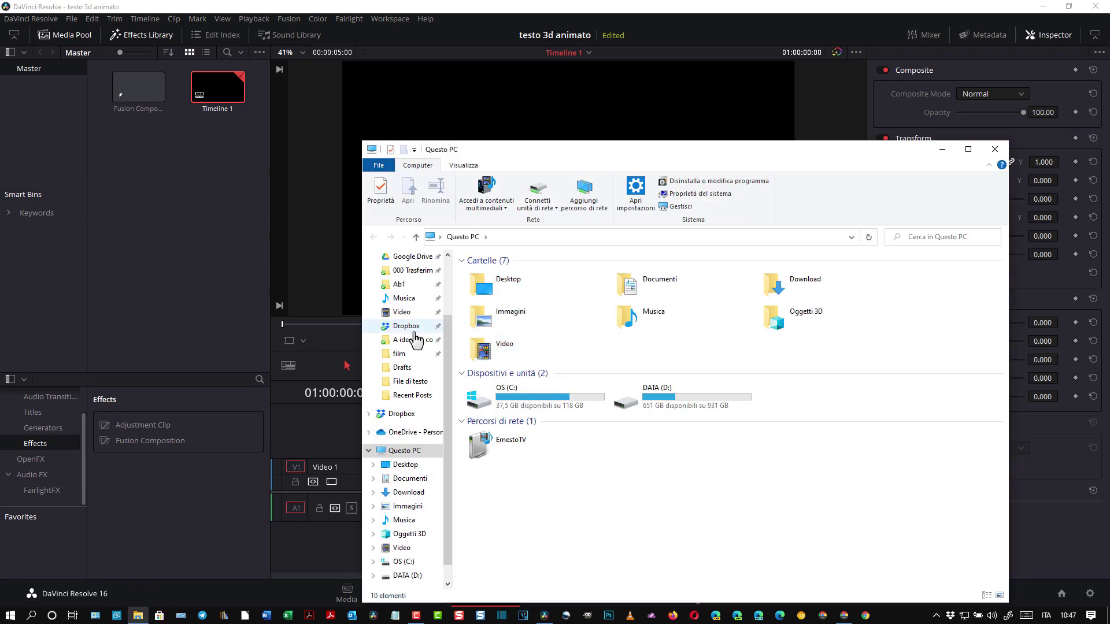
{"action": "left_click_drag", "start_coordinate": [493, 350], "coordinate": [152, 255]}
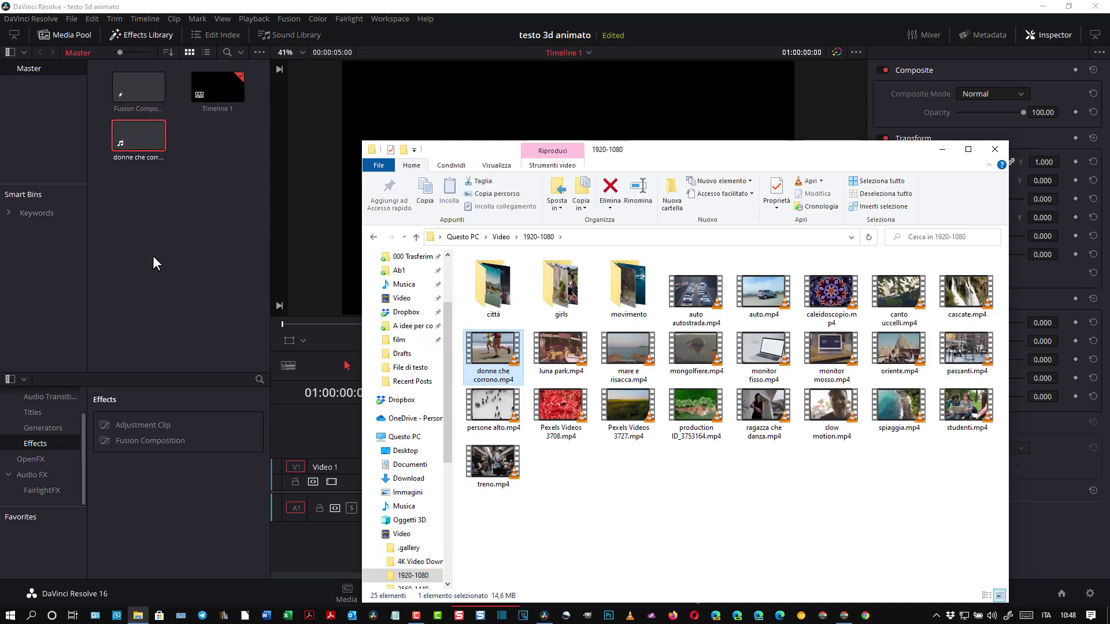
{"action": "left_click", "coordinate": [995, 149]}
{"action": "left_click", "coordinate": [425, 473]}
Move the text clip up to Video 2 and place the beach clip on Video 1 at the start
{"action": "left_click_drag", "start_coordinate": [422, 454], "coordinate": [420, 432]}
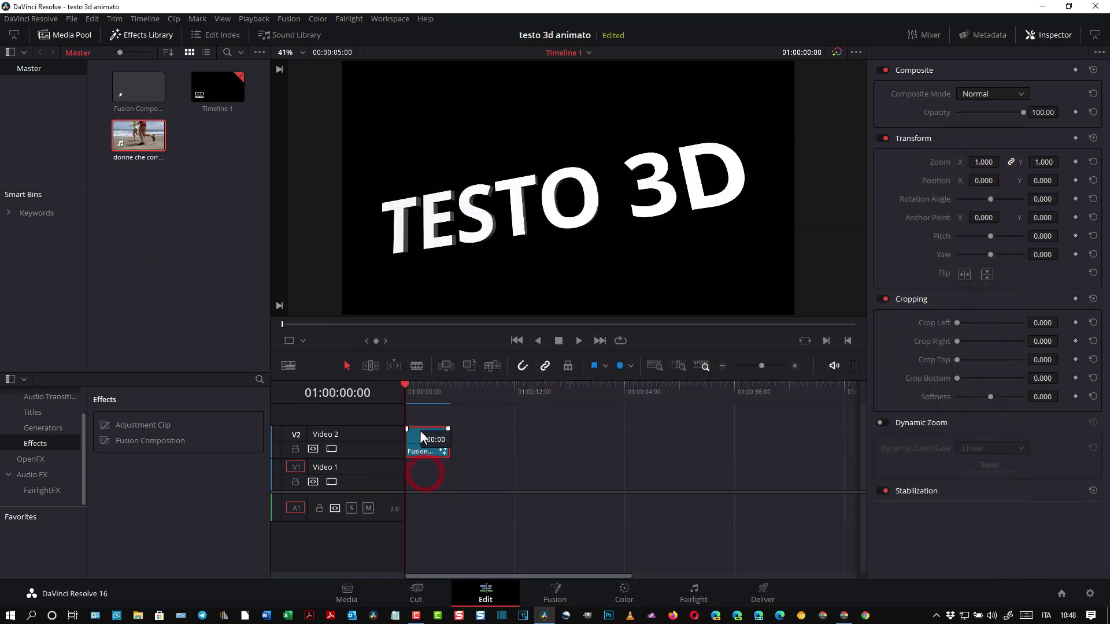
{"action": "mouse_move", "coordinate": [136, 143]}
{"action": "left_mouse_down"}
{"action": "mouse_move", "coordinate": [452, 487]}
{"action": "mouse_move", "coordinate": [412, 486]}
{"action": "left_mouse_up"}
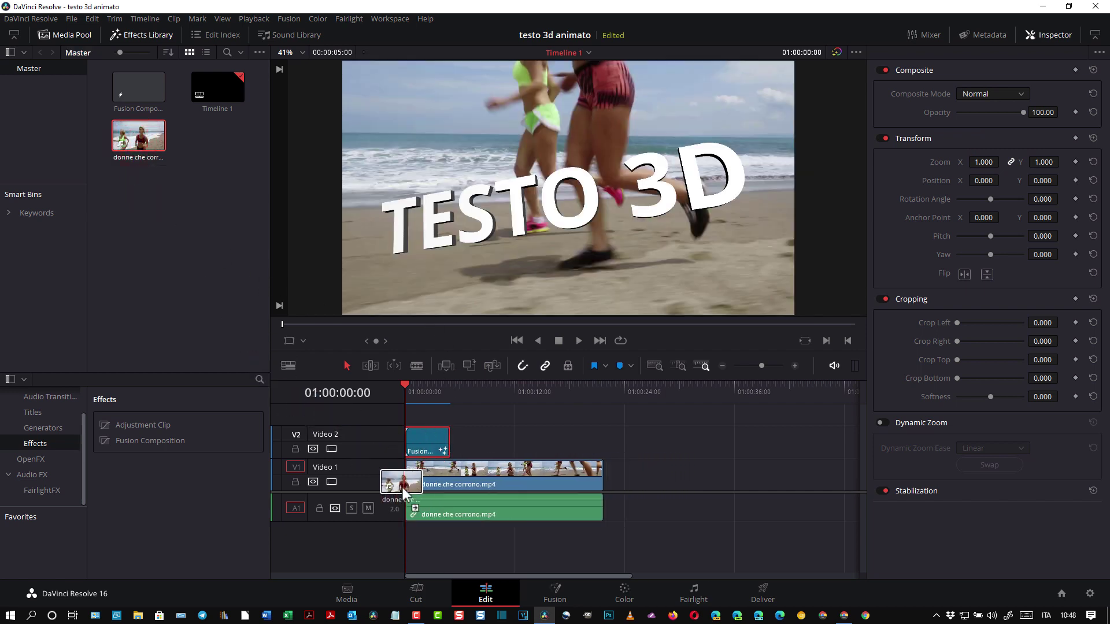
{"action": "left_click", "coordinate": [431, 444]}
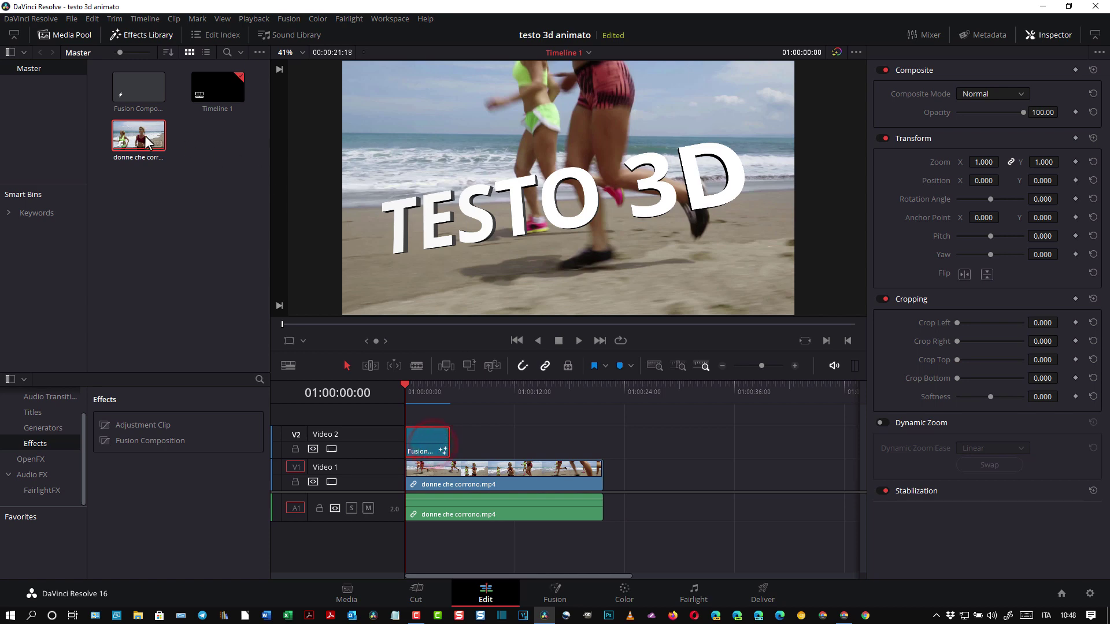
Add two more Fusion Composition clips after the first on Video 2
{"action": "left_click", "coordinate": [143, 93]}
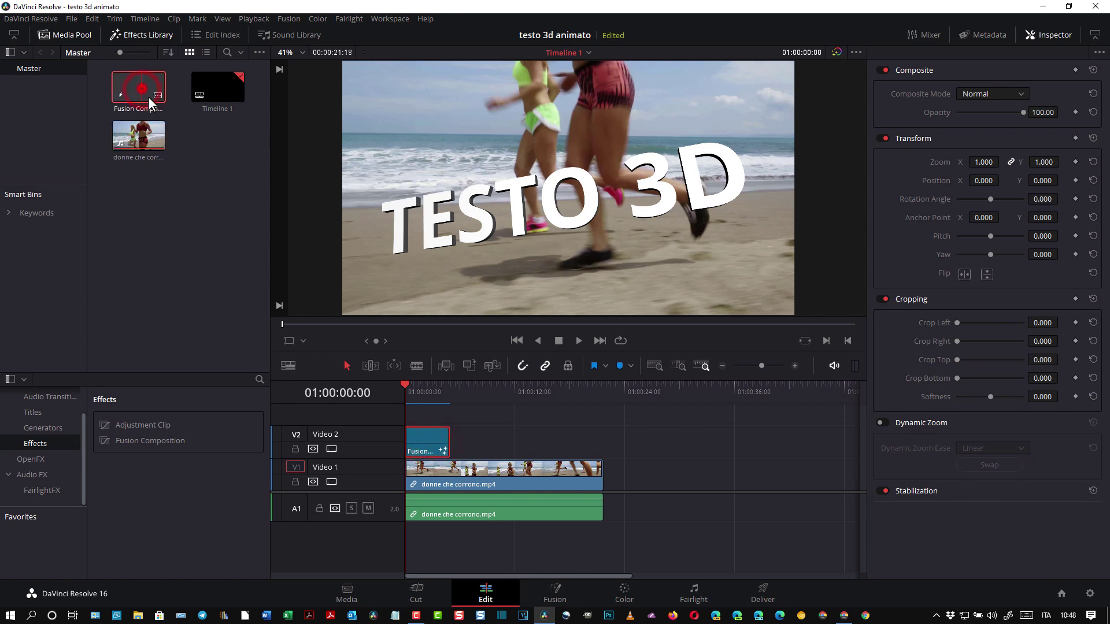
{"action": "mouse_move", "coordinate": [148, 96]}
{"action": "left_mouse_down"}
{"action": "mouse_move", "coordinate": [457, 451]}
{"action": "mouse_move", "coordinate": [474, 446]}
{"action": "left_mouse_up"}
{"action": "left_click", "coordinate": [141, 89]}
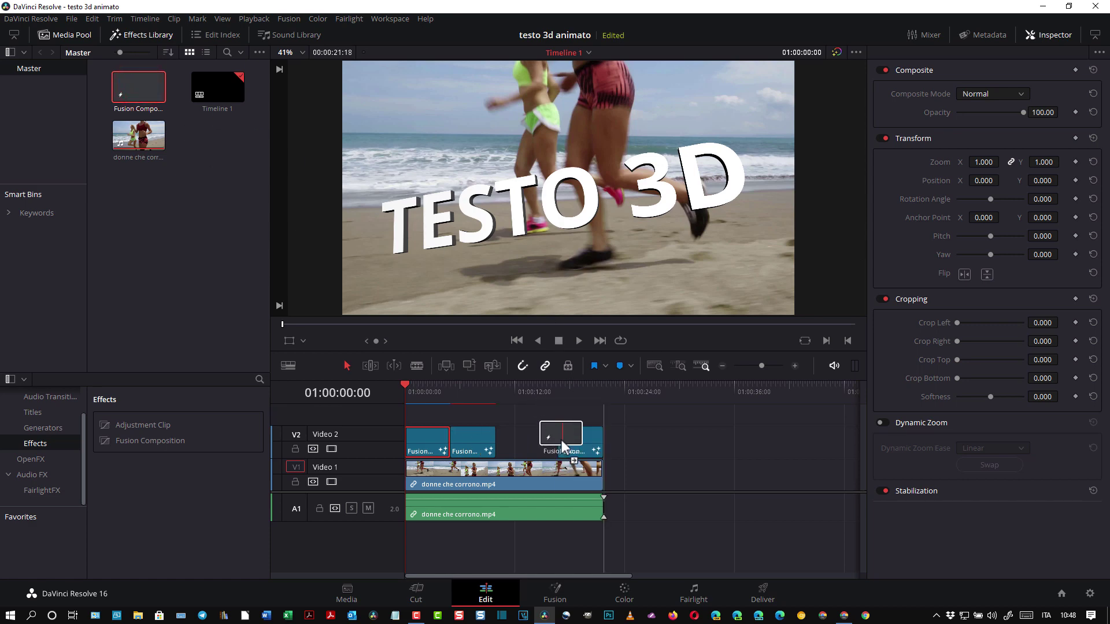
{"action": "left_click_drag", "start_coordinate": [577, 435], "coordinate": [512, 445]}
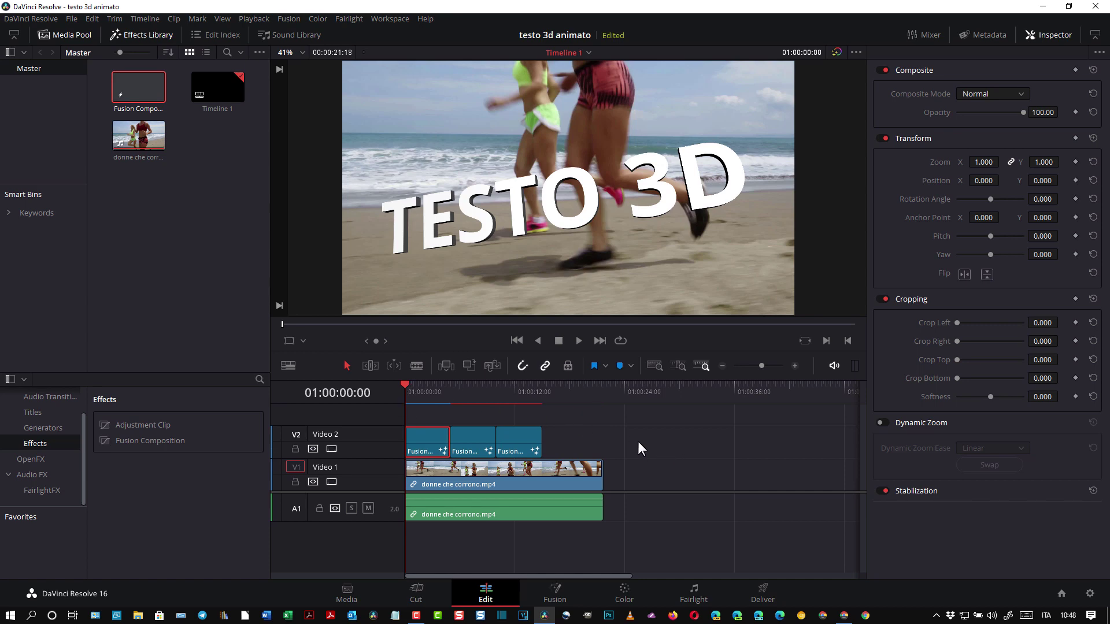
{"action": "left_click", "coordinate": [579, 341]}
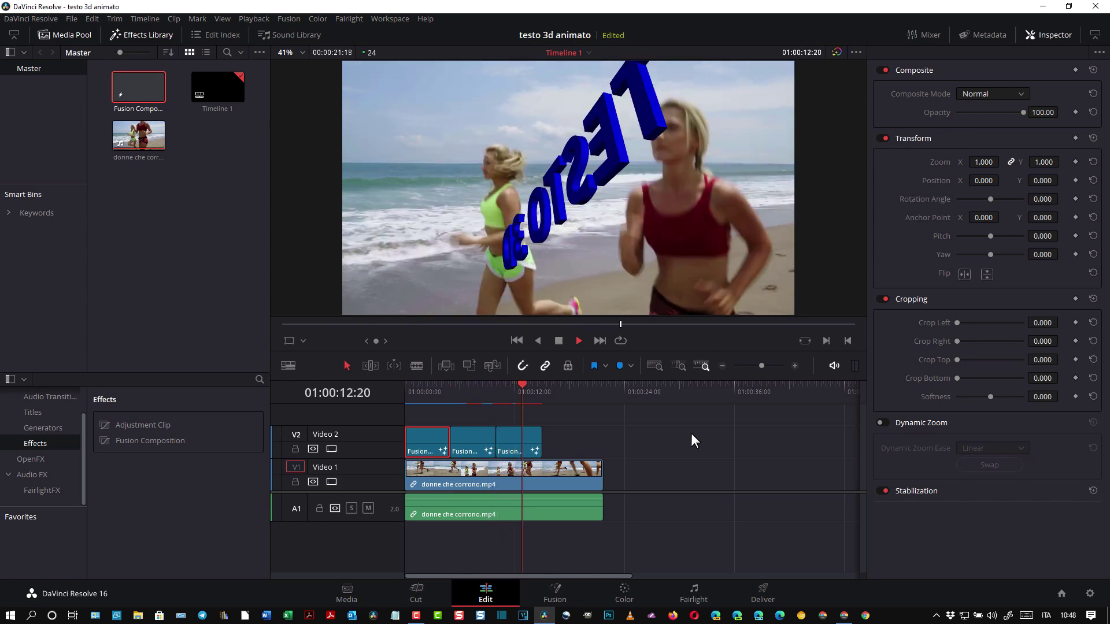
{"action": "key", "text": "space"}
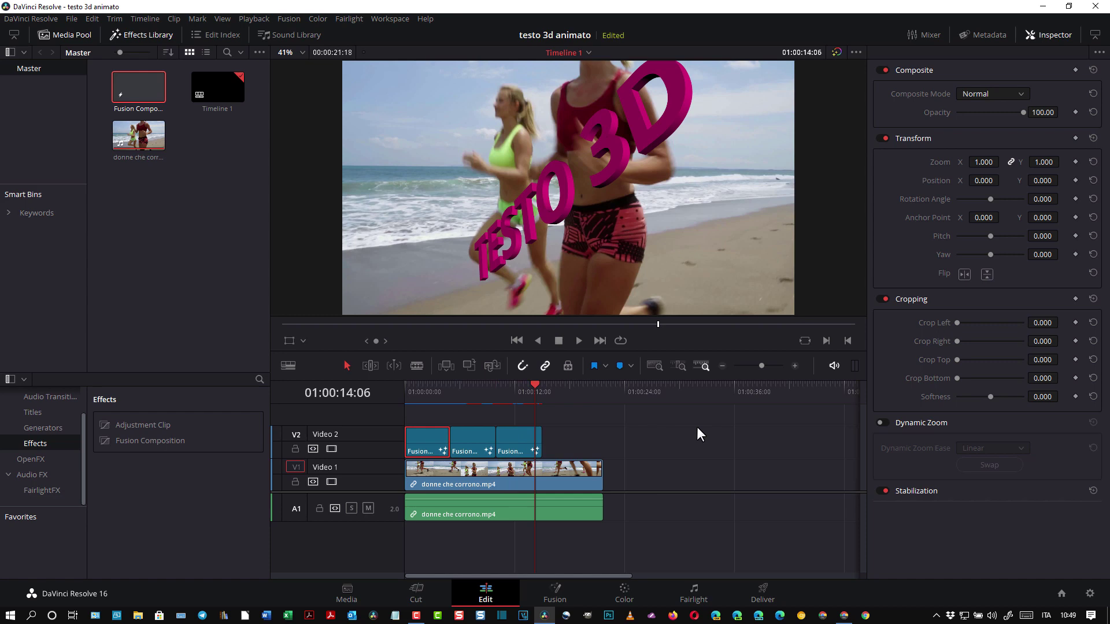